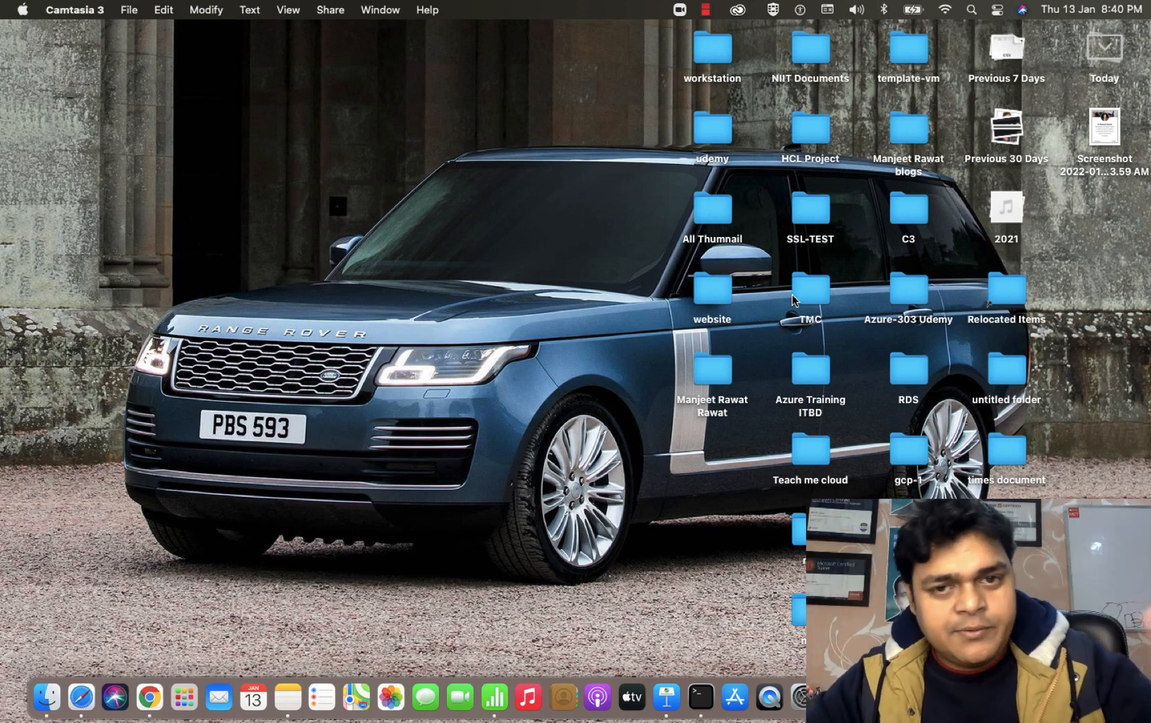
key("ctrl+Right")
key("ctrl+Right")
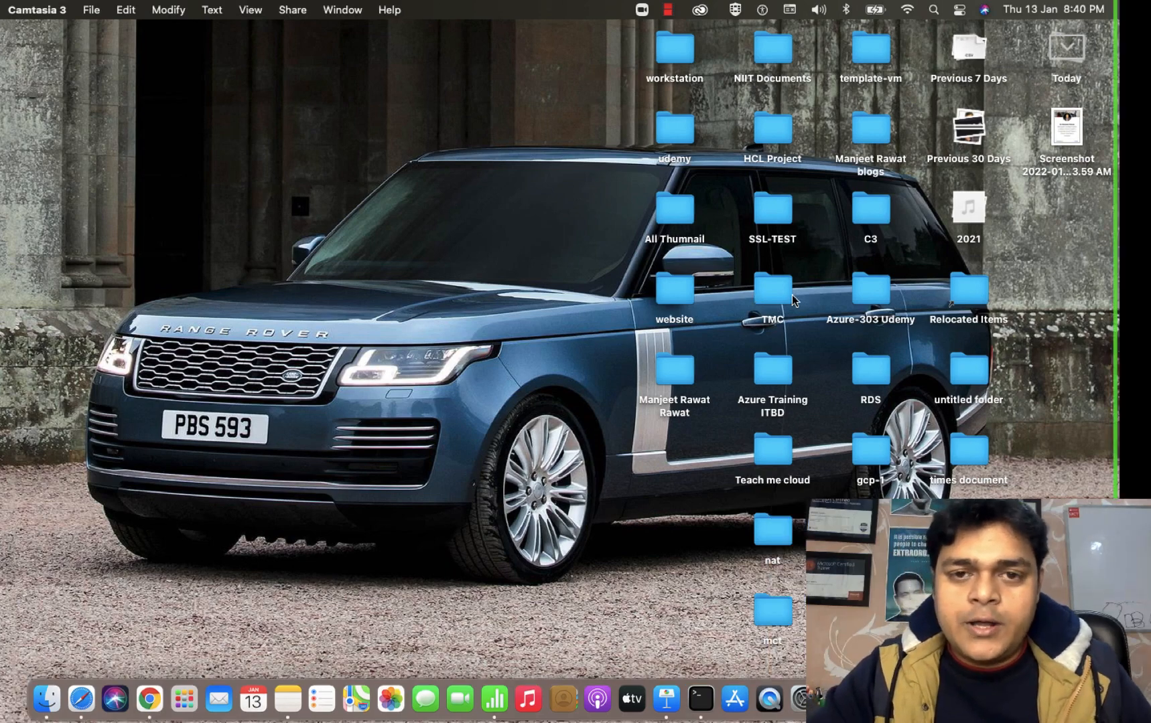
key("ctrl+Left")
key("ctrl+Left")
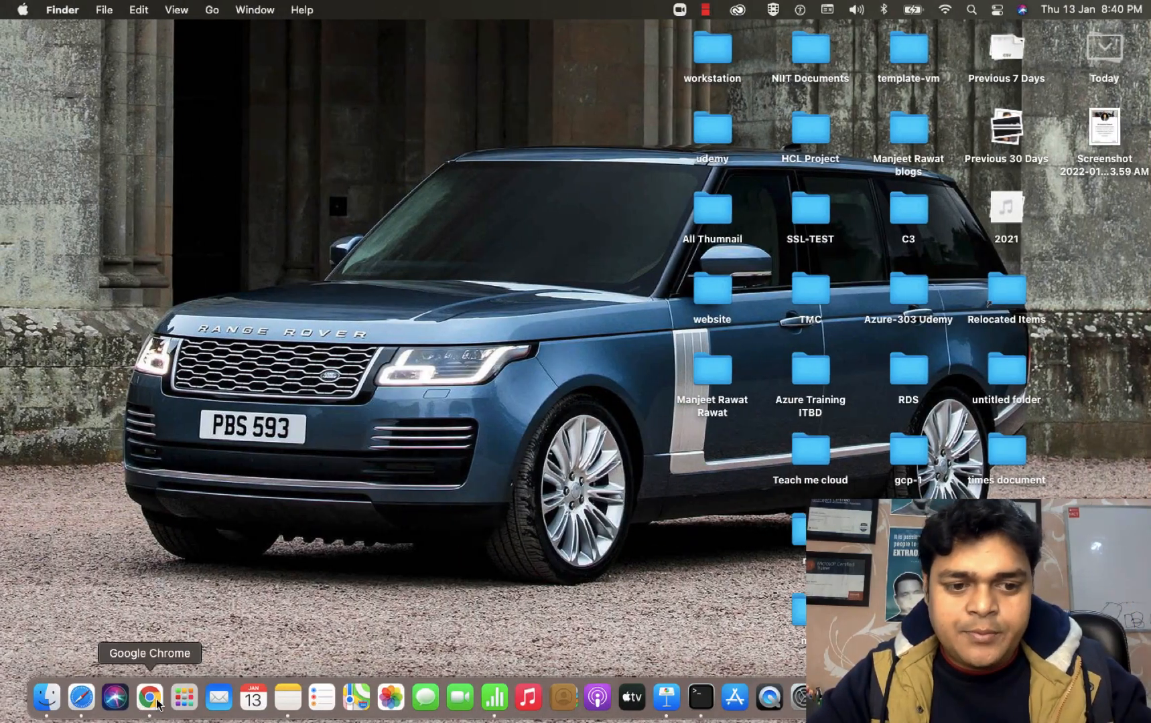
- Switch to Google Chrome and make its new-tab window full screen
left_click(150, 697)
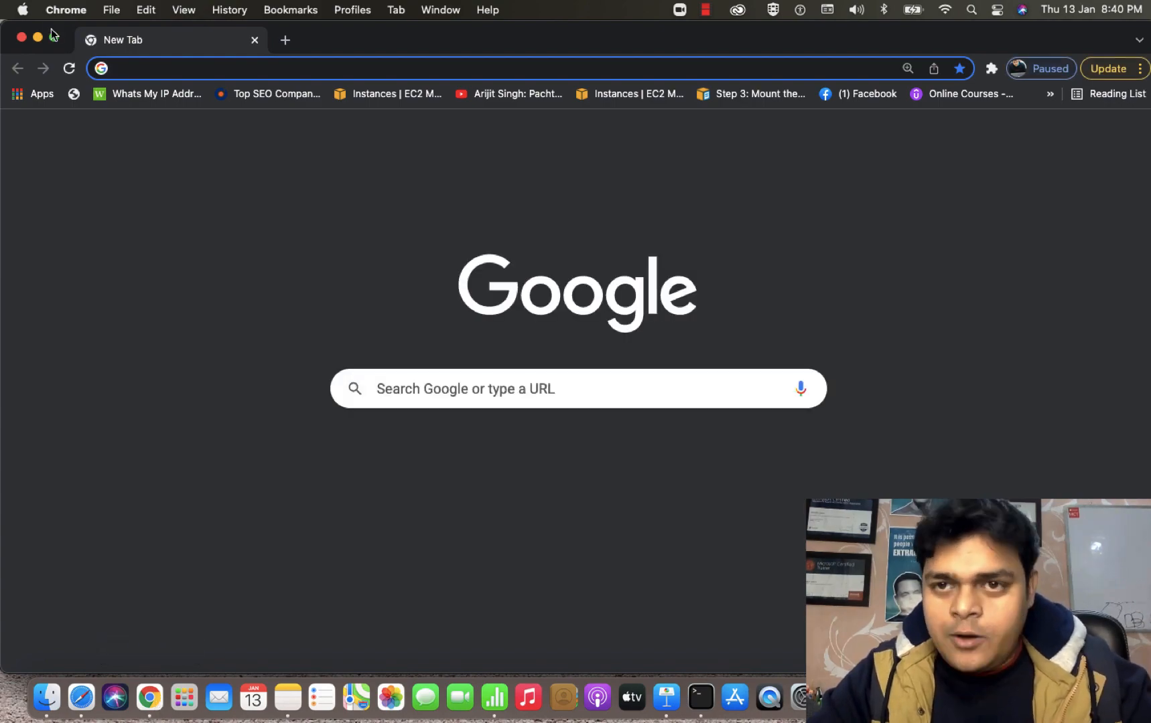
double_click(51, 29)
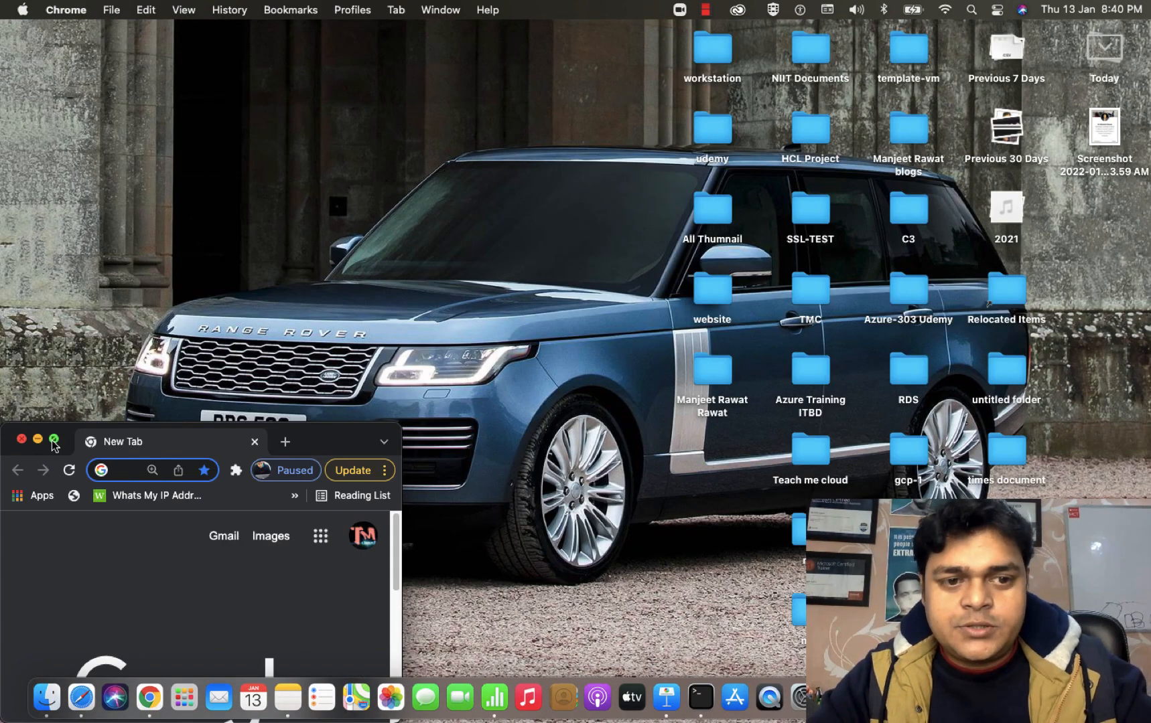
left_click(54, 439)
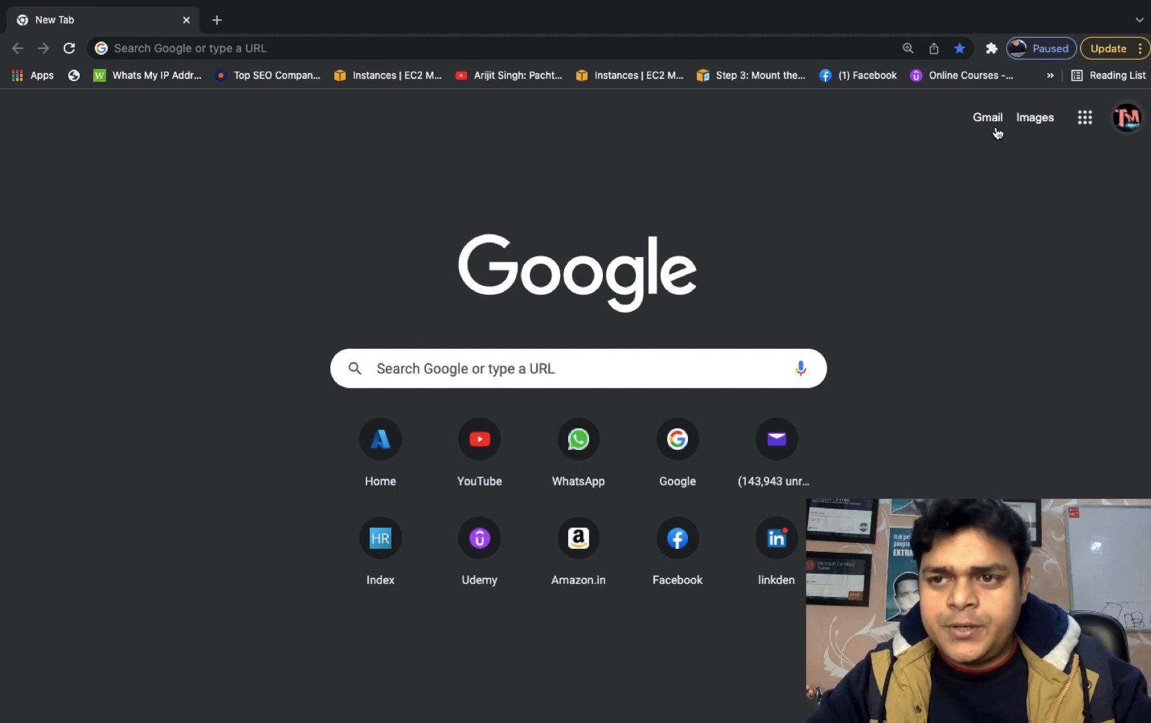
- Check the signed-in Google account, then open YouTube and go to the Teach Me Cloud channel page
left_click(1127, 118)
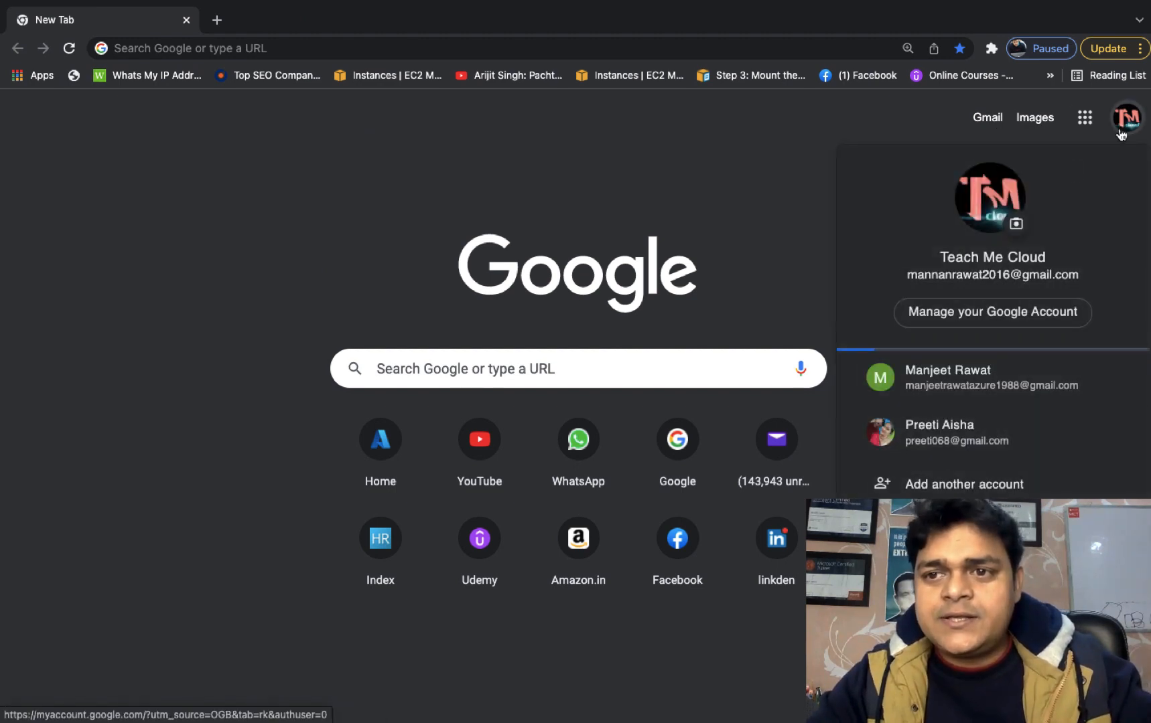
left_click(1128, 121)
left_click(477, 450)
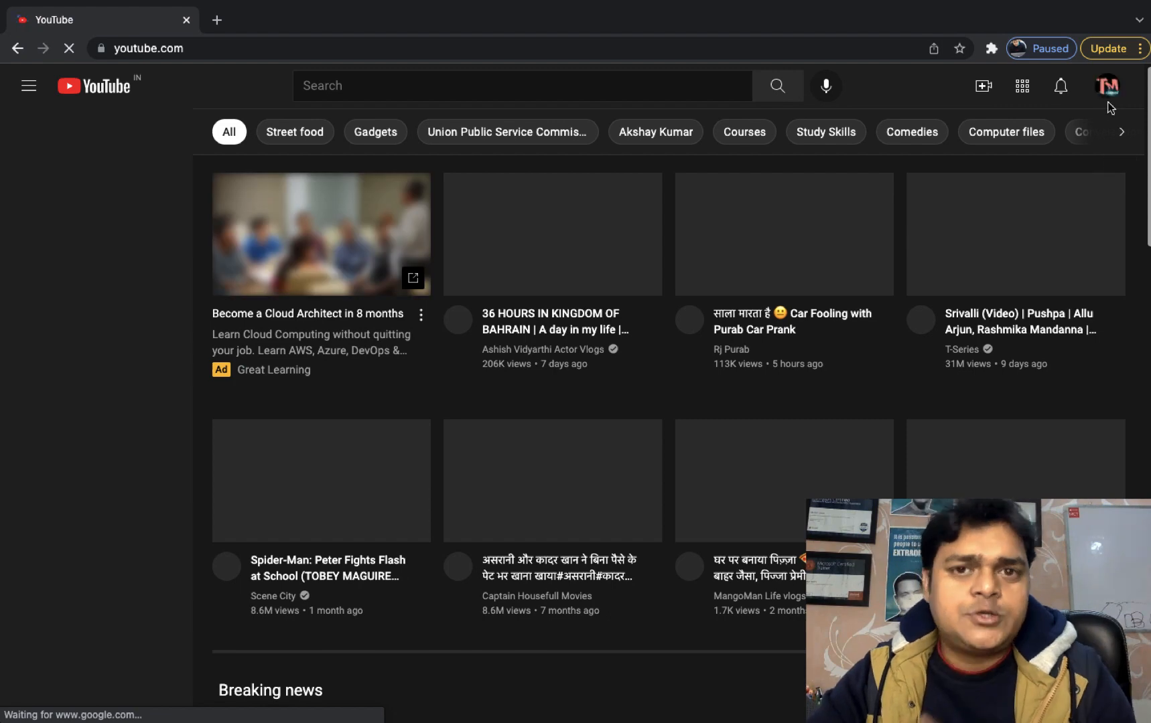
left_click(1106, 89)
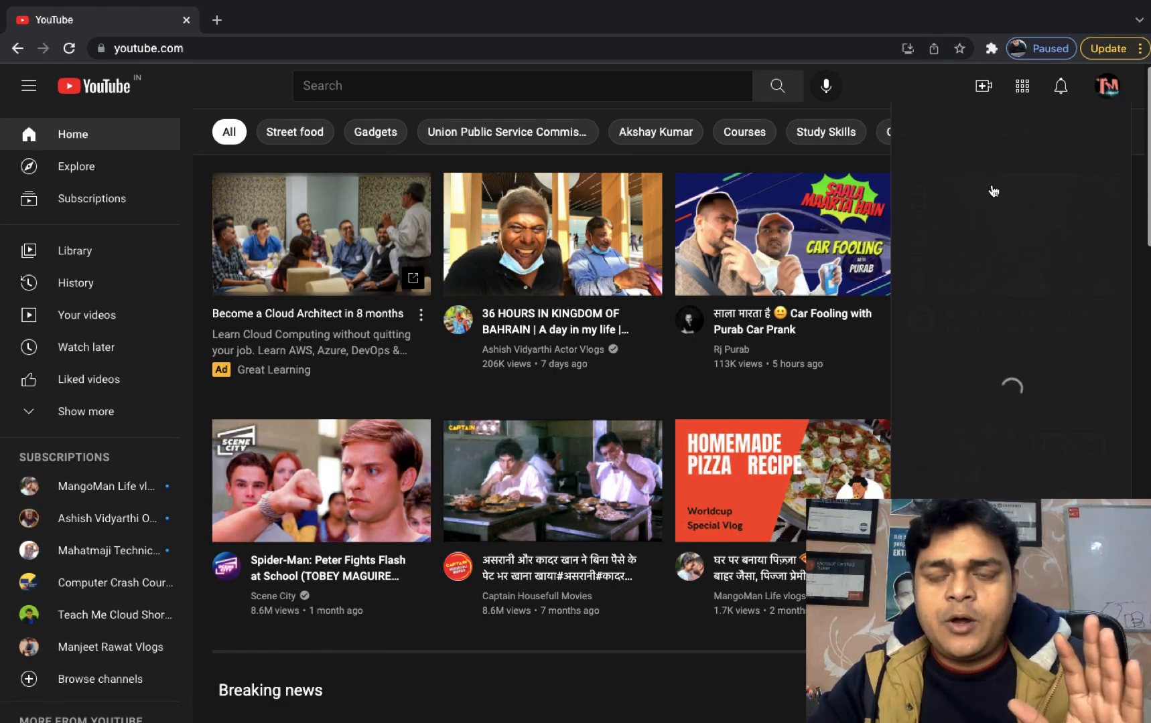
left_click(970, 196)
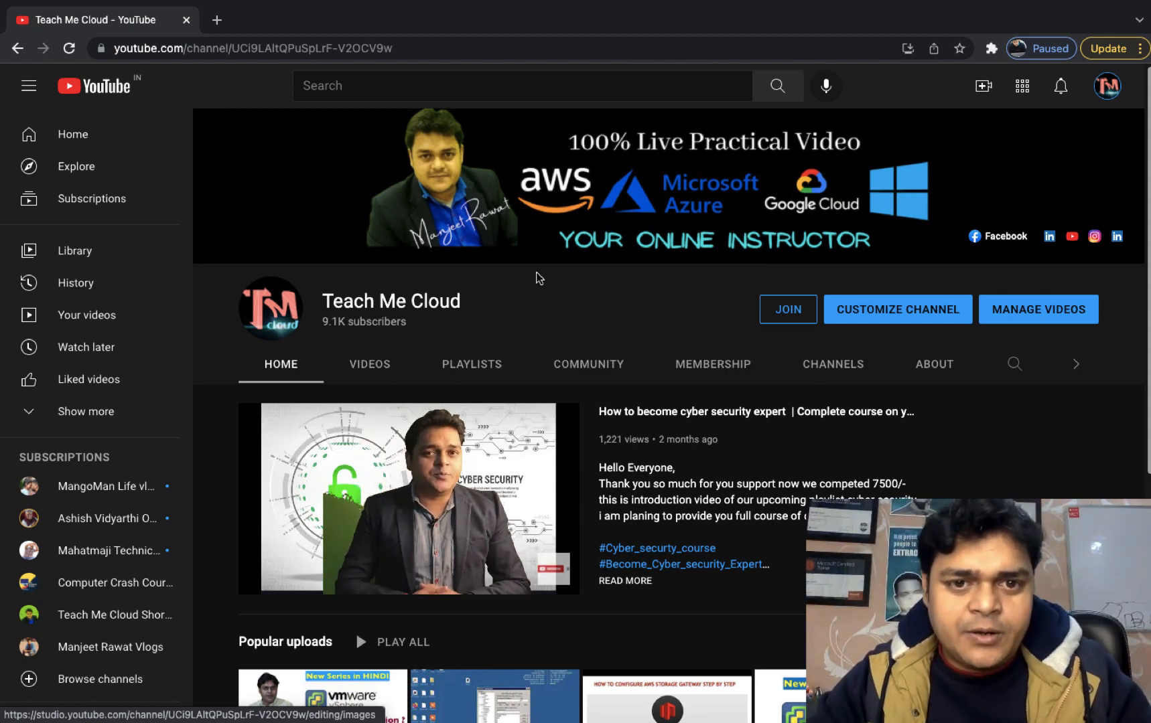
- Play the channel video "Windows 7,8,10 Domain joining step by step guide" from its uploads, skipping the advertisement
left_click(382, 370)
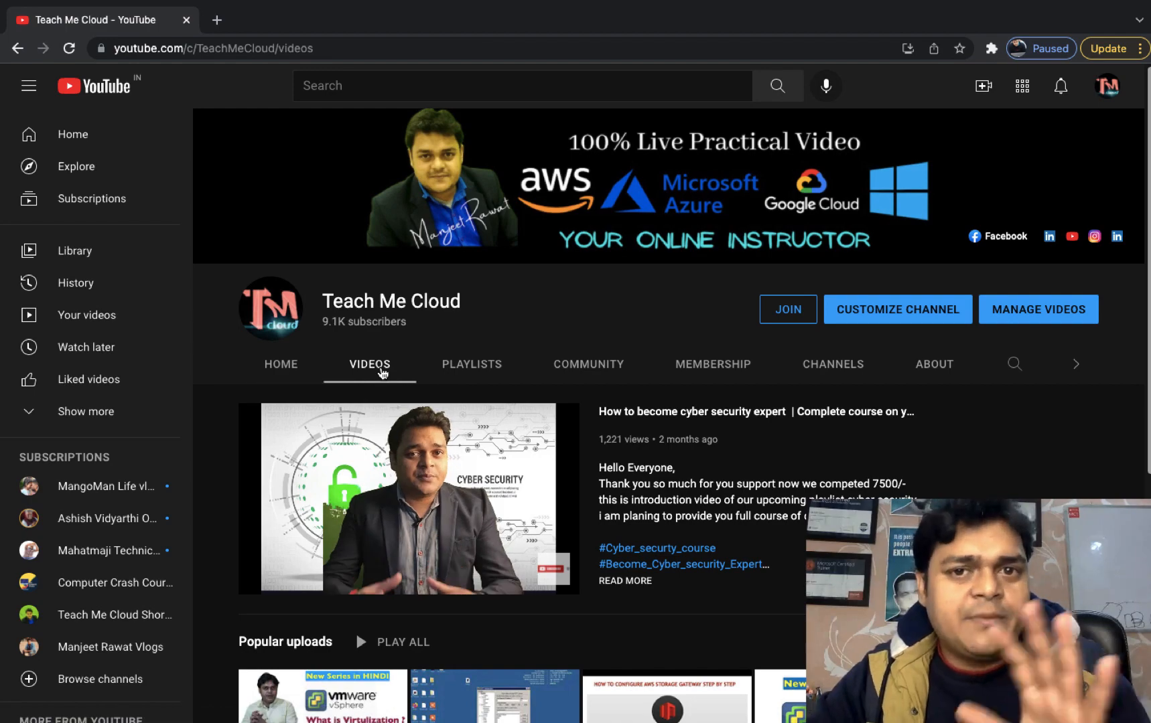
scroll(548, 416, "down", 2)
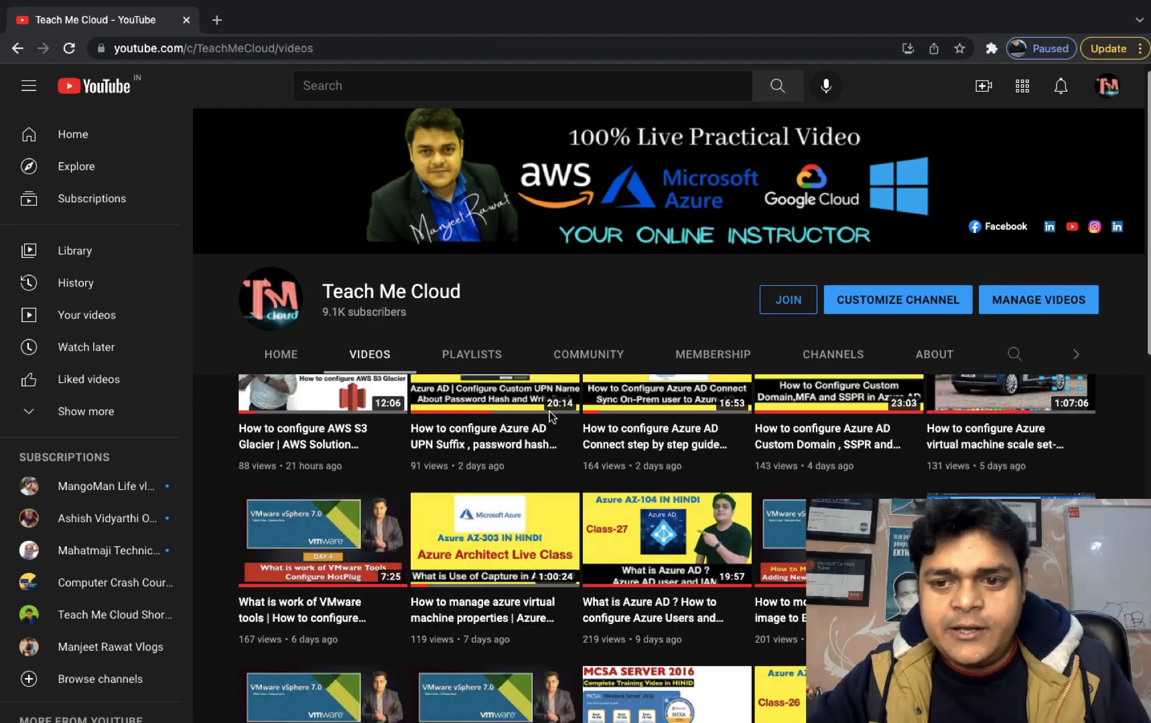
scroll(549, 411, "down", 3)
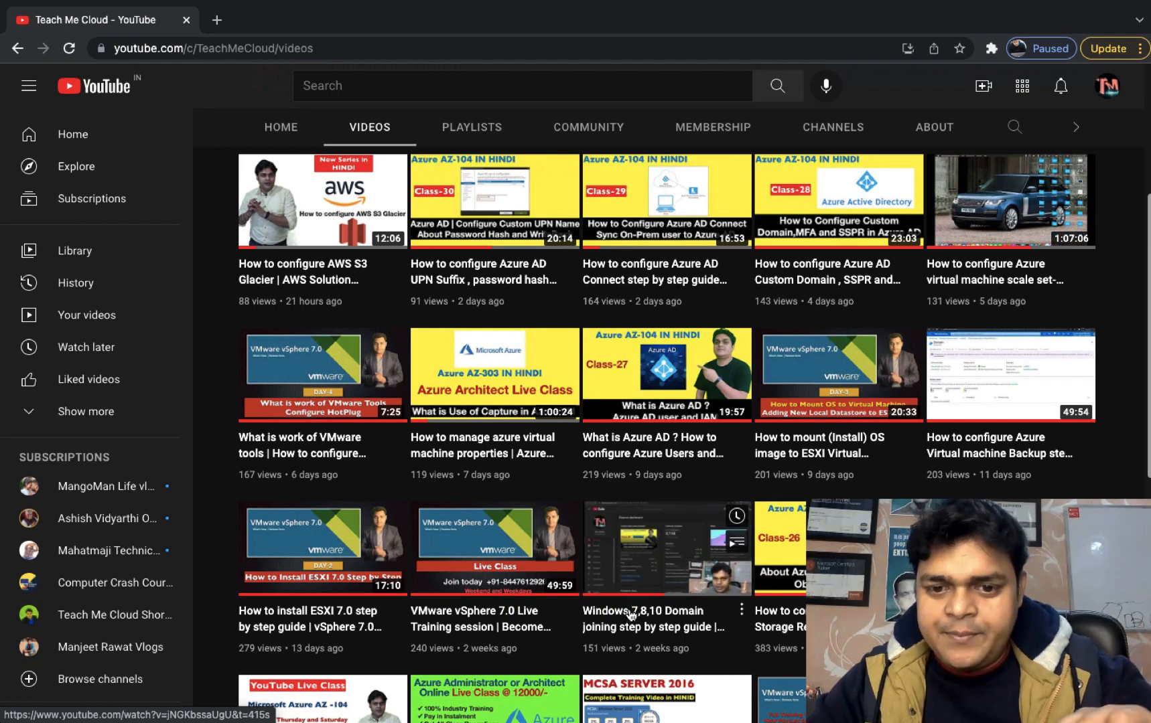
left_click(649, 580)
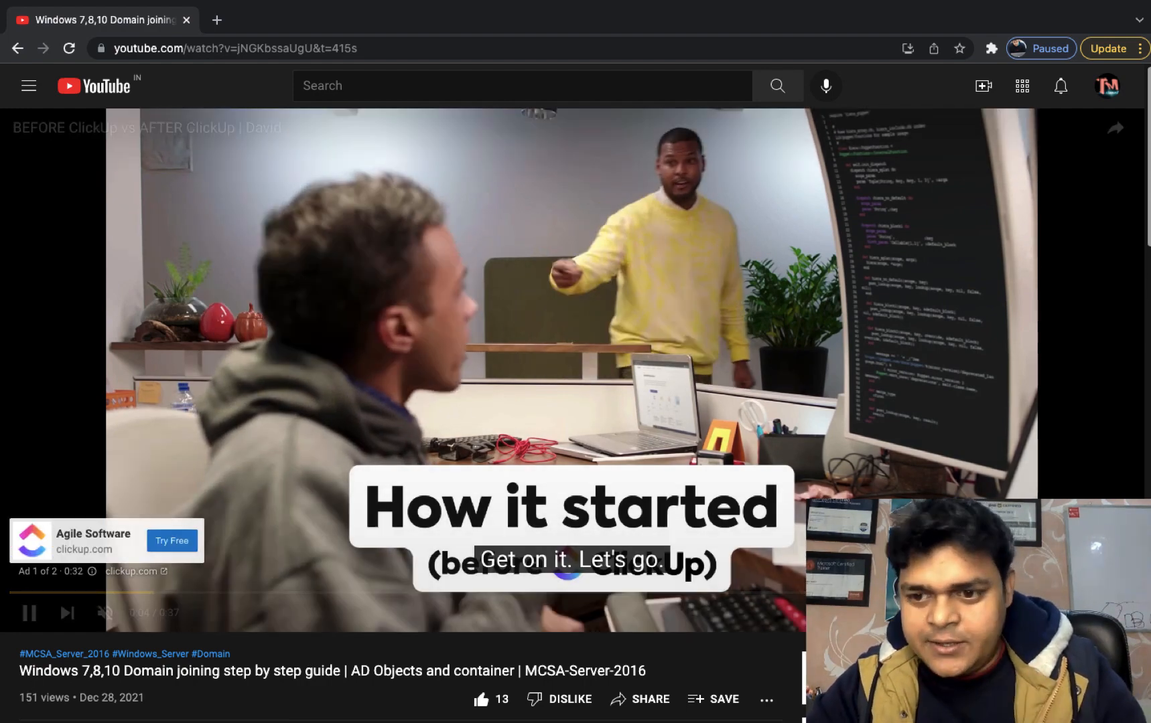
left_click(1095, 554)
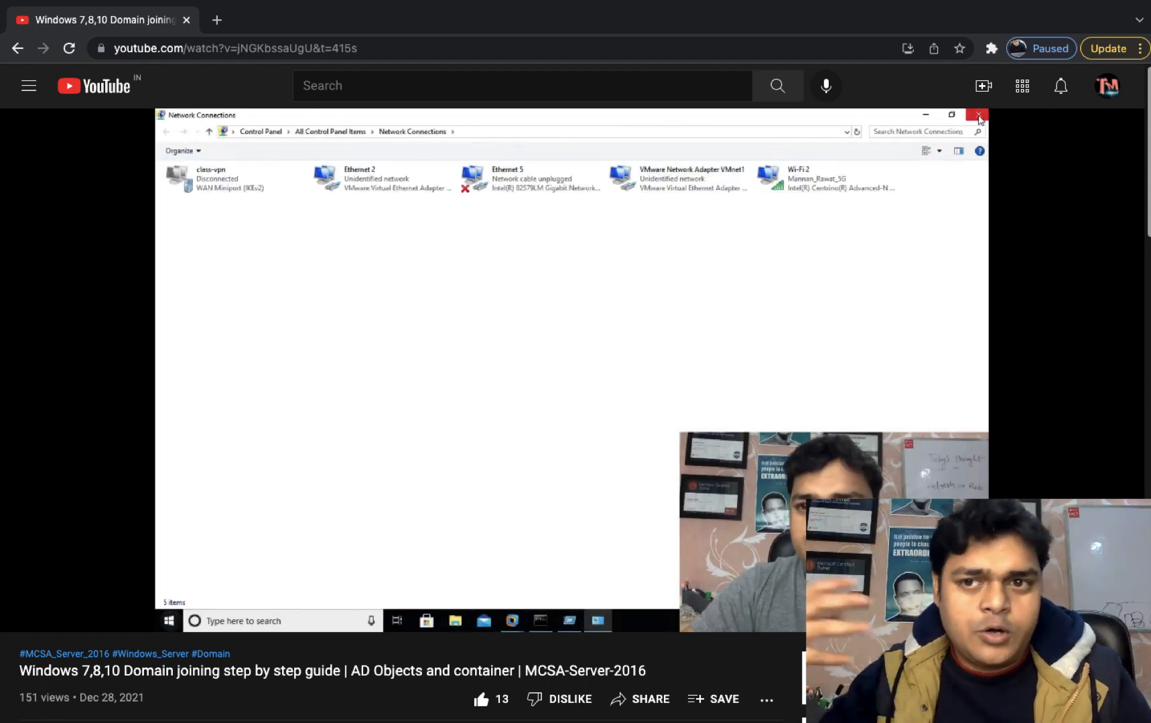
- Switch to OneNote and handwrite the bracketed heading "Server 2016 - AD" in green ink below the page title
key("ctrl+Right")
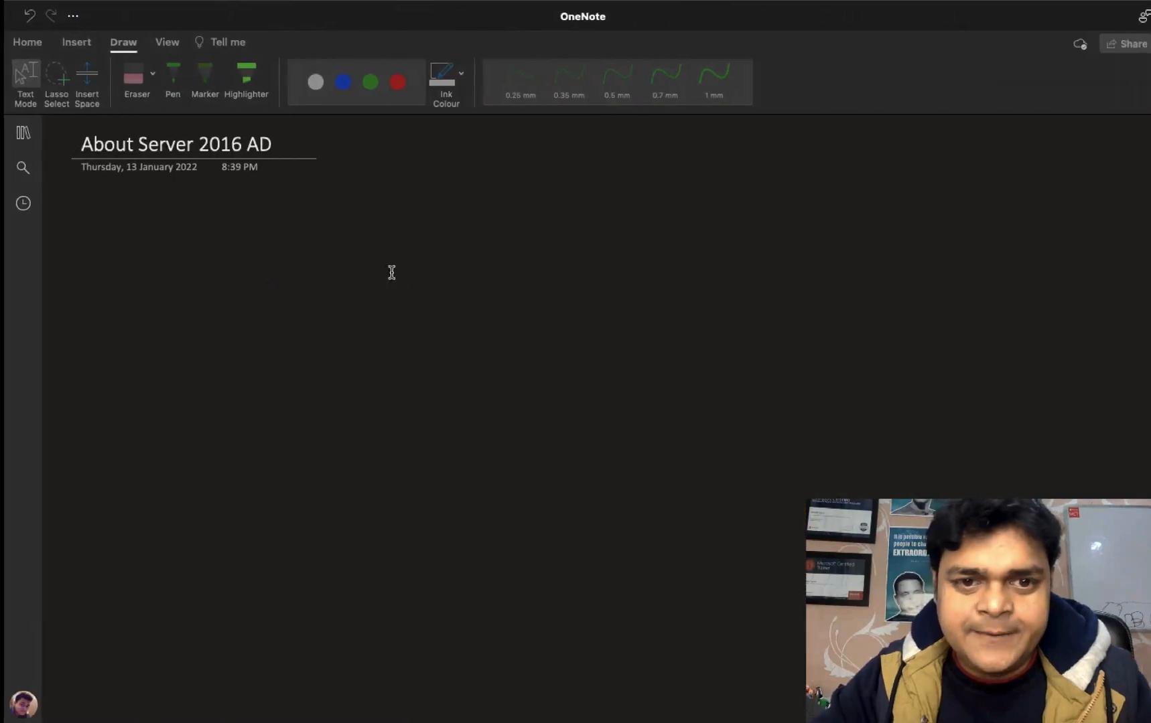
key("ctrl+Left")
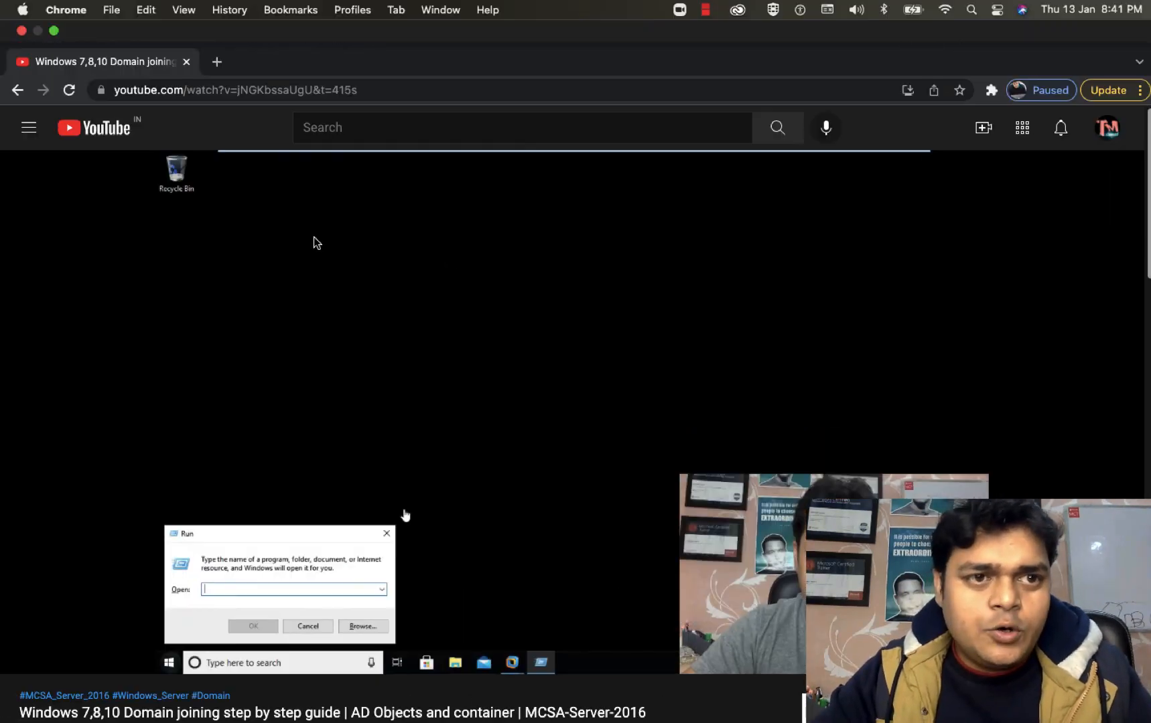
key("ctrl+Right")
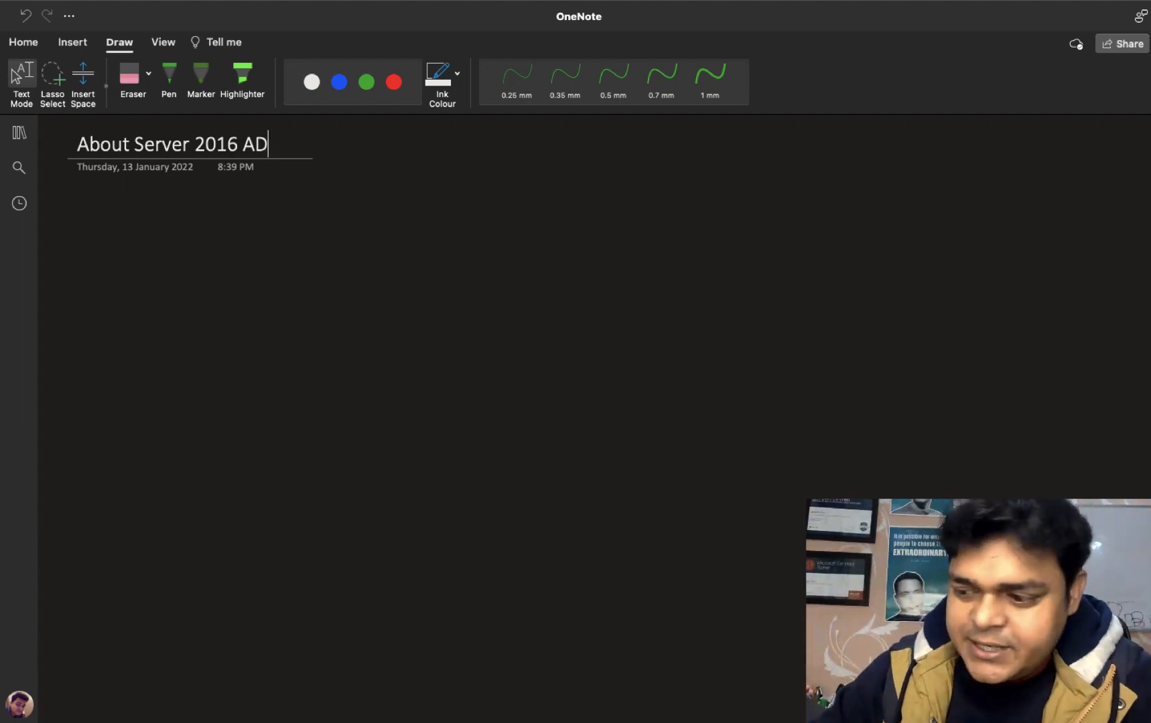
mouse_move(395, 209)
left_mouse_down()
mouse_move(387, 233)
mouse_move(554, 221)
mouse_move(667, 232)
mouse_move(685, 246)
left_mouse_up()
left_click_drag(375, 201, 373, 247)
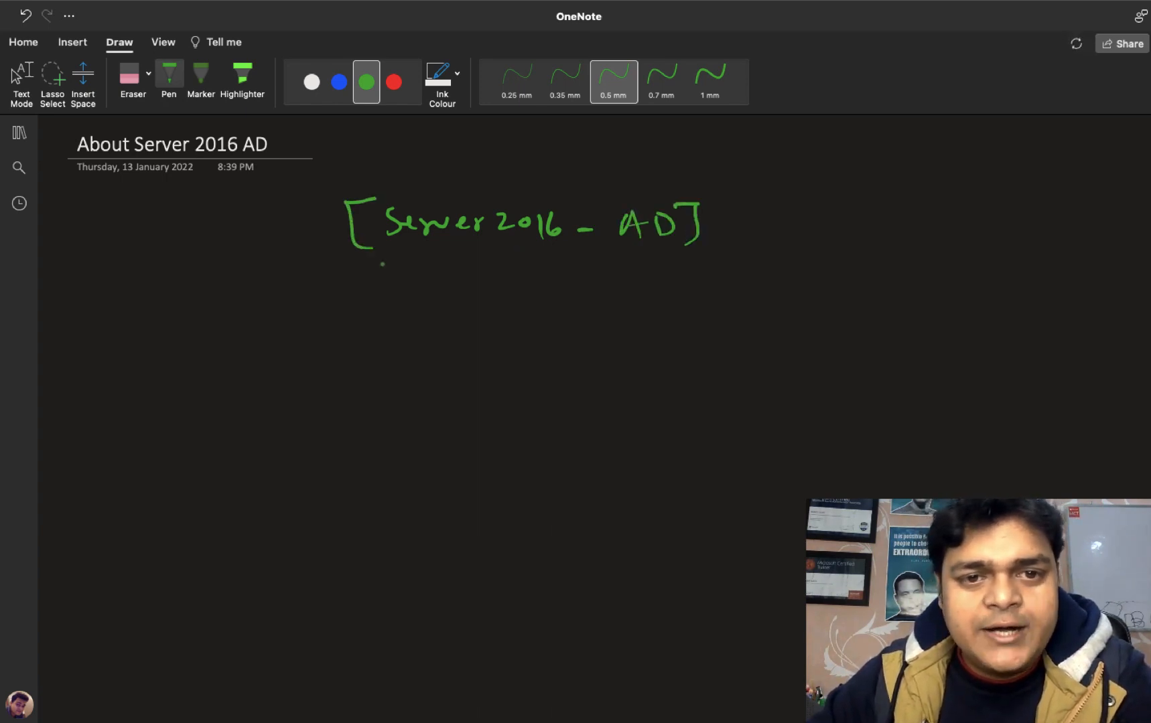
- Handwrite "1. Objects" in green below the heading
left_click(325, 322)
mouse_move(301, 307)
left_mouse_down()
mouse_move(318, 327)
mouse_move(366, 302)
left_mouse_up()
mouse_move(384, 302)
left_mouse_down()
mouse_move(385, 331)
mouse_move(396, 331)
left_mouse_up()
mouse_move(408, 314)
left_mouse_down()
mouse_move(397, 336)
mouse_move(464, 322)
left_mouse_up()
left_click_drag(465, 305, 481, 328)
left_click_drag(484, 308, 486, 328)
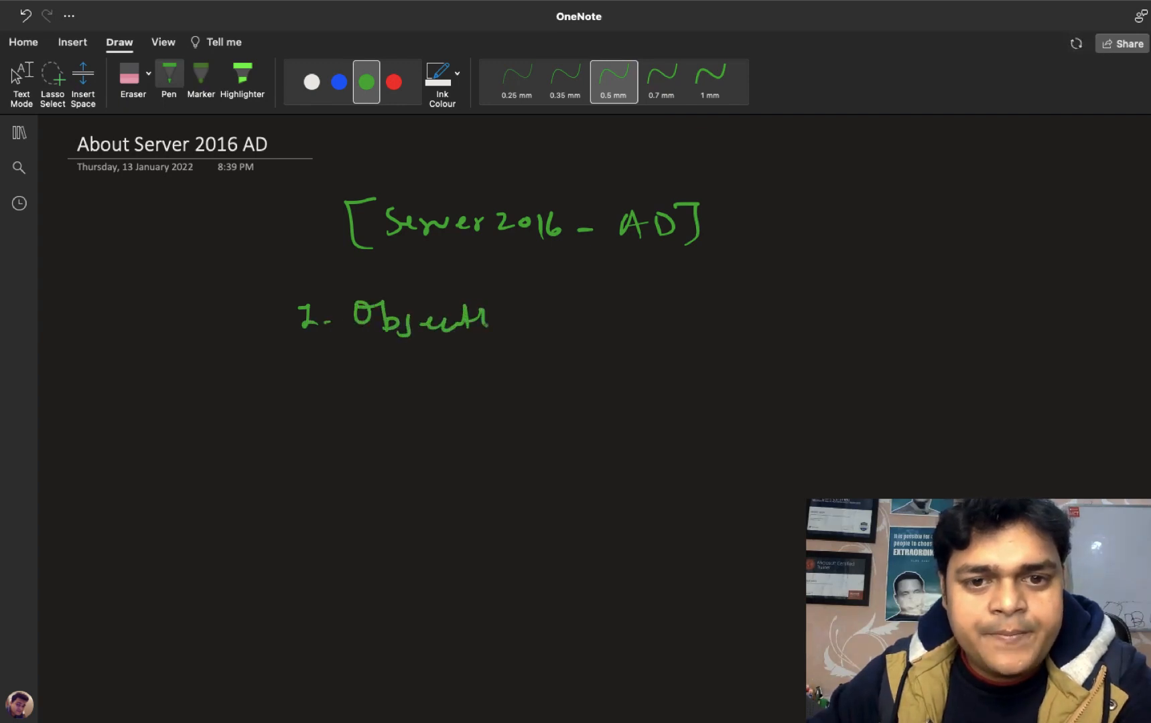
- Handwrite a circled 2 and "Container's" beside the Objects entry
mouse_move(633, 299)
left_mouse_down()
mouse_move(650, 320)
mouse_move(634, 296)
left_mouse_up()
mouse_move(716, 293)
left_mouse_down()
mouse_move(717, 312)
mouse_move(761, 310)
left_mouse_up()
mouse_move(766, 290)
left_mouse_down()
mouse_move(770, 313)
mouse_move(812, 298)
mouse_move(832, 305)
left_mouse_up()
left_click_drag(830, 305, 876, 299)
left_click_drag(903, 303, 898, 314)
key("Escape")
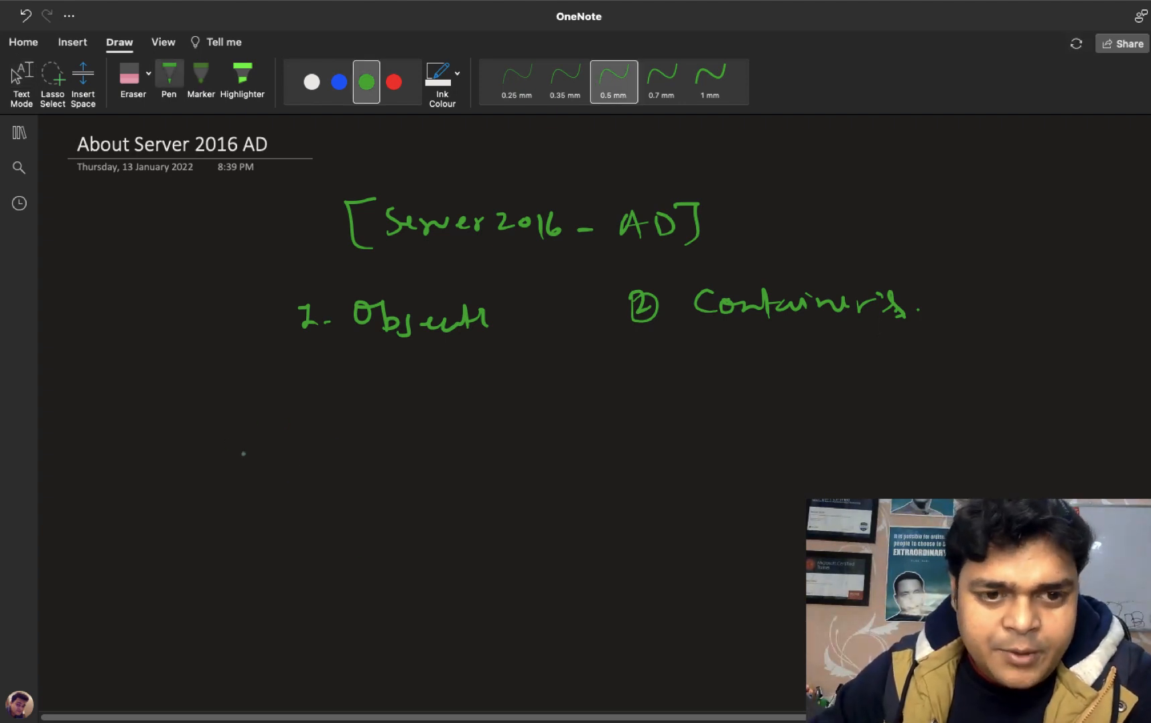
- Handwrite "User's" as the first item of the list under Objects
mouse_move(266, 424)
left_mouse_down()
mouse_move(286, 424)
mouse_move(291, 443)
mouse_move(322, 438)
left_mouse_up()
mouse_move(326, 432)
left_mouse_down()
mouse_move(344, 424)
mouse_move(361, 447)
left_mouse_up()
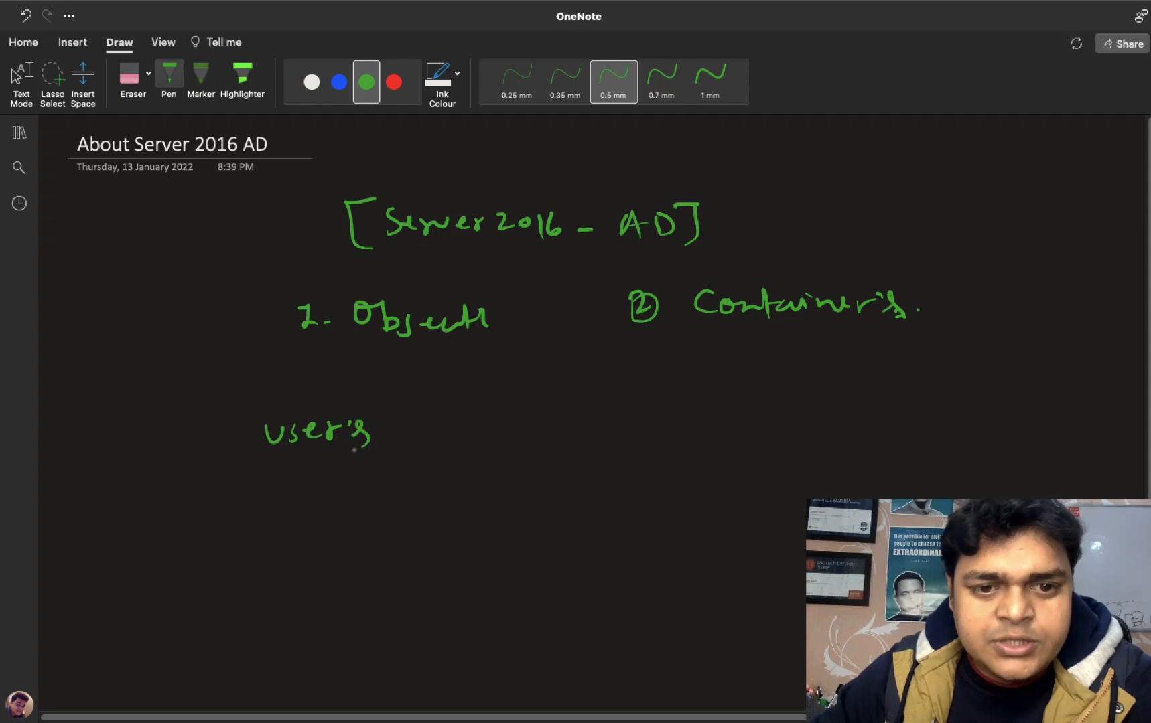
mouse_move(274, 470)
left_mouse_down()
mouse_move(281, 484)
mouse_move(312, 482)
left_mouse_up()
mouse_move(326, 474)
left_mouse_down()
mouse_move(328, 512)
mouse_move(329, 498)
left_mouse_up()
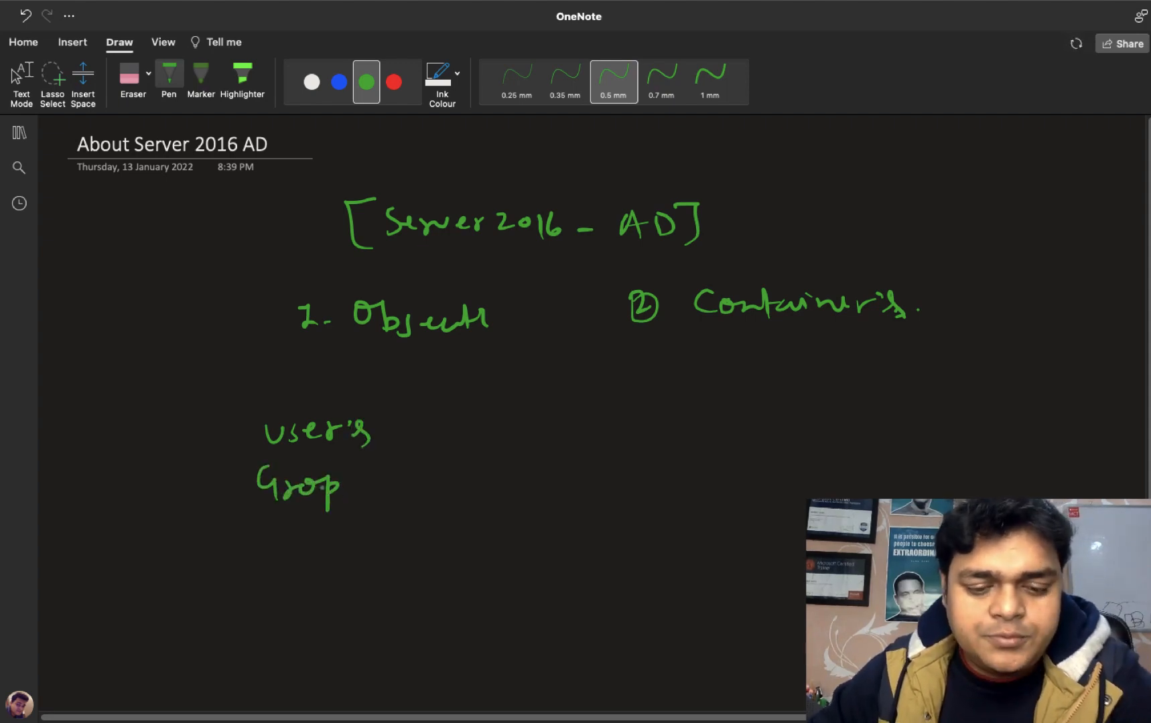
key("super+z")
key("super+z")
key("super+z")
key("super+z")
key("super+z")
- Handwrite "Groups" and "Computers" below the User's item in the Objects list
mouse_move(294, 478)
left_mouse_down()
mouse_move(294, 498)
mouse_move(351, 493)
mouse_move(345, 509)
left_mouse_up()
mouse_move(347, 492)
left_mouse_down()
mouse_move(365, 489)
mouse_move(367, 503)
left_mouse_up()
left_click_drag(376, 483, 368, 508)
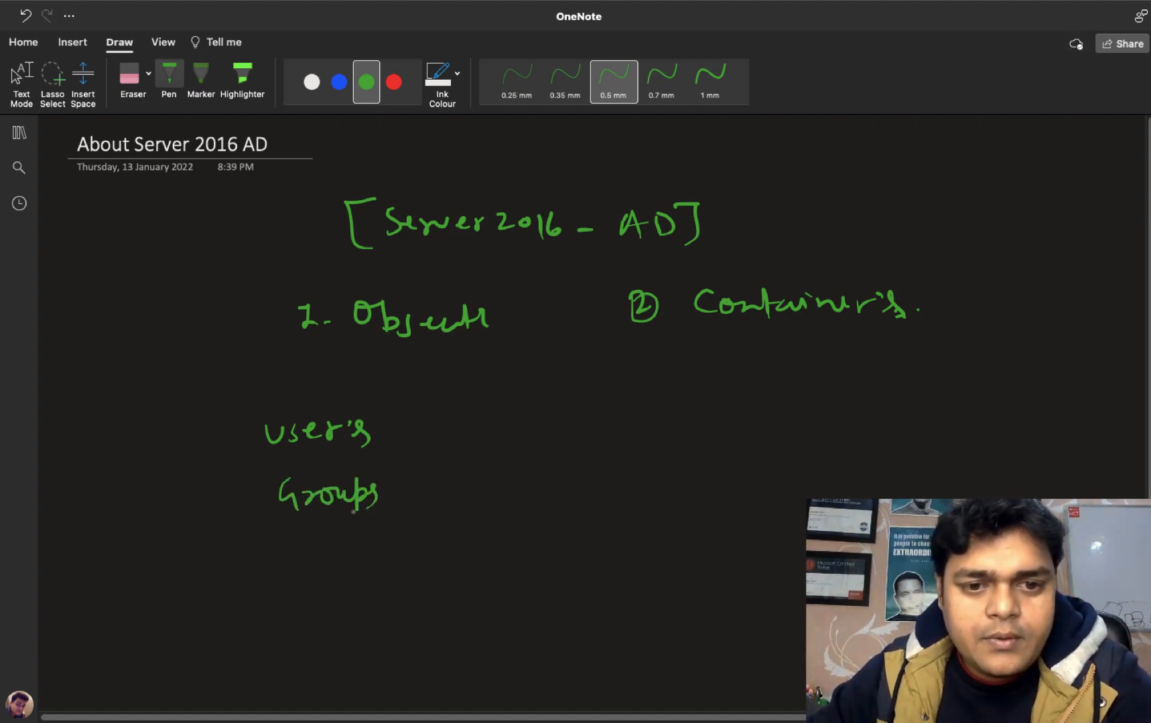
mouse_move(299, 547)
left_mouse_down()
mouse_move(301, 566)
mouse_move(347, 556)
mouse_move(324, 557)
mouse_move(351, 568)
mouse_move(379, 555)
mouse_move(383, 568)
left_mouse_up()
mouse_move(377, 550)
left_mouse_down()
mouse_move(427, 551)
mouse_move(435, 565)
left_mouse_up()
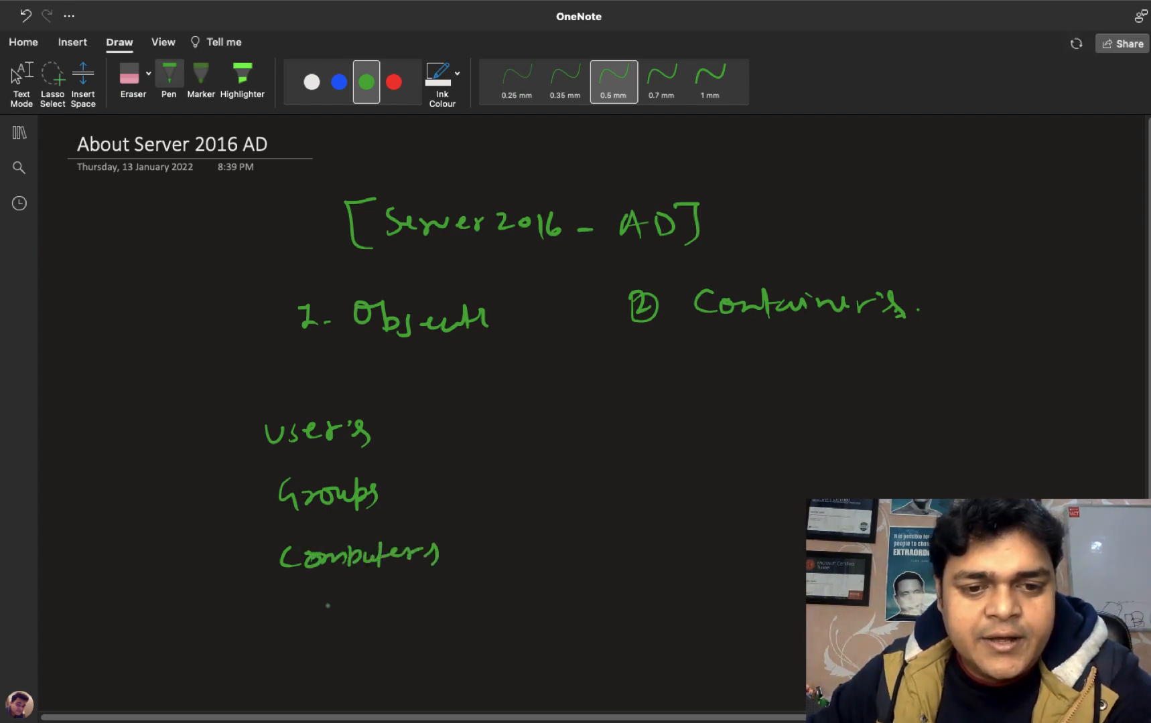
- Handwrite "share folder" below Computers in the Objects list
mouse_move(319, 592)
left_mouse_down()
mouse_move(306, 609)
mouse_move(383, 598)
left_mouse_up()
mouse_move(388, 603)
left_mouse_down()
mouse_move(396, 606)
mouse_move(366, 612)
left_mouse_up()
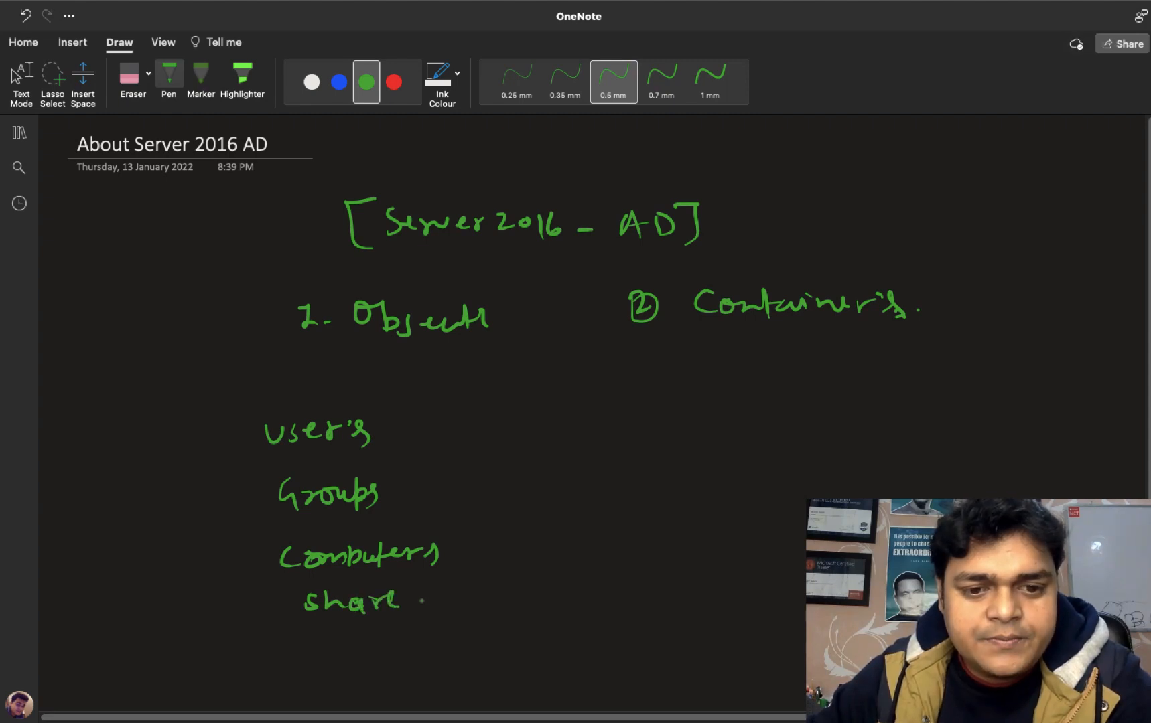
mouse_move(424, 580)
left_mouse_down()
mouse_move(417, 616)
mouse_move(436, 598)
left_mouse_up()
left_click_drag(437, 593, 498, 598)
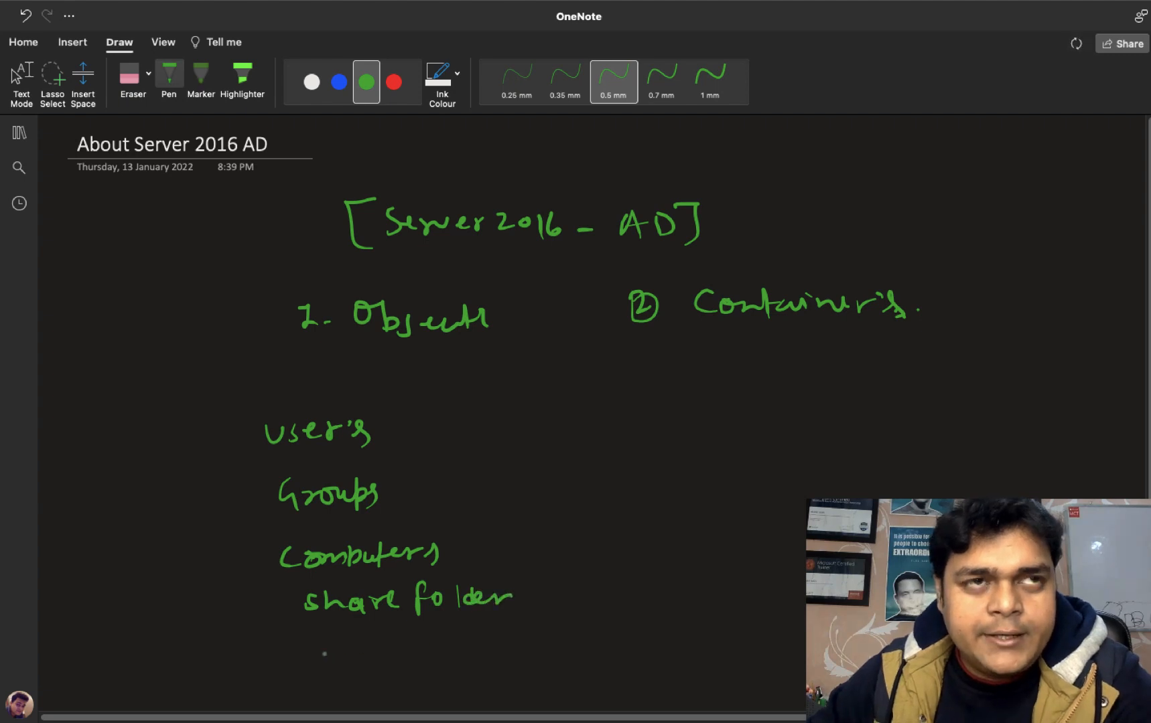
- Handwrite "Printer" at the end of the Objects list and draw a tall bracket along the list's left side
mouse_move(328, 642)
left_mouse_down()
mouse_move(330, 668)
mouse_move(334, 655)
left_mouse_up()
mouse_move(346, 660)
left_mouse_down()
mouse_move(413, 642)
mouse_move(416, 664)
left_mouse_up()
left_click_drag(417, 651, 432, 655)
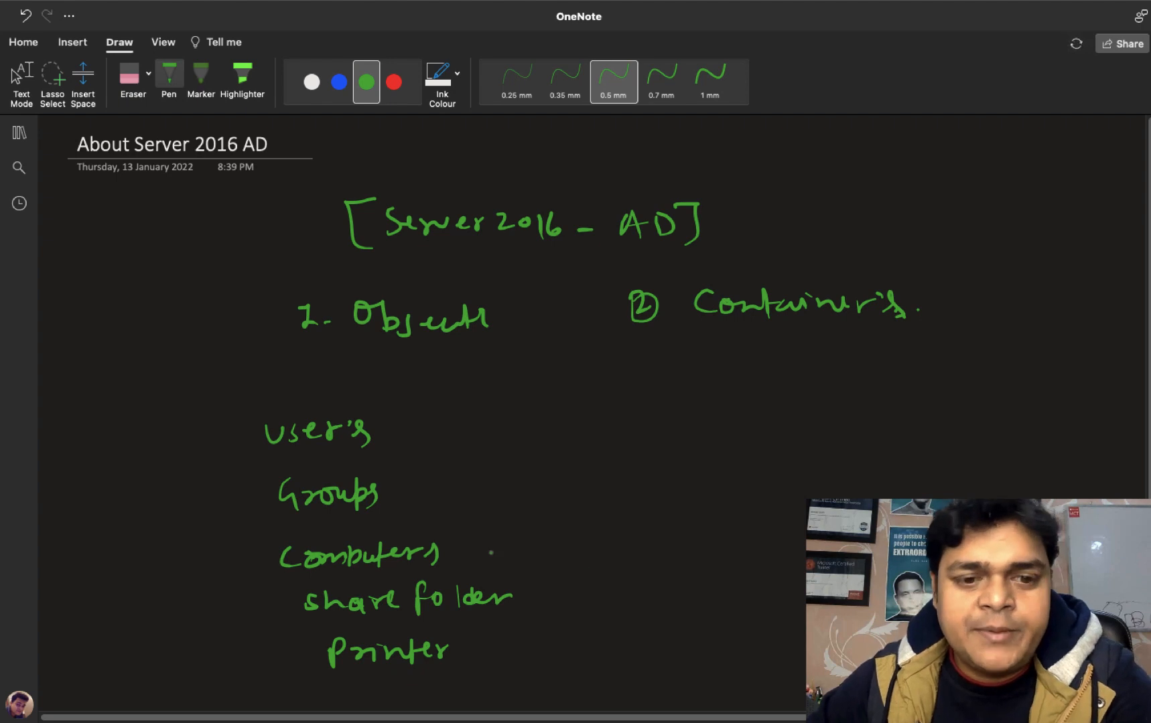
mouse_move(239, 420)
left_mouse_down()
mouse_move(217, 516)
mouse_move(252, 710)
left_mouse_up()
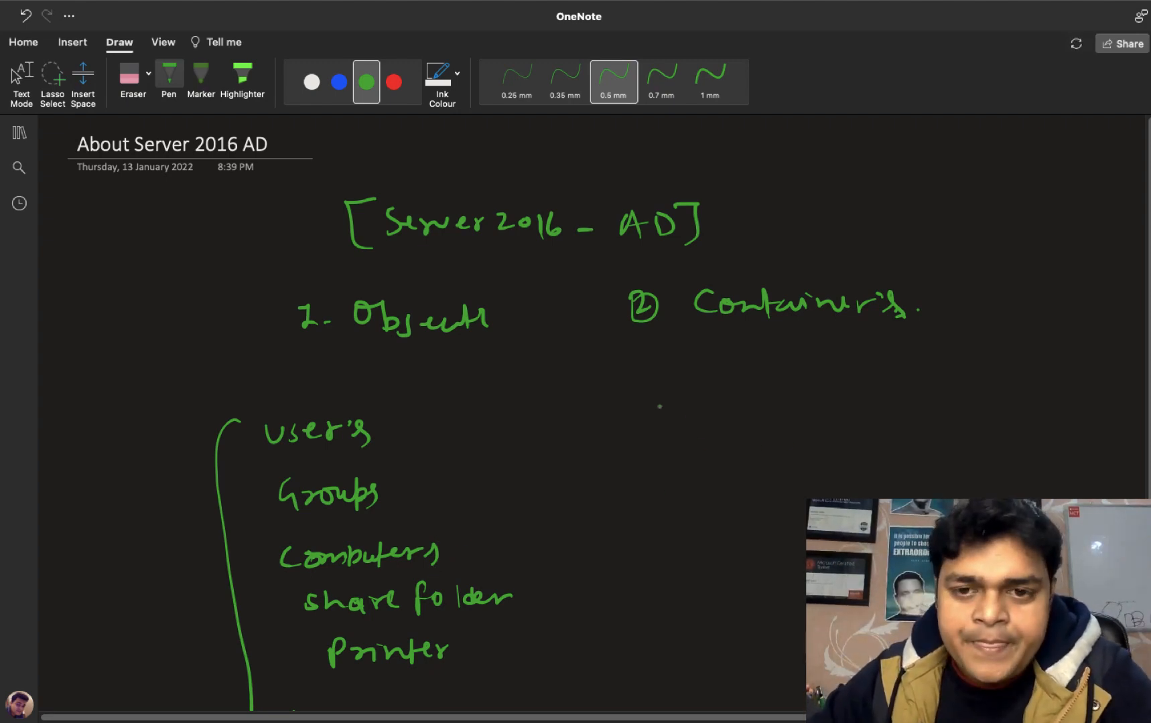
- Handwrite "1. Sites" and "2. Domain" as a numbered list under Container's
mouse_move(718, 407)
left_mouse_down()
mouse_move(705, 424)
mouse_move(740, 430)
left_mouse_up()
left_click_drag(732, 420, 768, 426)
left_click_drag(768, 422, 783, 427)
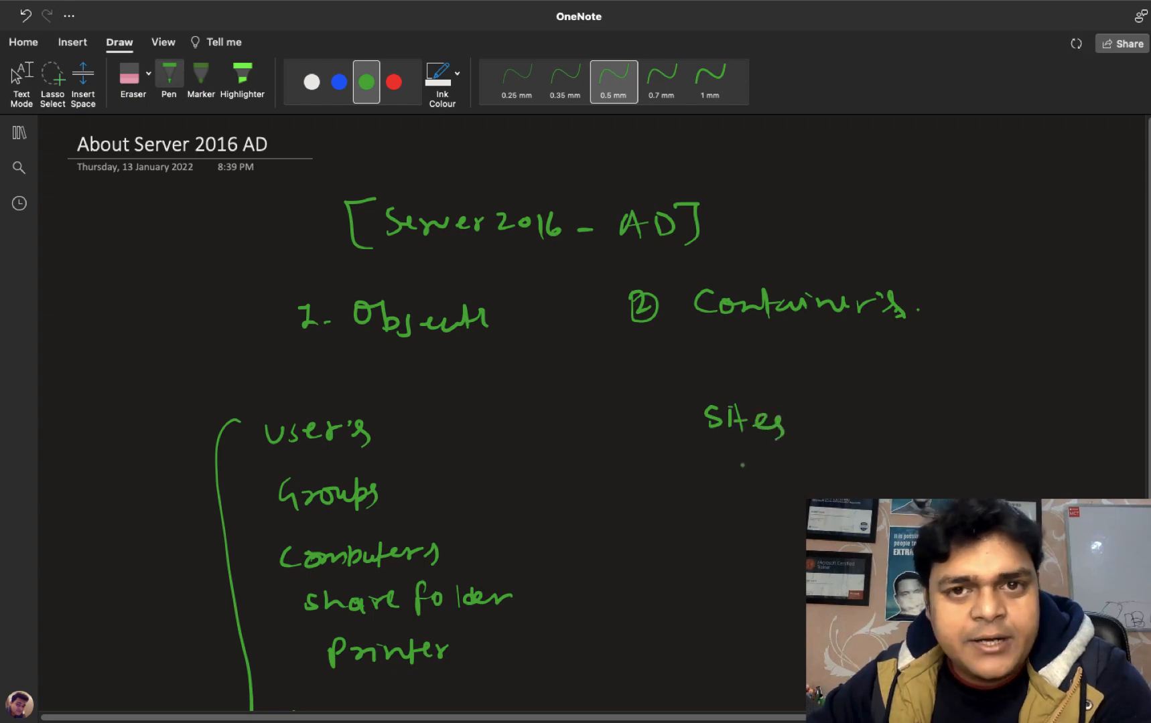
mouse_move(661, 473)
left_mouse_down()
mouse_move(667, 494)
mouse_move(682, 493)
left_mouse_up()
left_click_drag(687, 485, 717, 487)
mouse_move(716, 467)
left_mouse_down()
mouse_move(719, 487)
mouse_move(799, 483)
left_mouse_up()
mouse_move(806, 474)
left_mouse_down()
mouse_move(808, 484)
mouse_move(829, 475)
left_mouse_up()
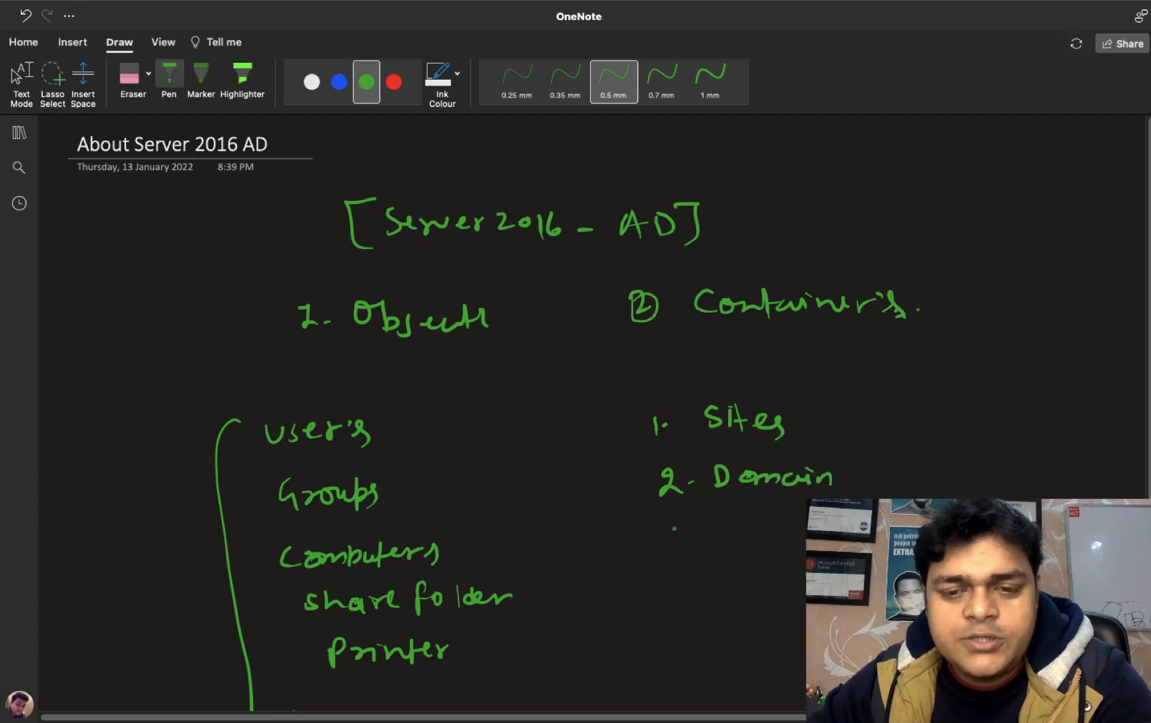
- Handwrite "3. O.U." as the third item under Container's and stop using the pen
left_click_drag(663, 515, 670, 540)
mouse_move(689, 530)
left_mouse_down()
mouse_move(727, 514)
mouse_move(752, 531)
mouse_move(781, 515)
left_mouse_up()
left_click(801, 530)
key("Escape")
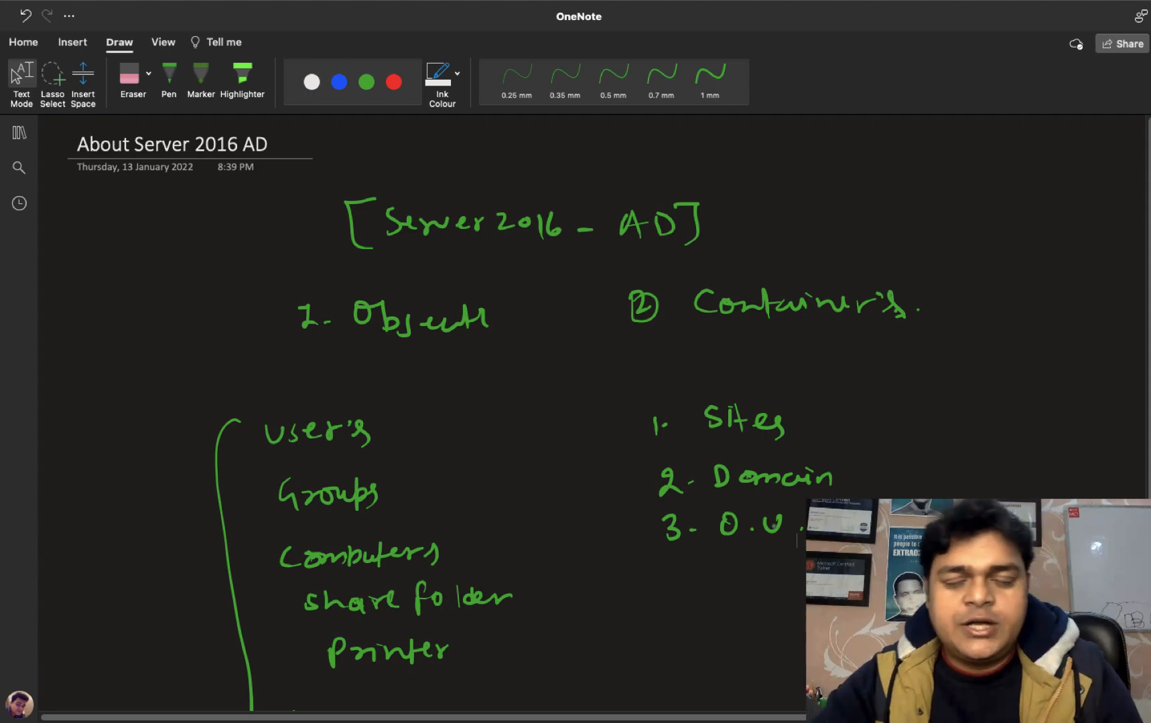
- Switch to Microsoft Remote Desktop and connect to the saved PC 192.168.1.6
key("ctrl+Right")
key("ctrl+Left")
key("ctrl+Left")
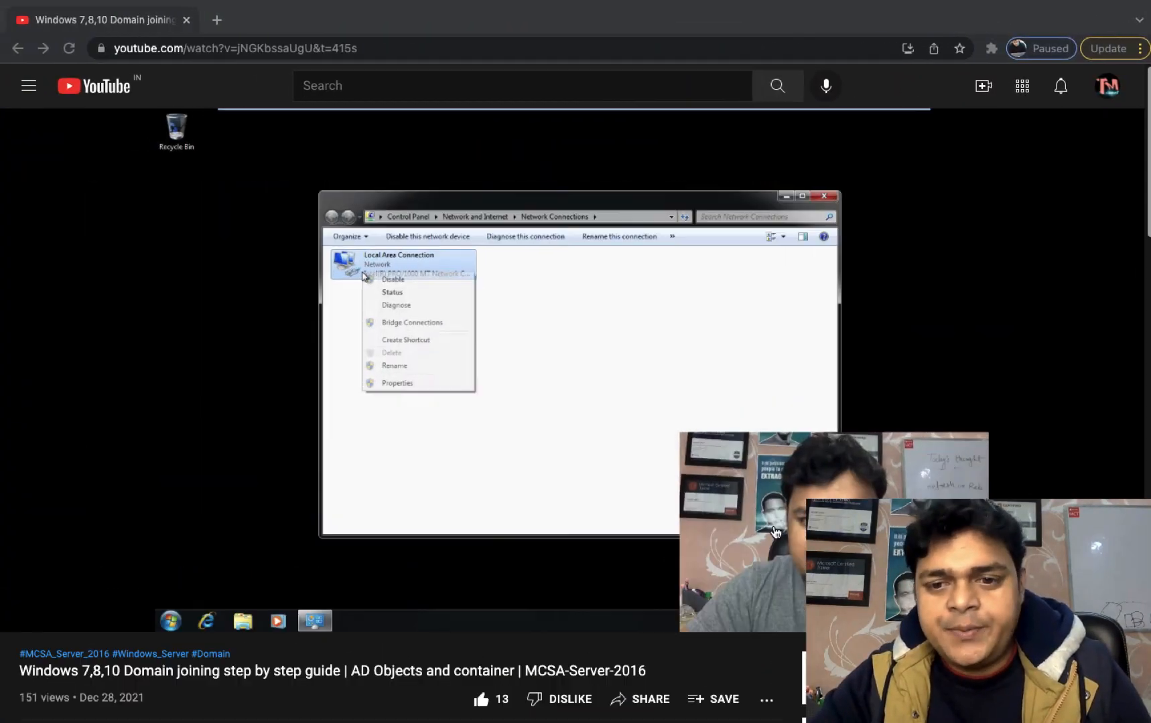
key("ctrl+Left")
key("ctrl+Right")
key("ctrl+Left")
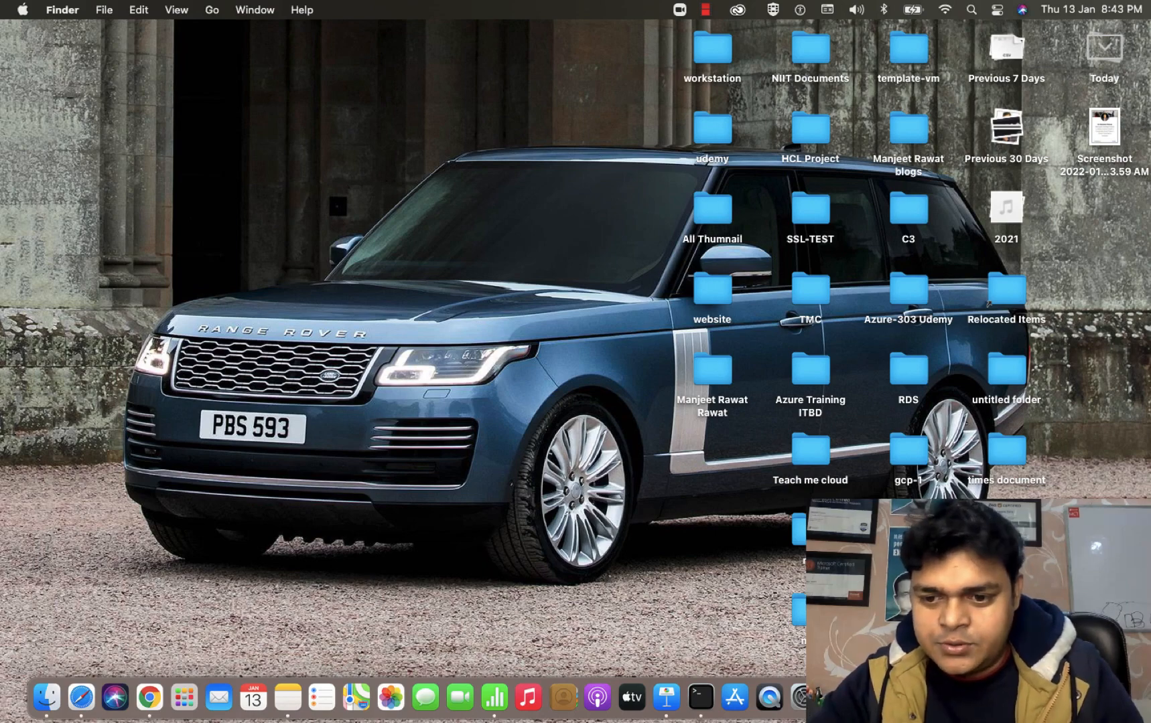
key("ctrl+Right")
left_click(572, 446)
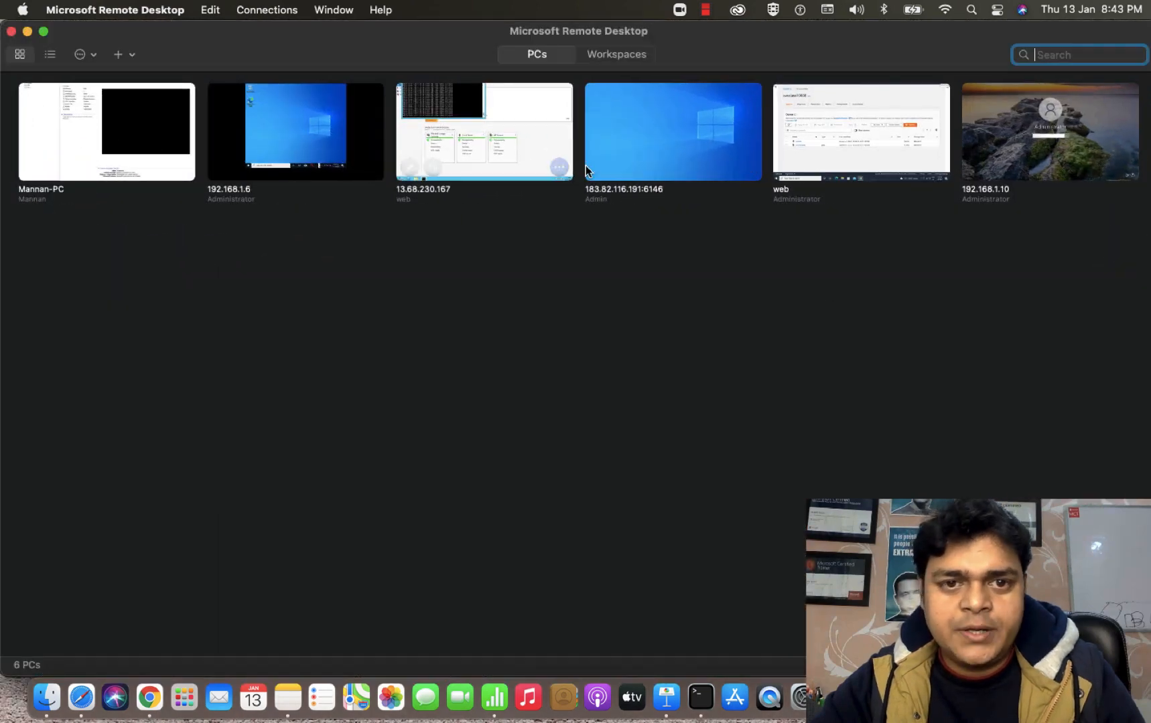
double_click(285, 131)
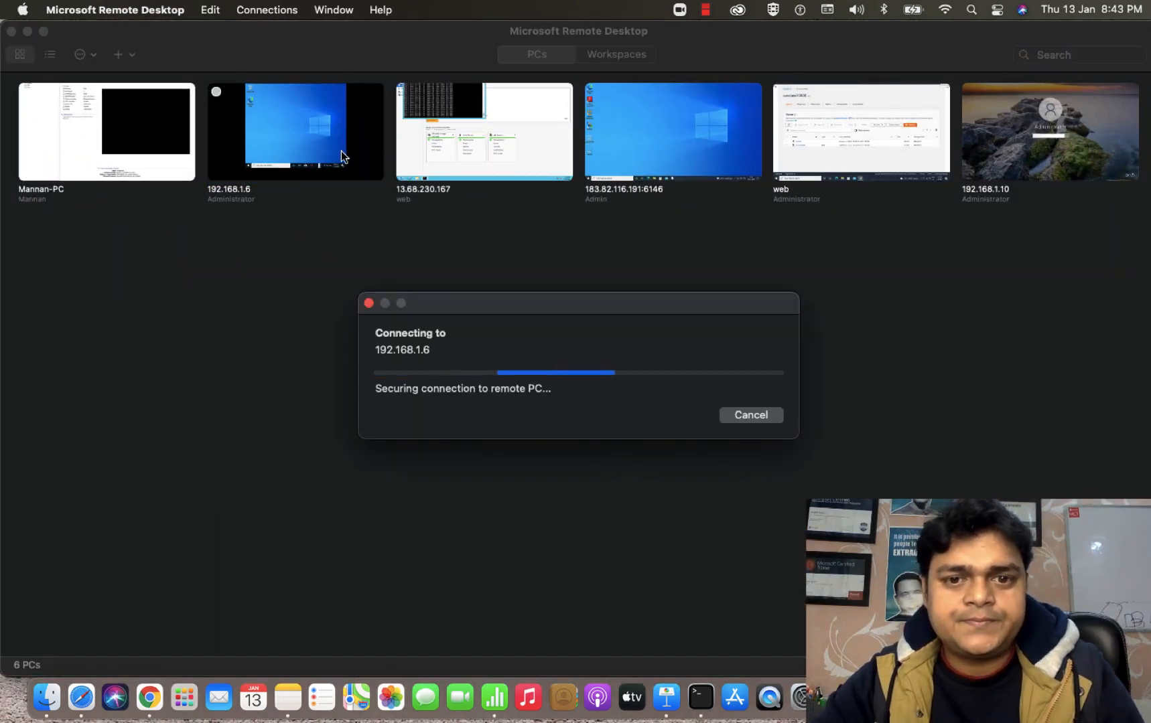
left_click(768, 429)
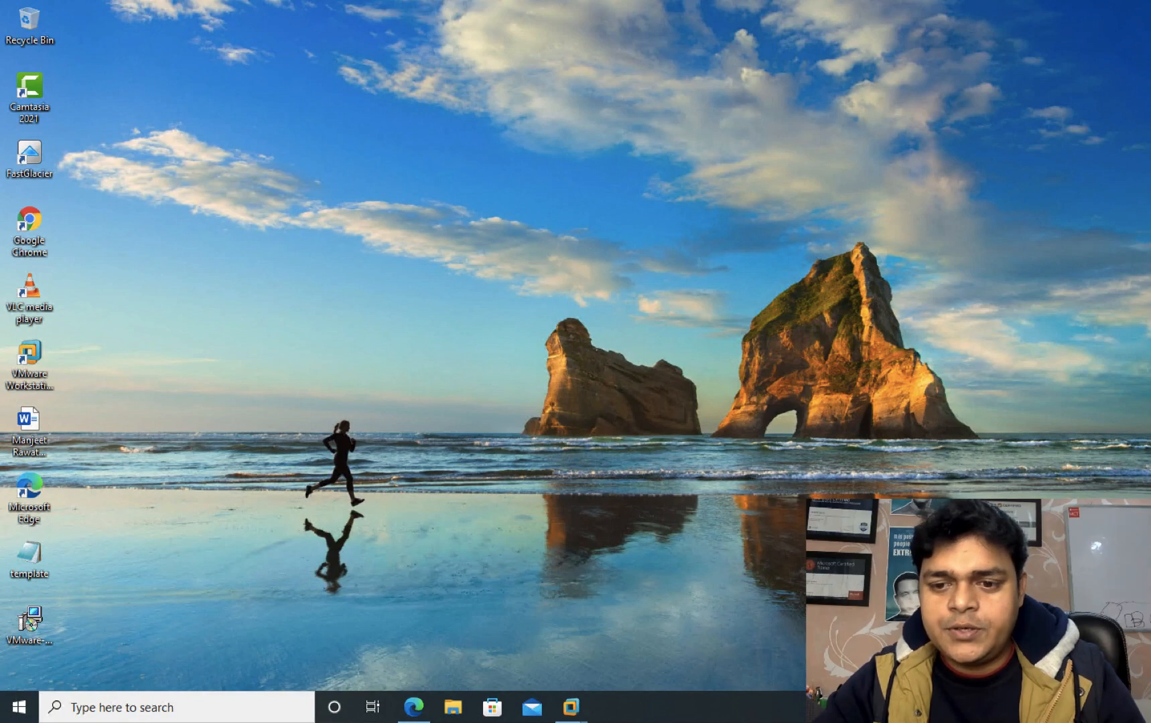
- Bring up the Domain-2016 virtual machine in VMware and sign in to CLOUD\Administrator with the account password
mouse_move(571, 707)
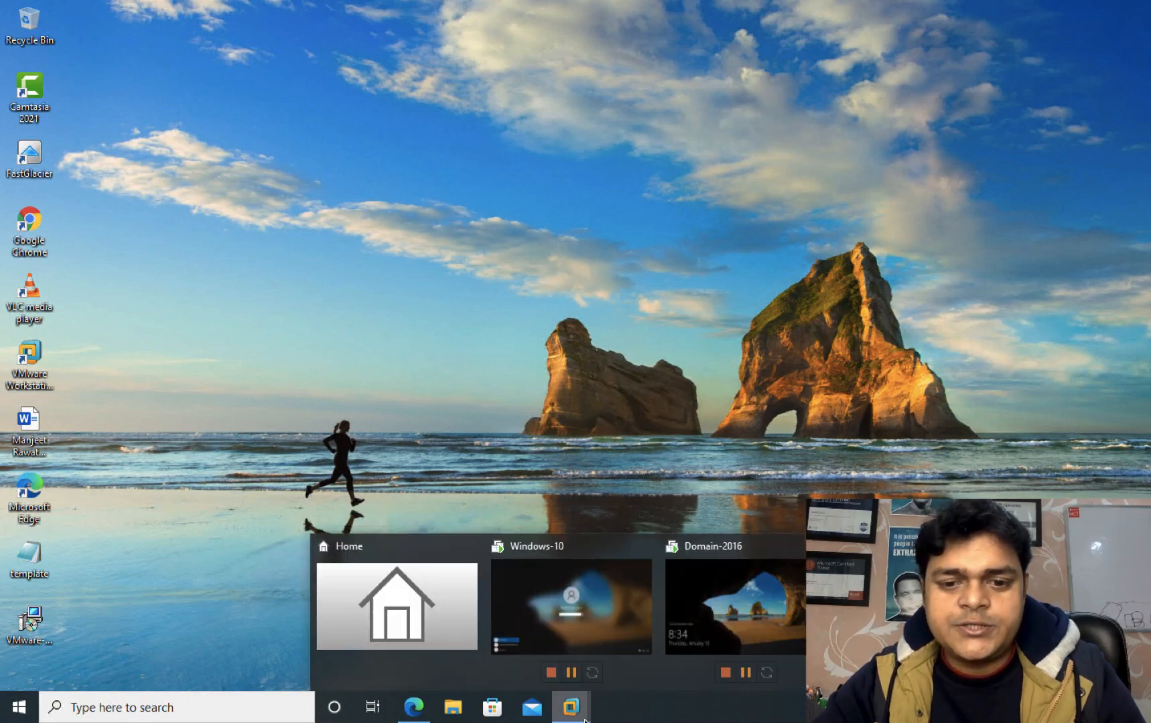
left_click(539, 615)
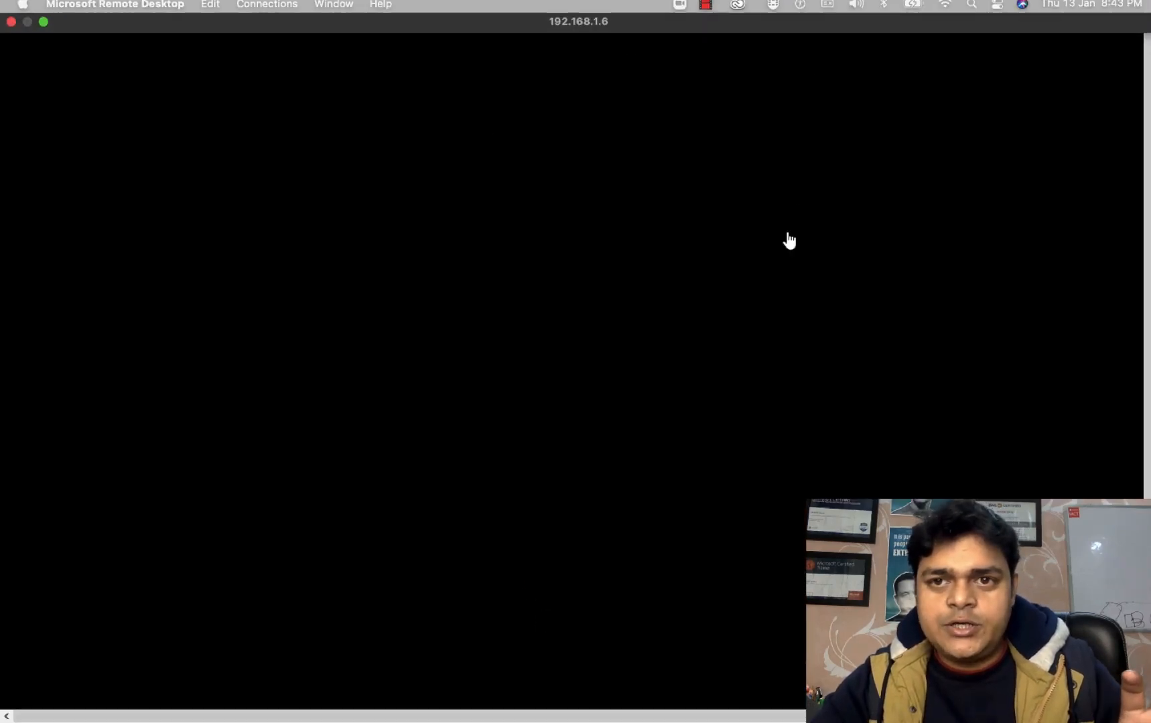
left_click(831, 14)
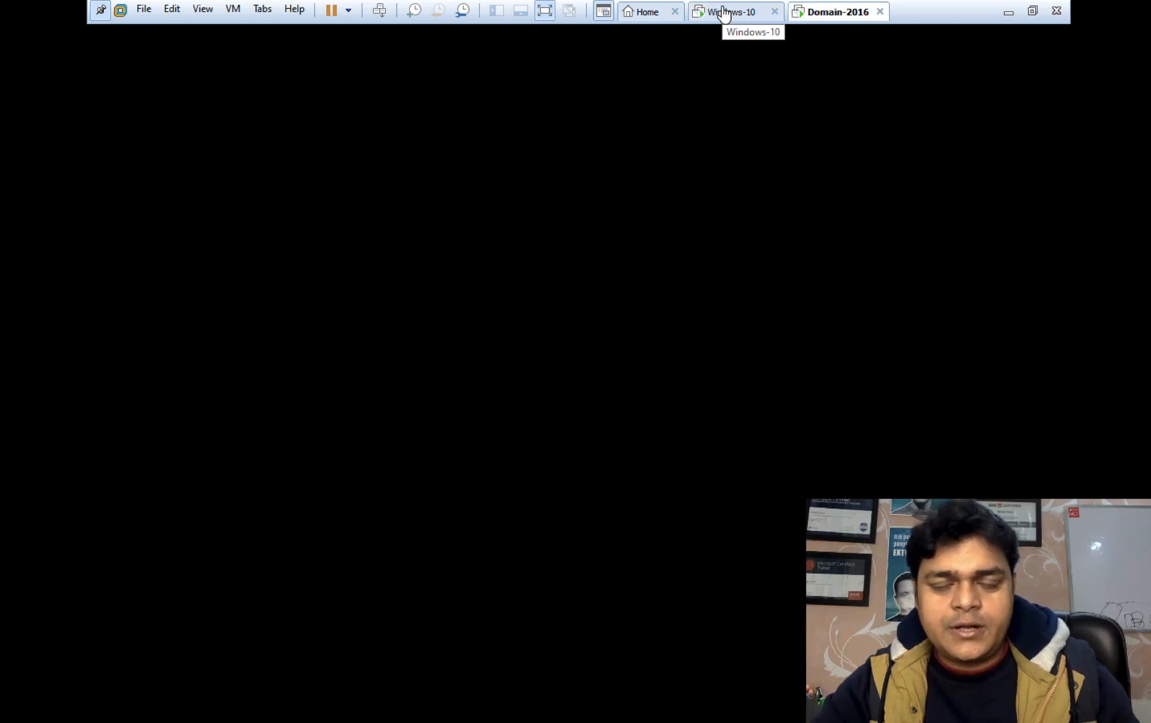
left_click(379, 11)
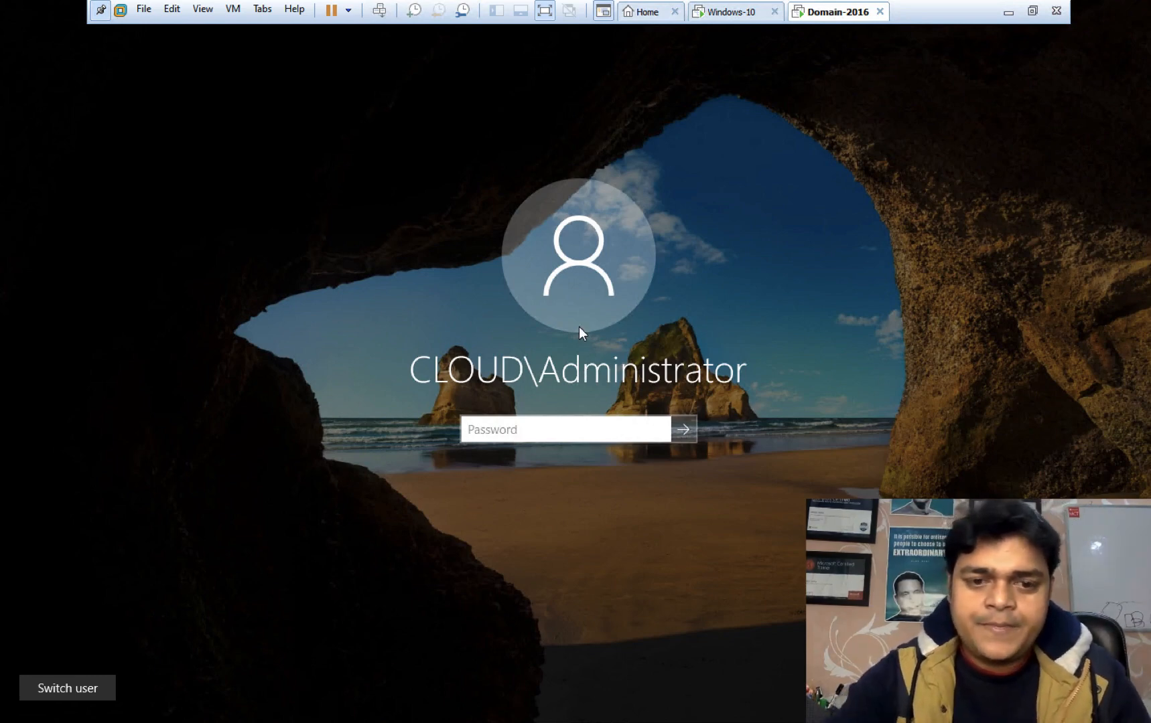
type("**********")
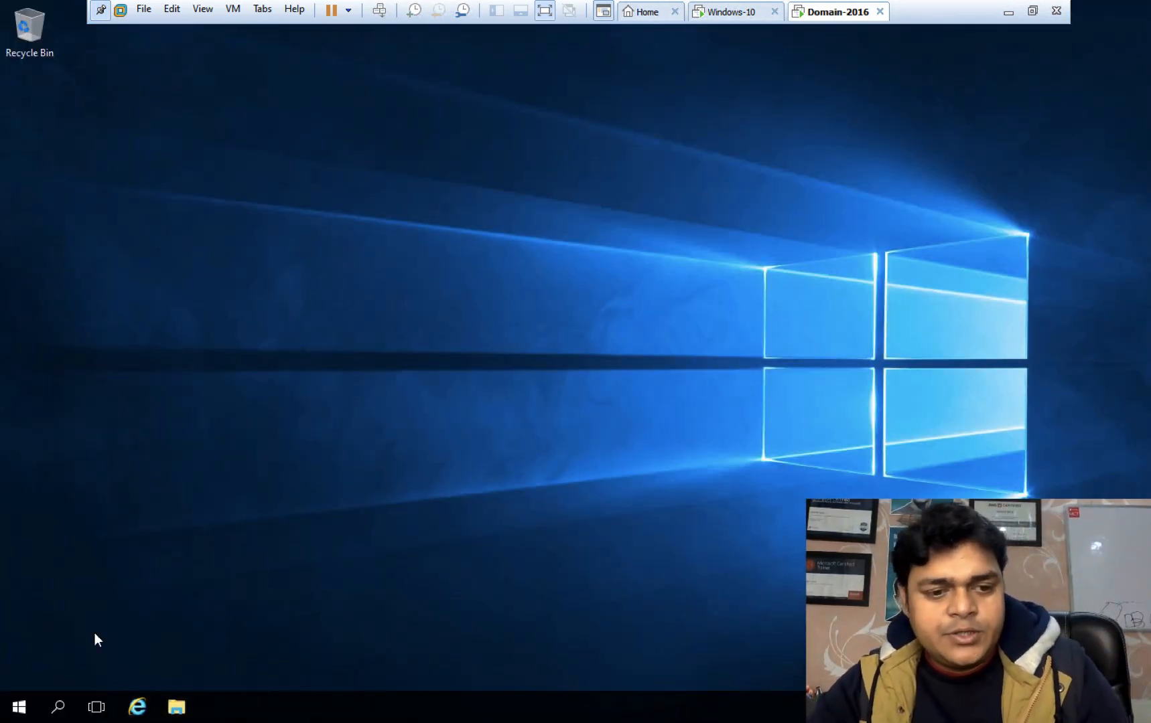
- Launch Active Directory Users and Computers from Server Manager and maximize its window, with Server Manager out of the way
left_click(19, 707)
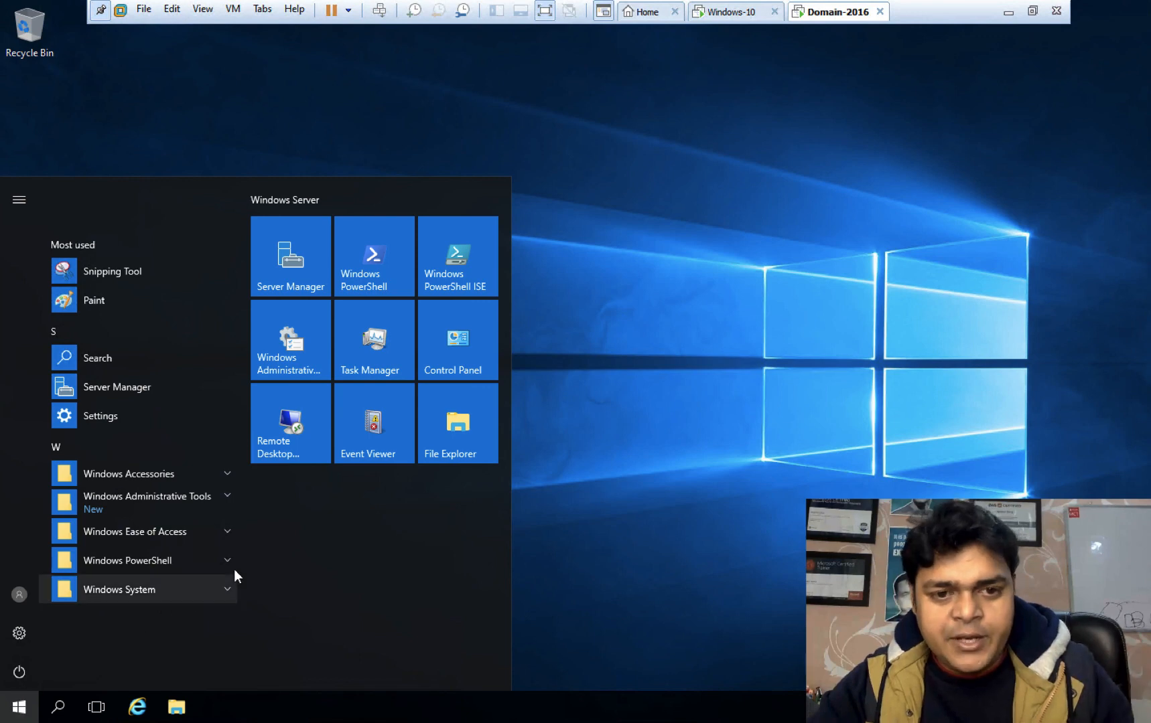
left_click(296, 271)
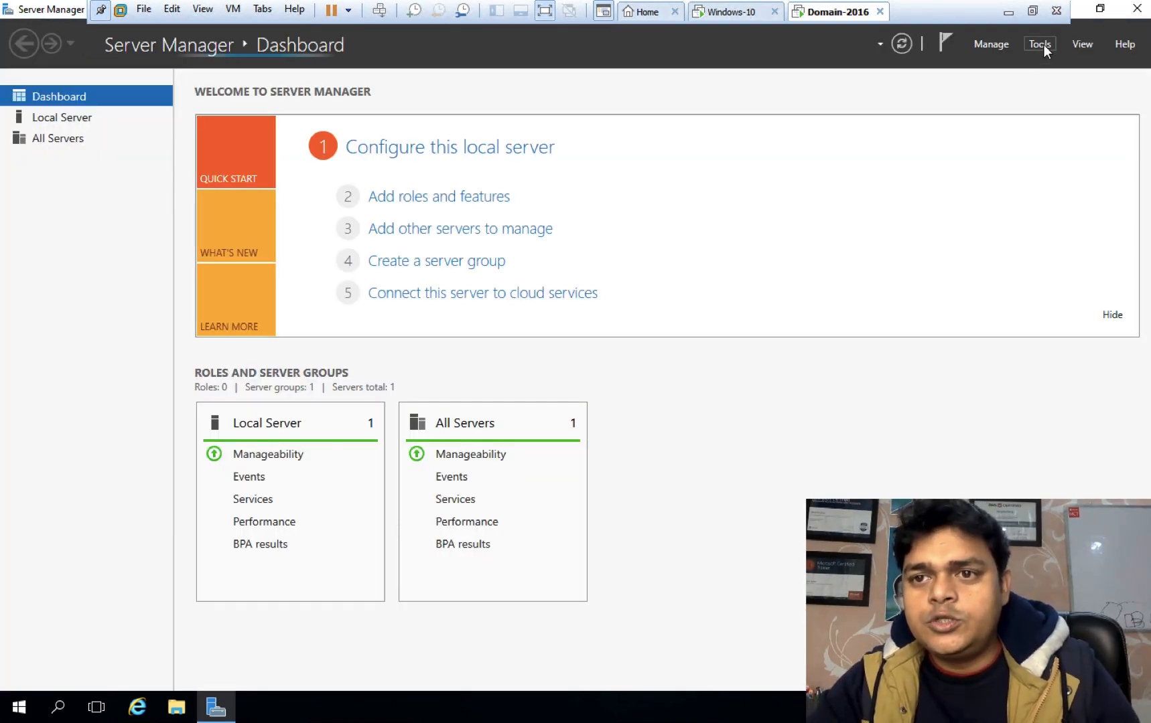
left_click(1043, 44)
left_click(1003, 145)
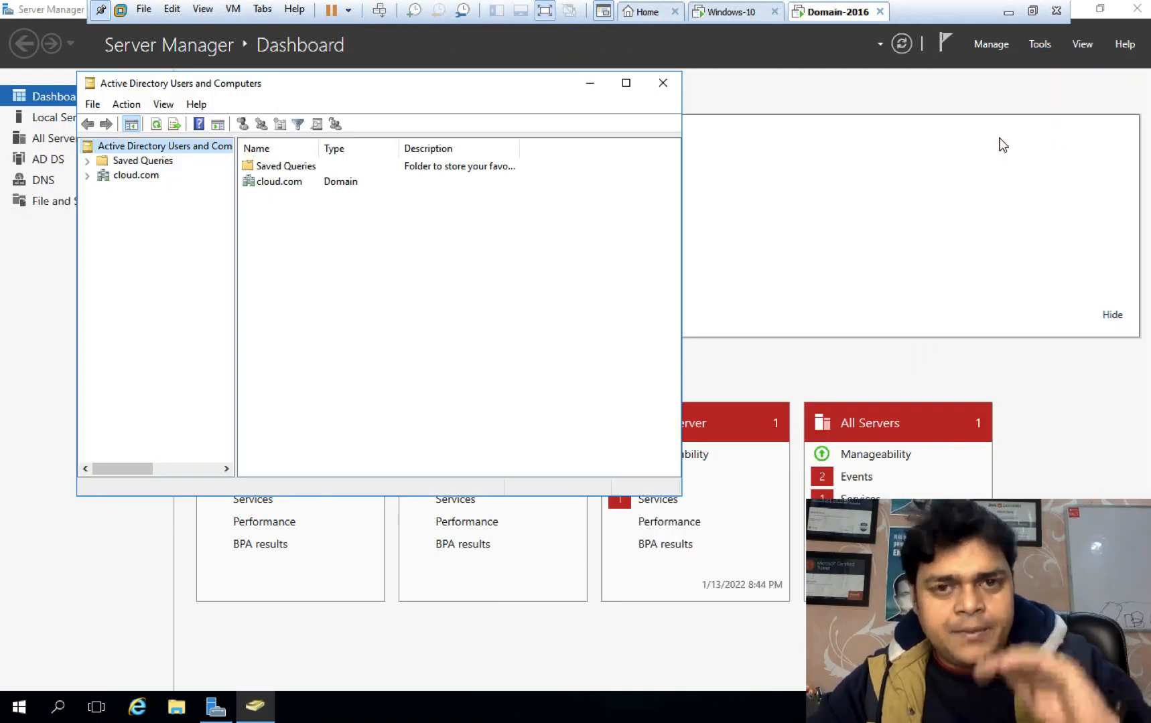
left_click(1100, 9)
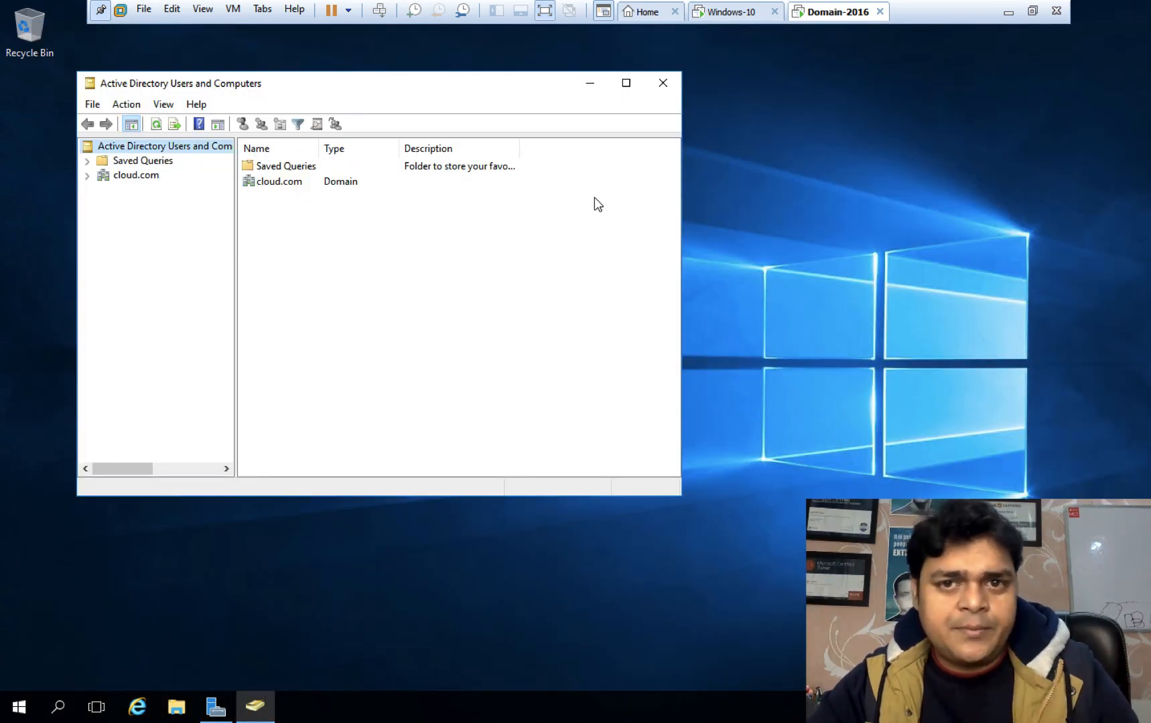
left_click(627, 83)
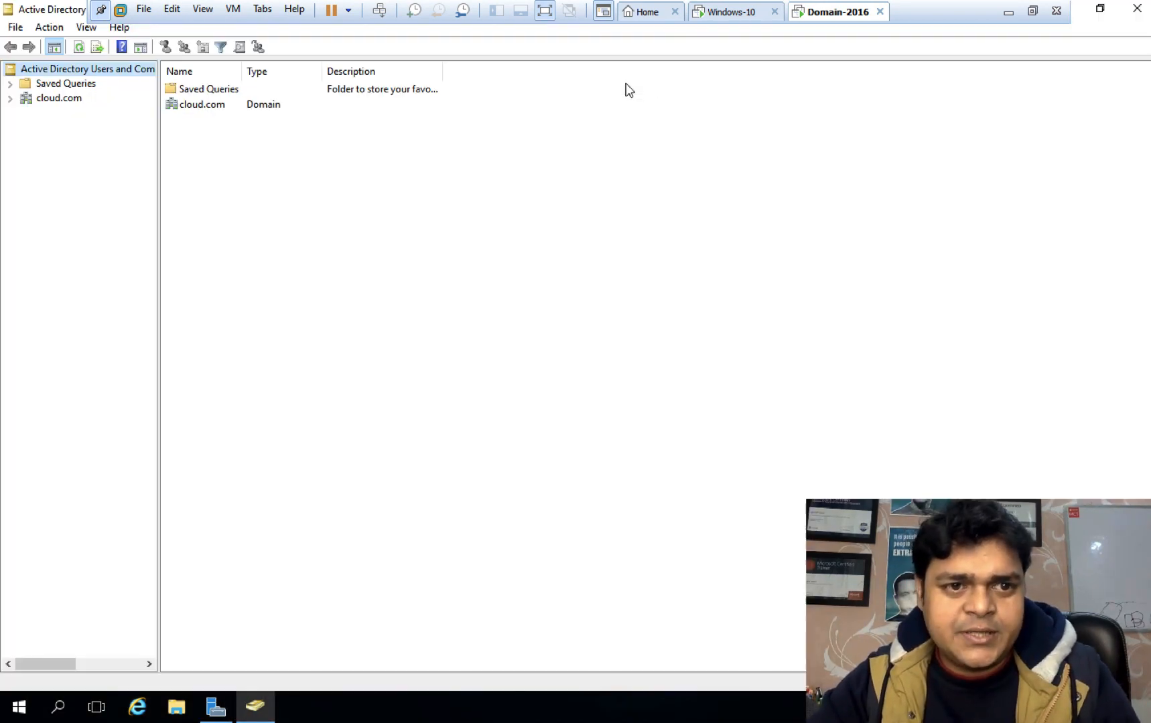
- Start a new user in the Users container of cloud.com with first name and logon name "aws"
left_click(9, 97)
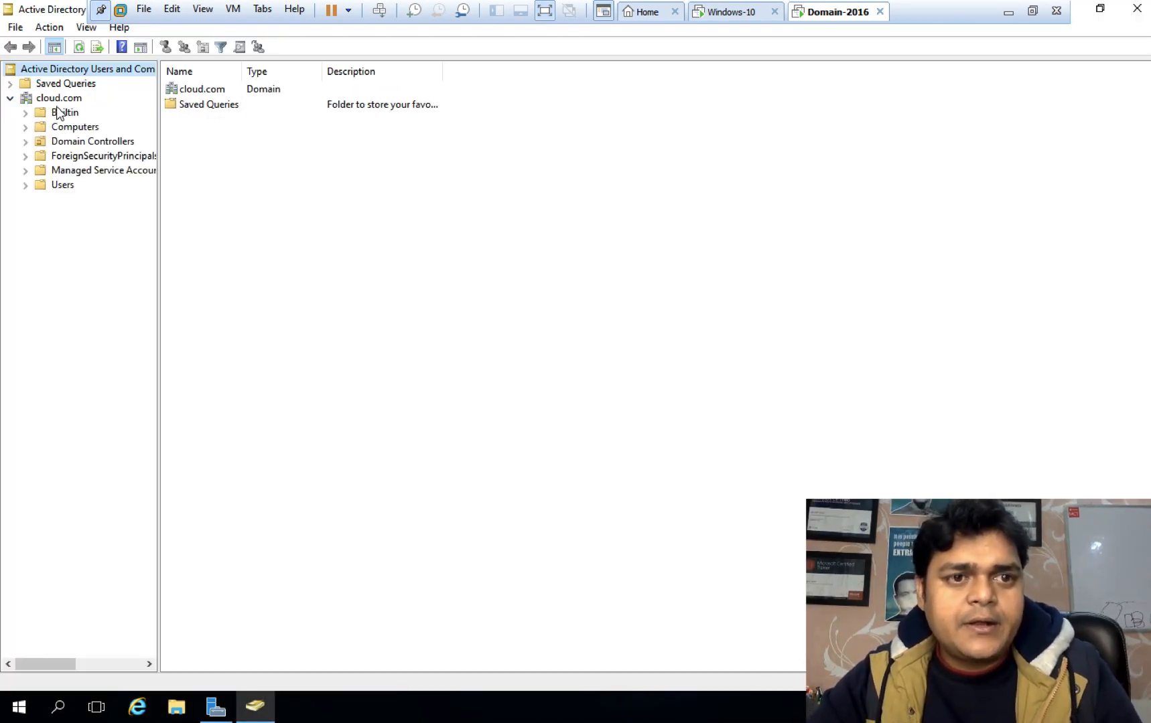
left_click(63, 185)
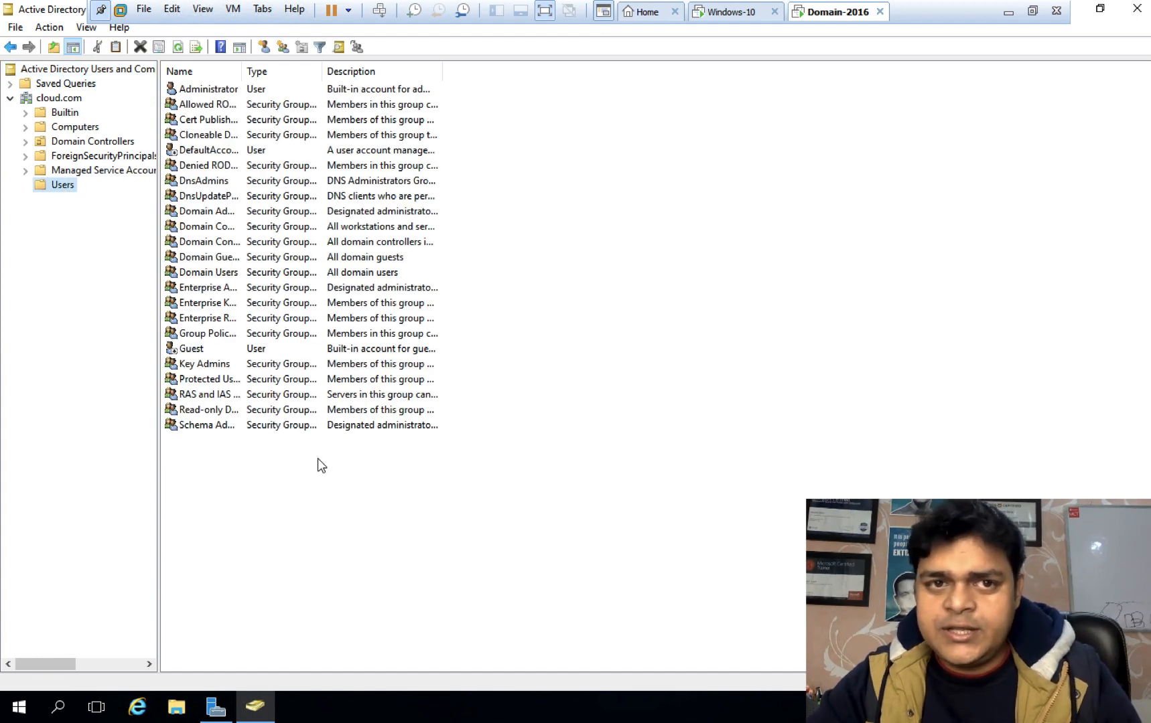
left_click(264, 46)
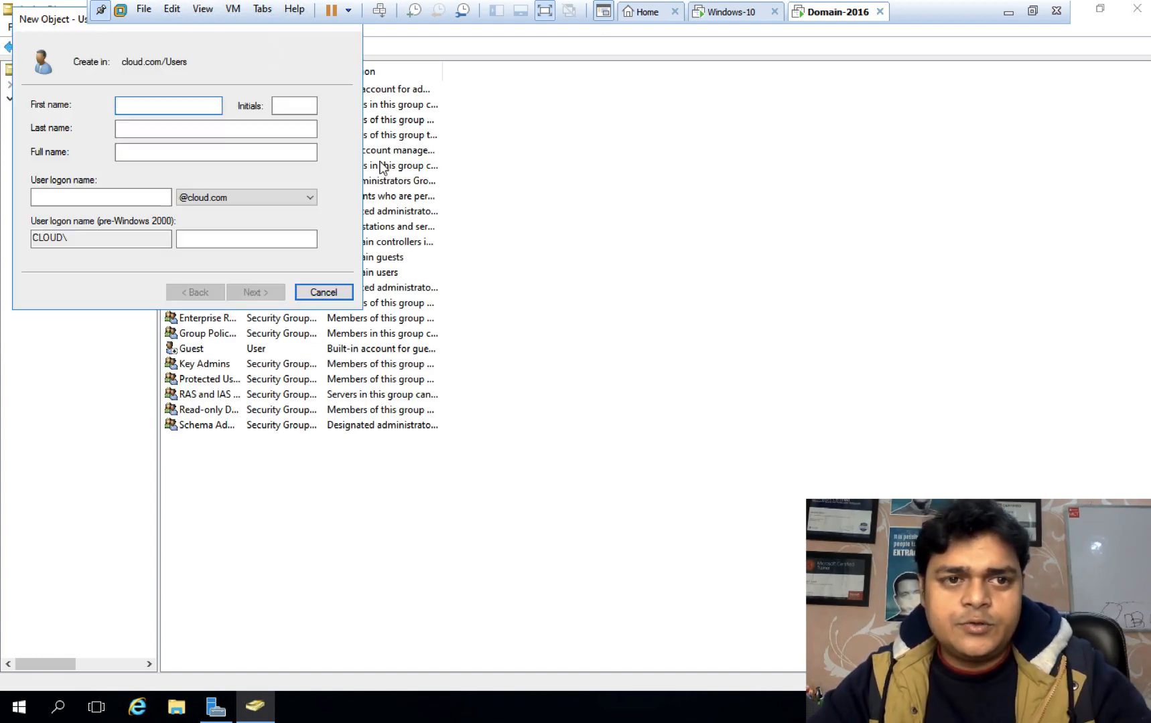
type("aws")
left_click(91, 198)
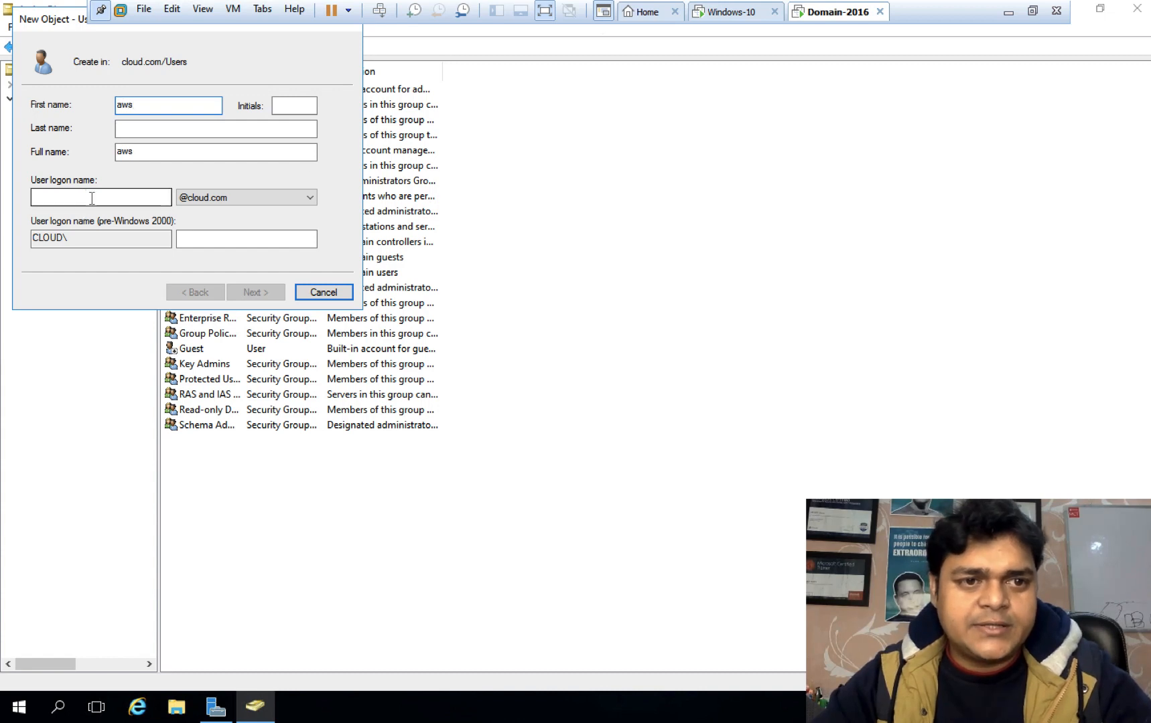
type("aws")
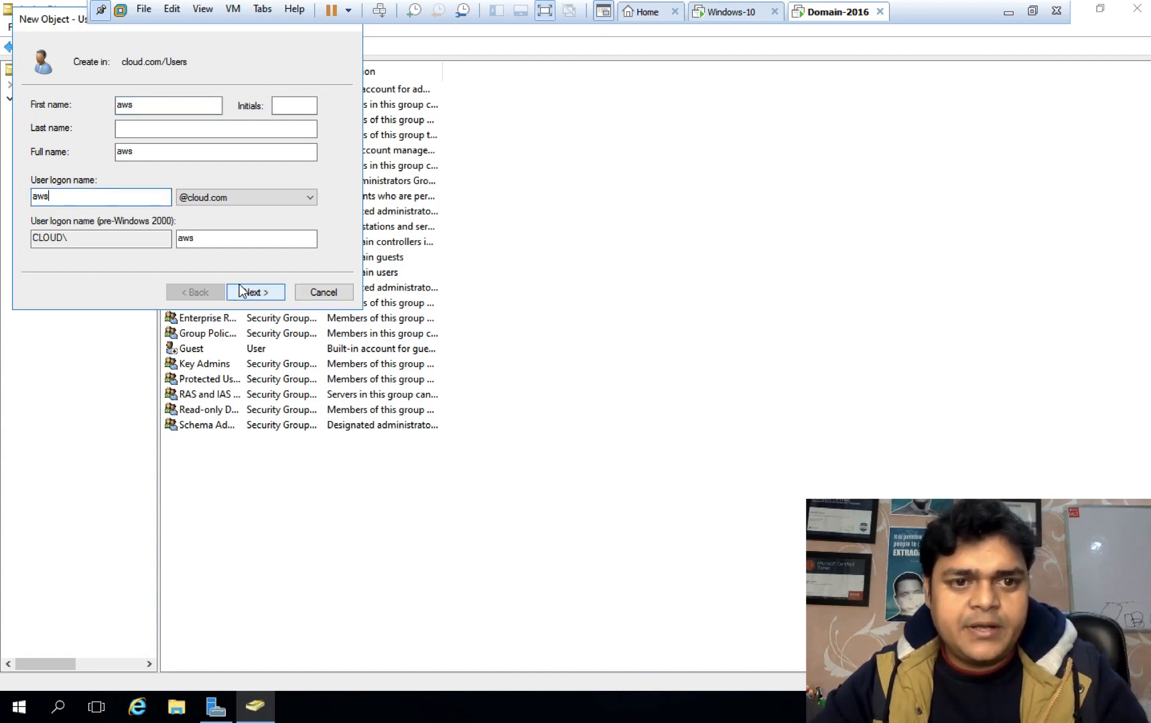
left_click(240, 291)
- Enter and confirm the aws user's password, require no change at next logon, set it never to expire, and create the account
left_click(36, 157)
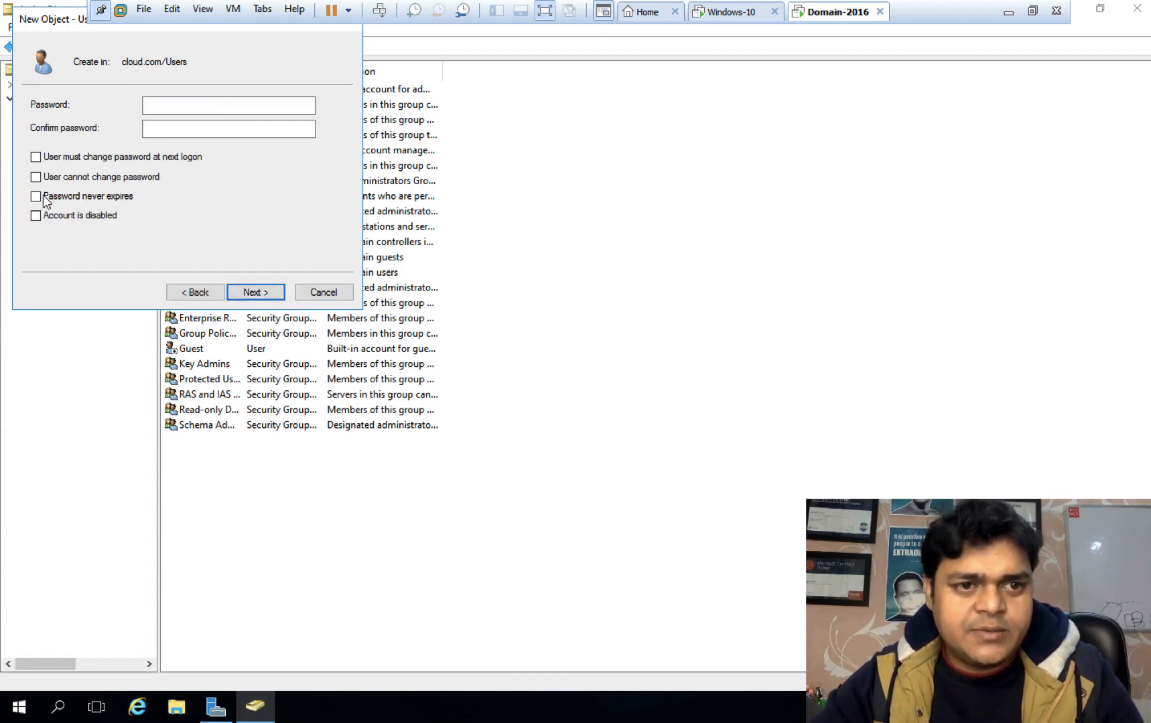
left_click(36, 196)
left_click(159, 106)
type("P")
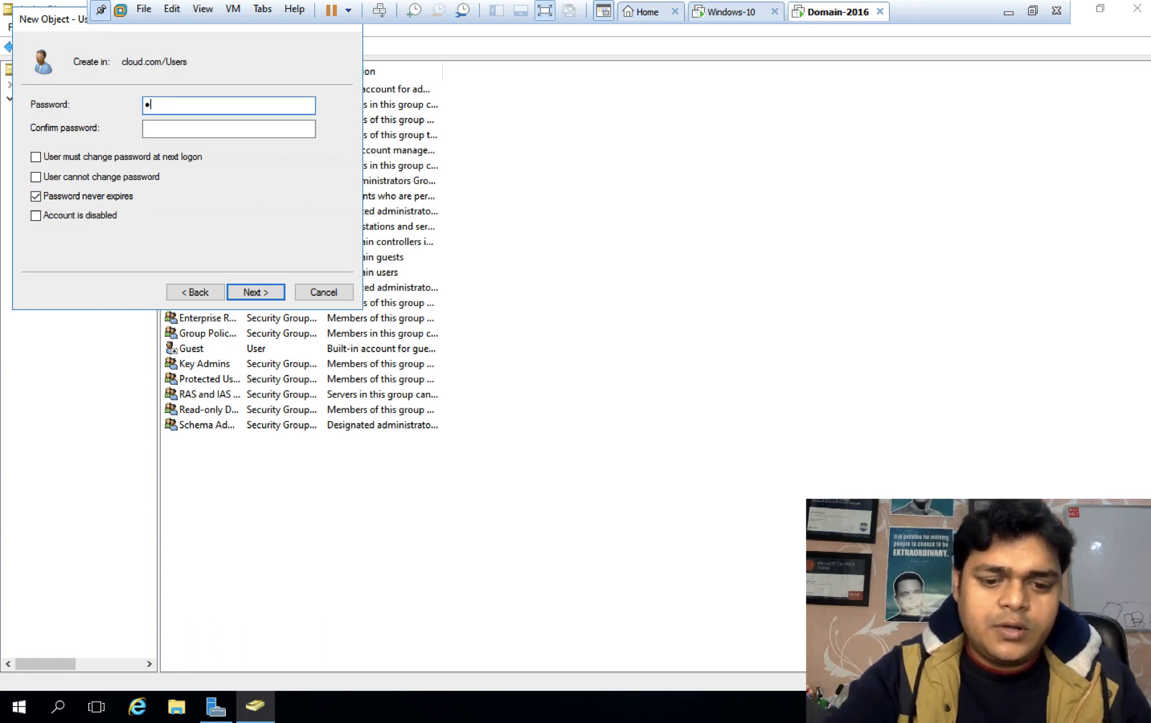
type("•••")
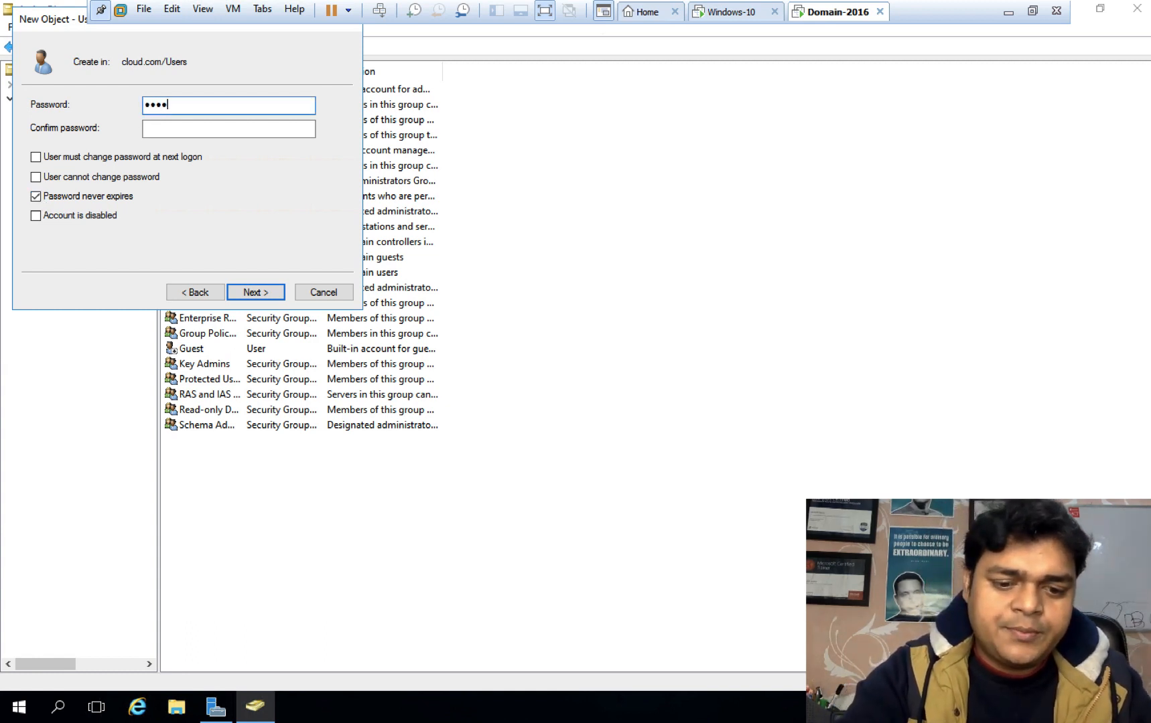
type("•••••")
key("Tab")
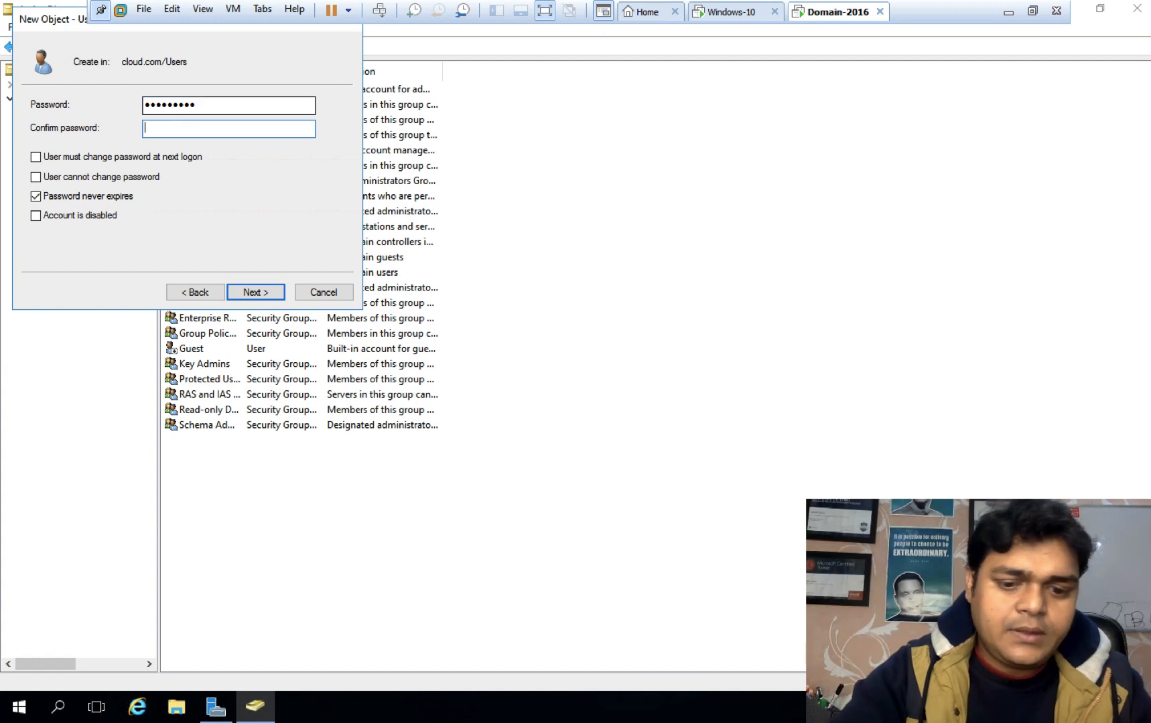
type("•••••••••")
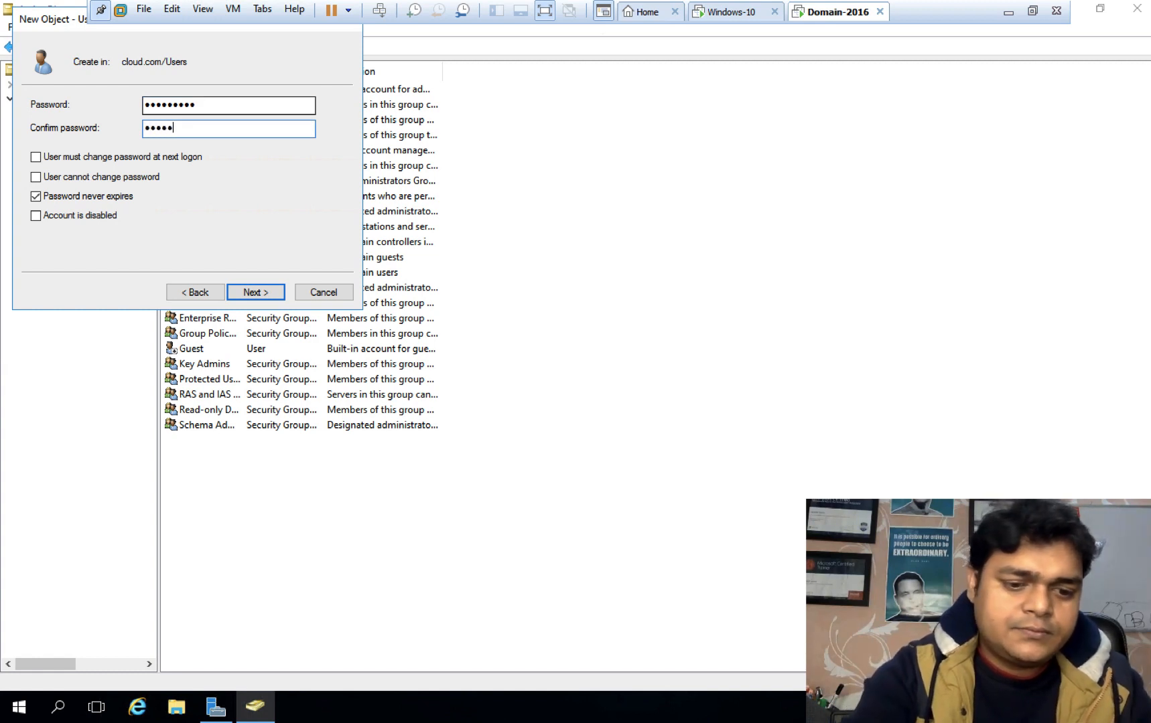
left_click(265, 293)
left_click(265, 293)
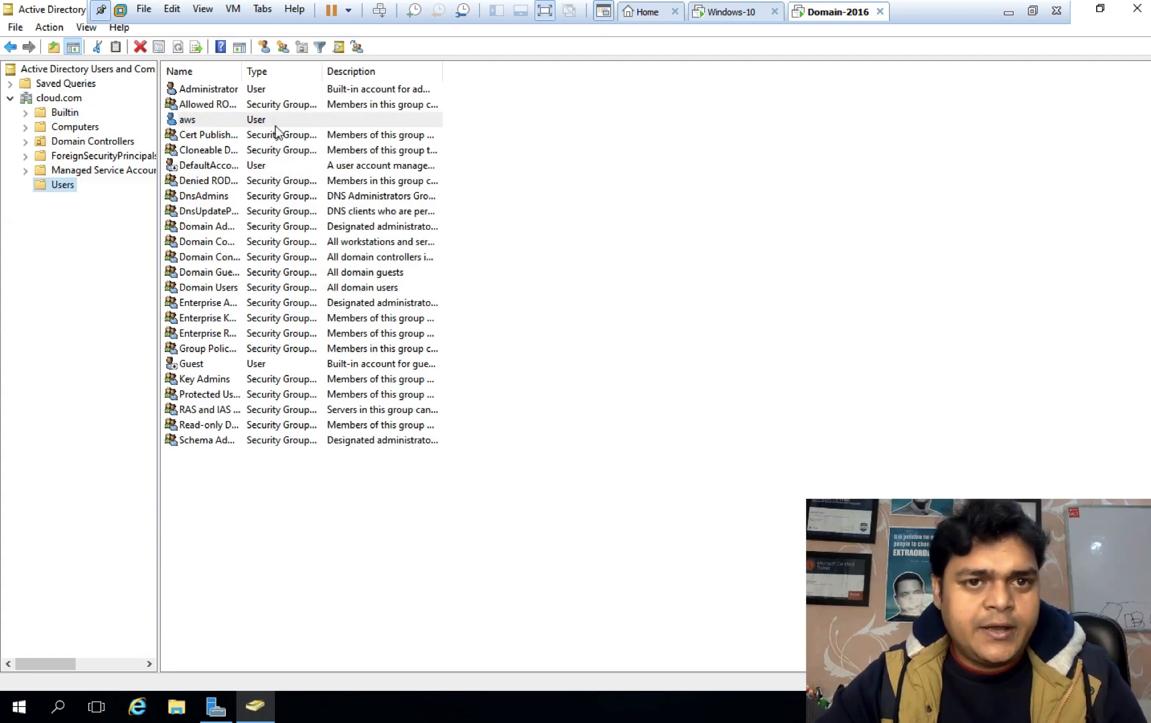
- Start another new user in the Users container with first name and logon name "gcp"
left_click(266, 46)
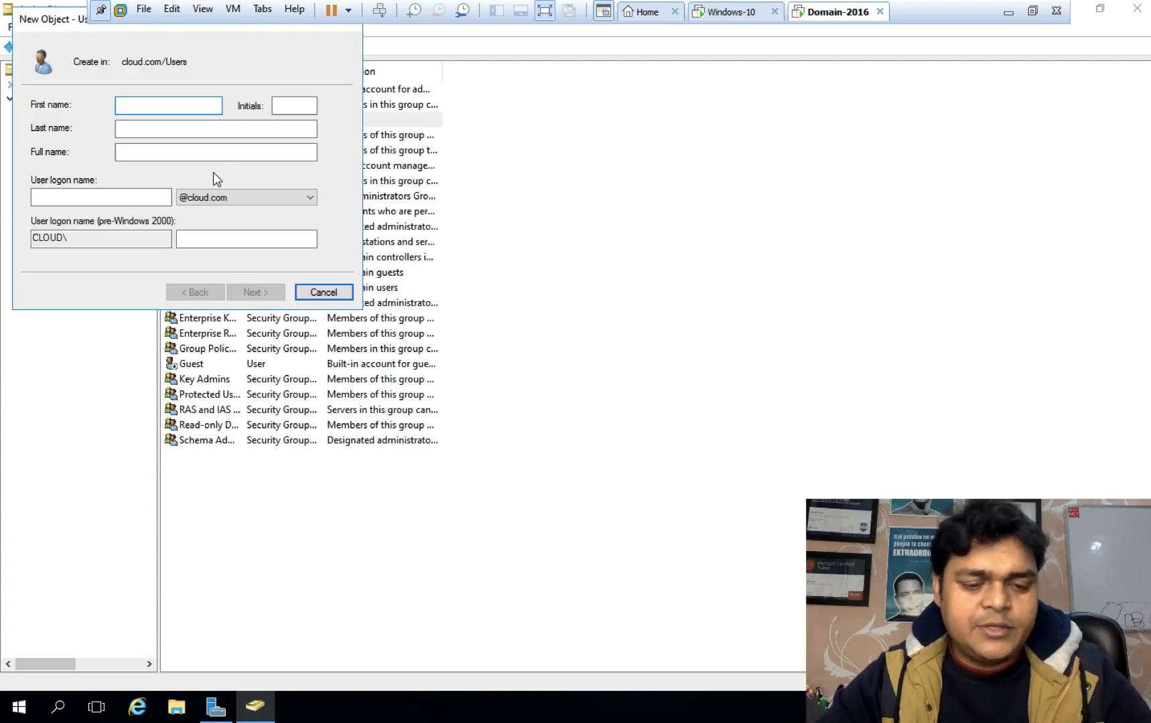
type("gcp")
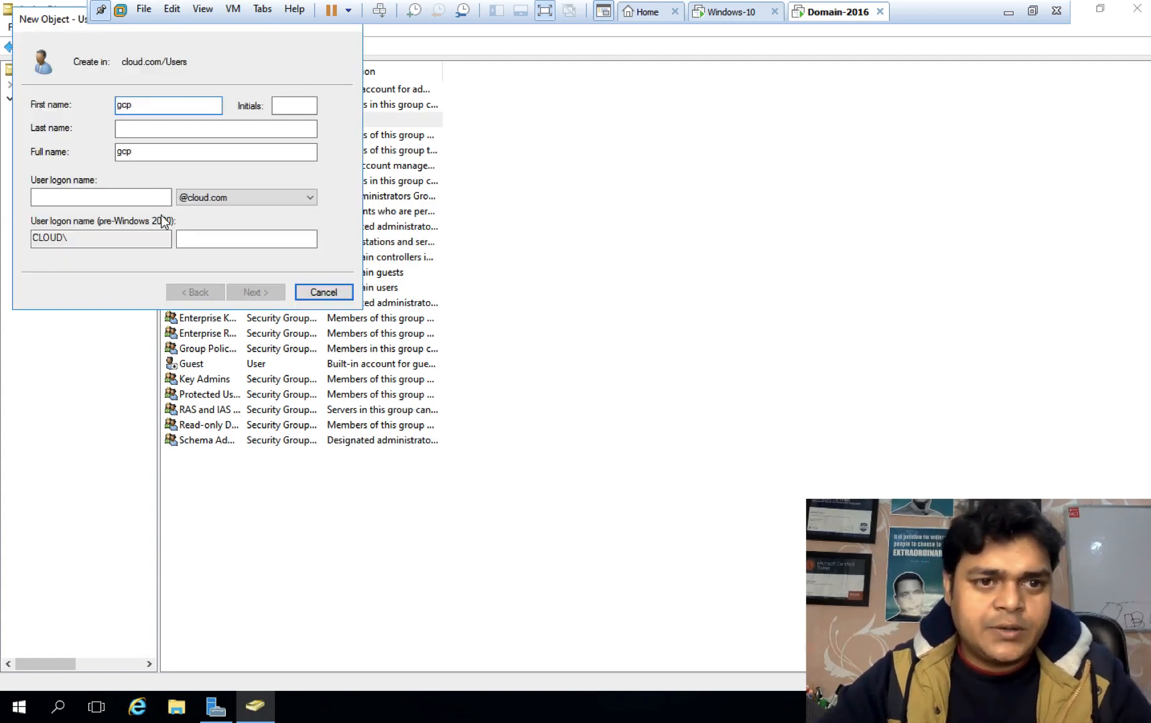
left_click(154, 197)
type("gcp")
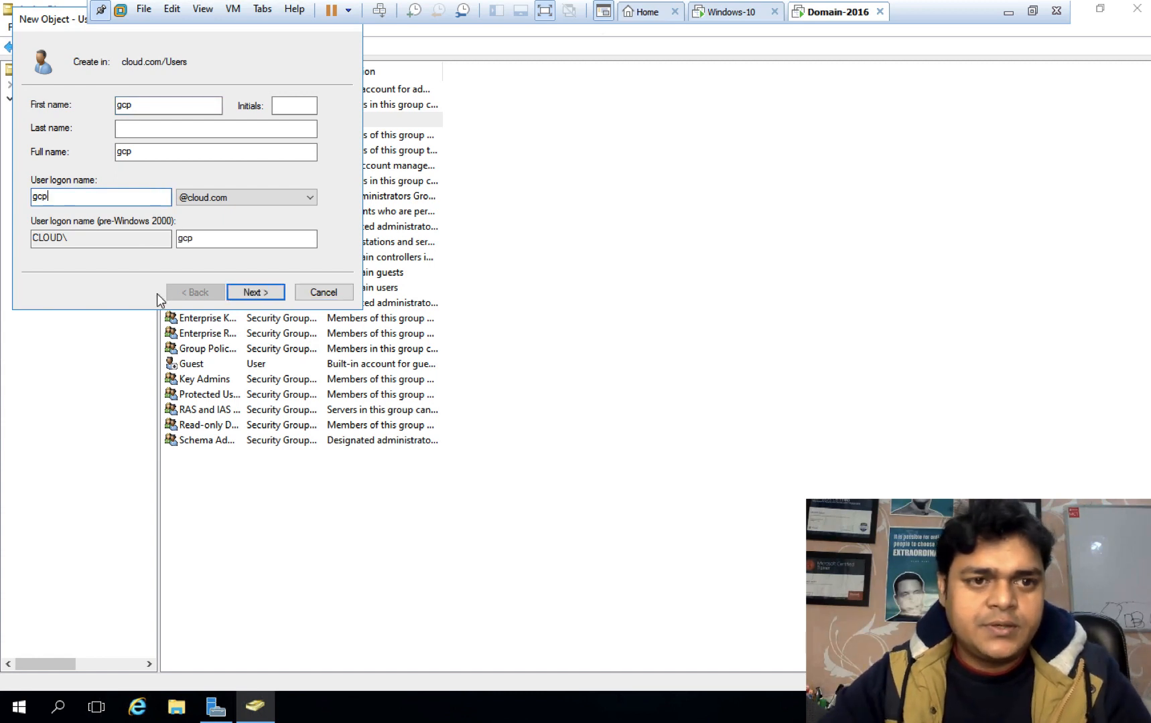
left_click(243, 292)
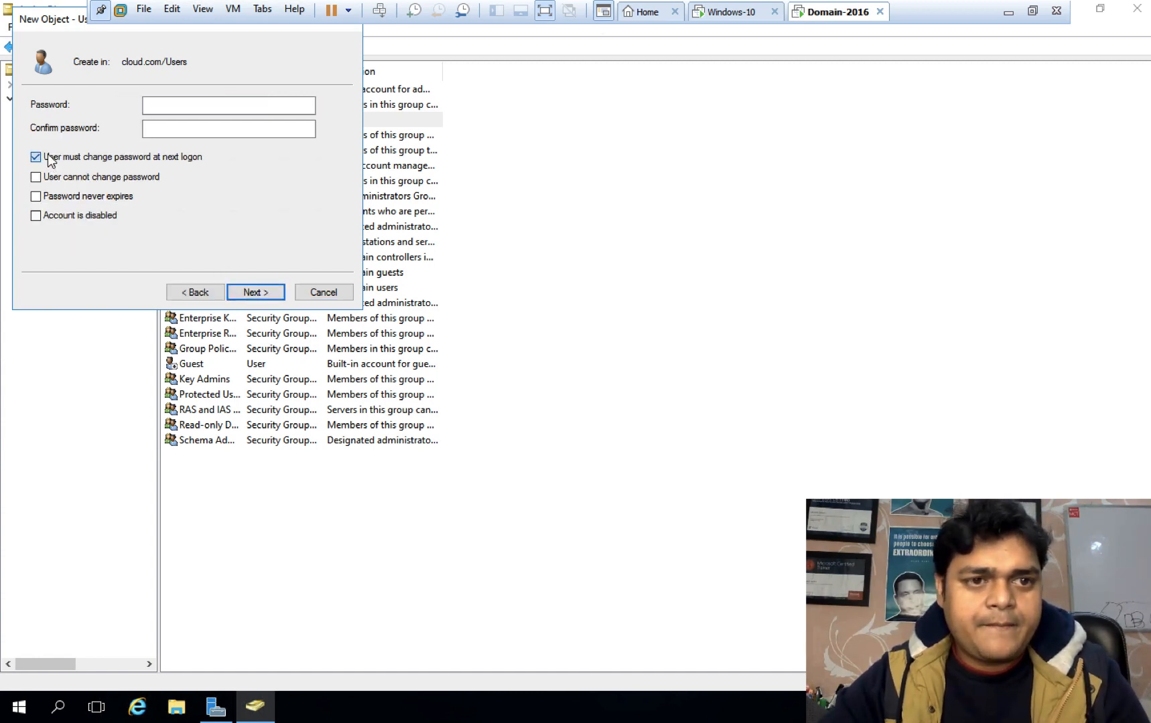
- Enter and confirm the gcp user's password, require no change at next logon, set it never to expire, and create the account
left_click(47, 196)
left_click(172, 107)
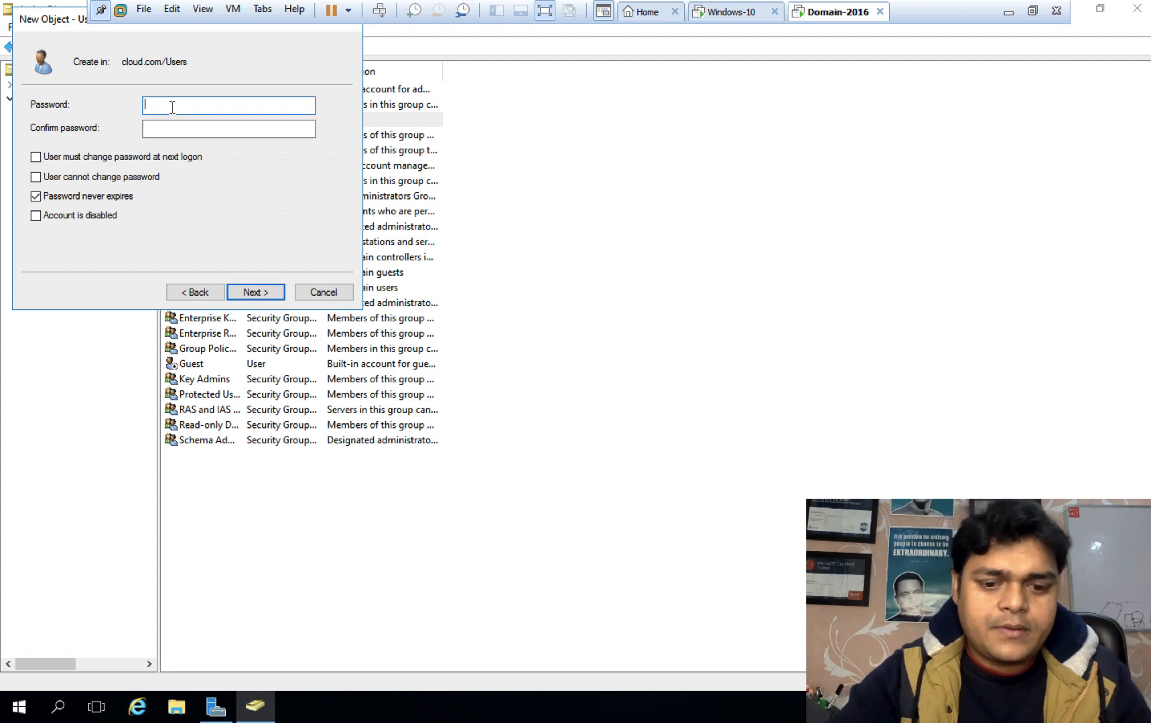
type("•••••••••")
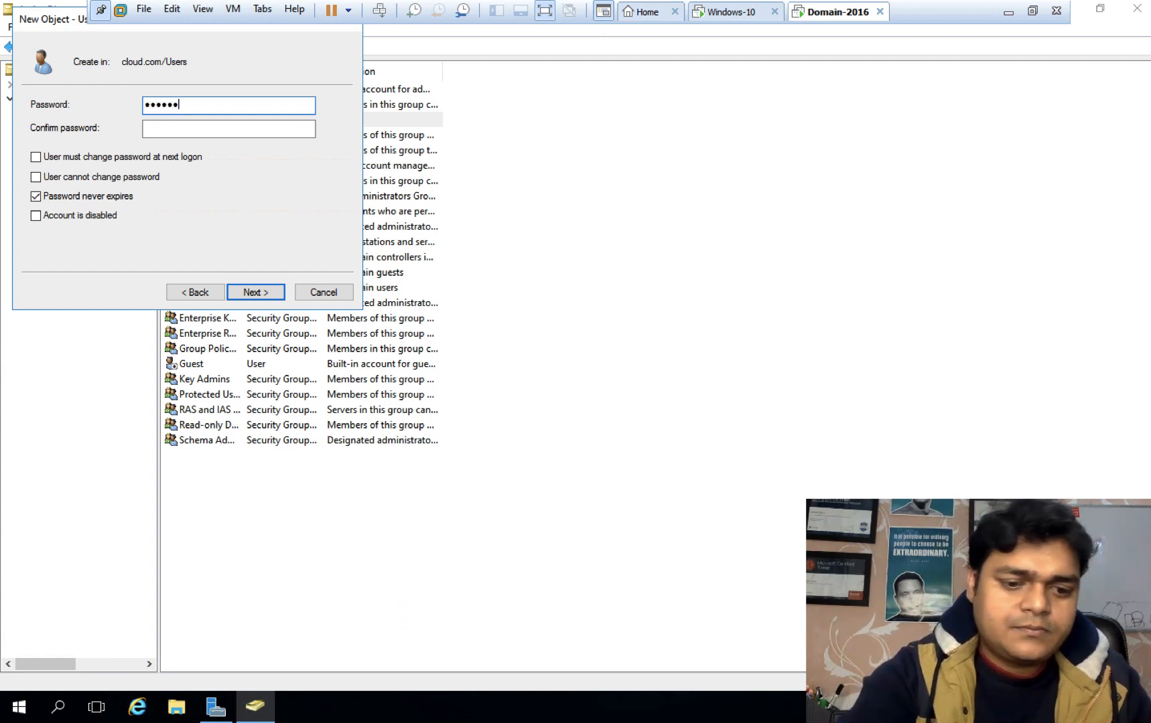
key("Tab")
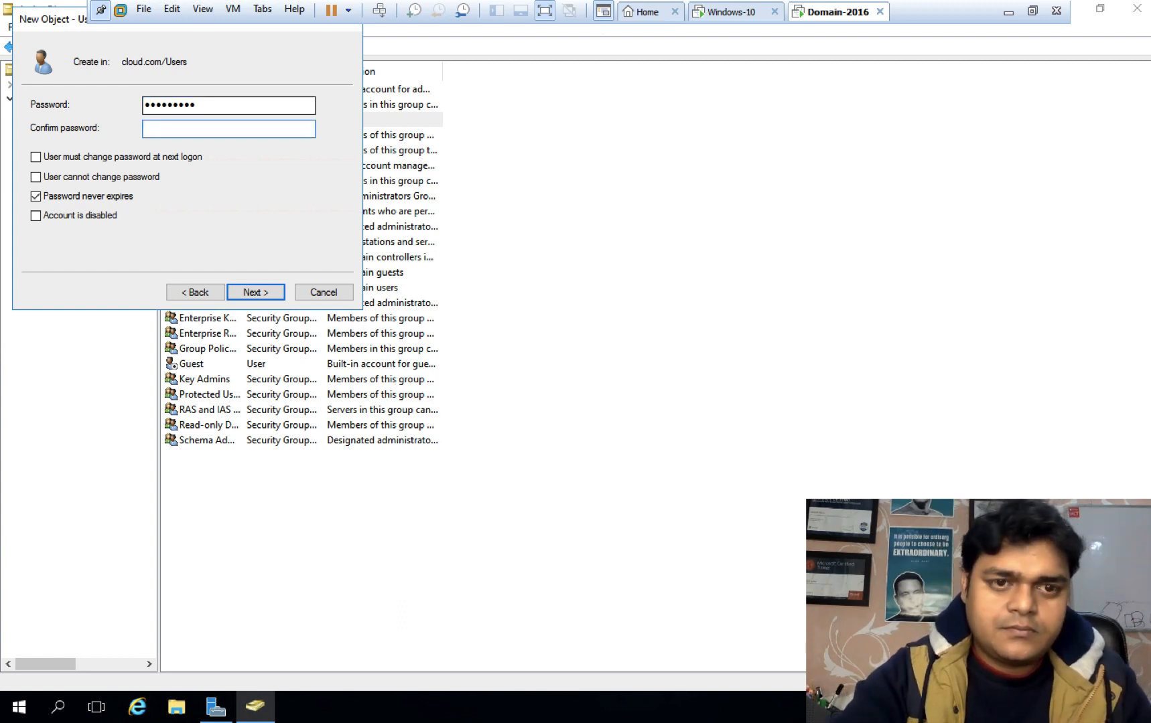
type("•••••")
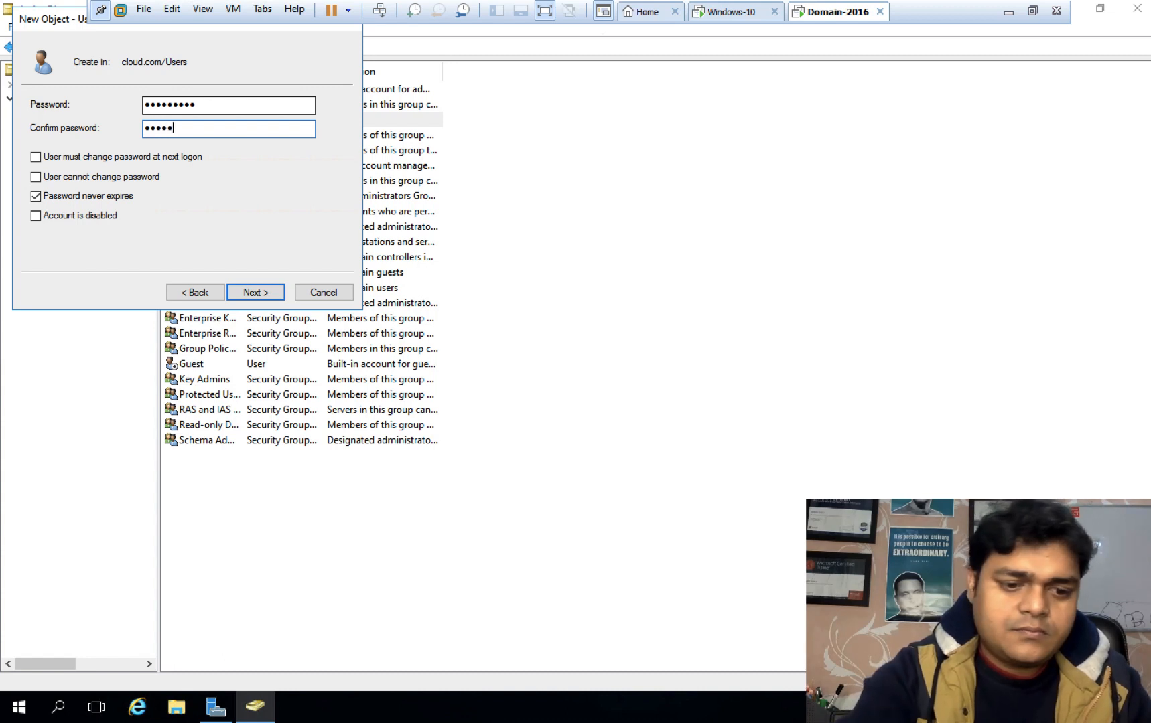
type("••••")
left_click(258, 293)
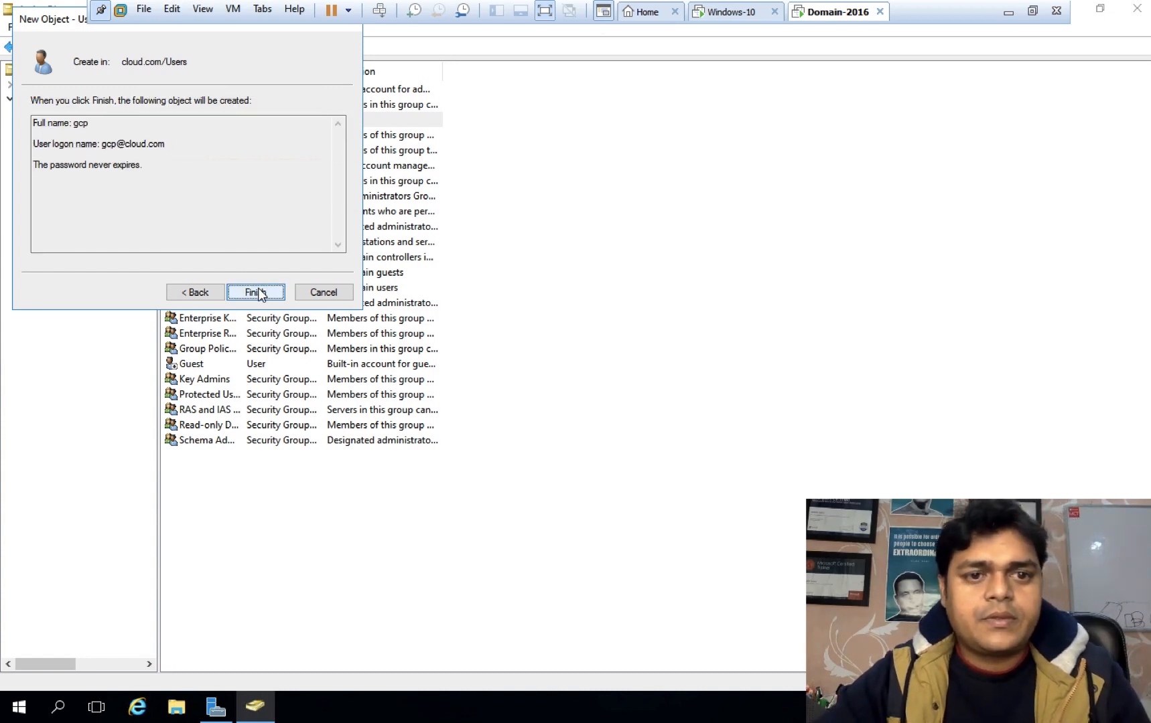
left_click(258, 293)
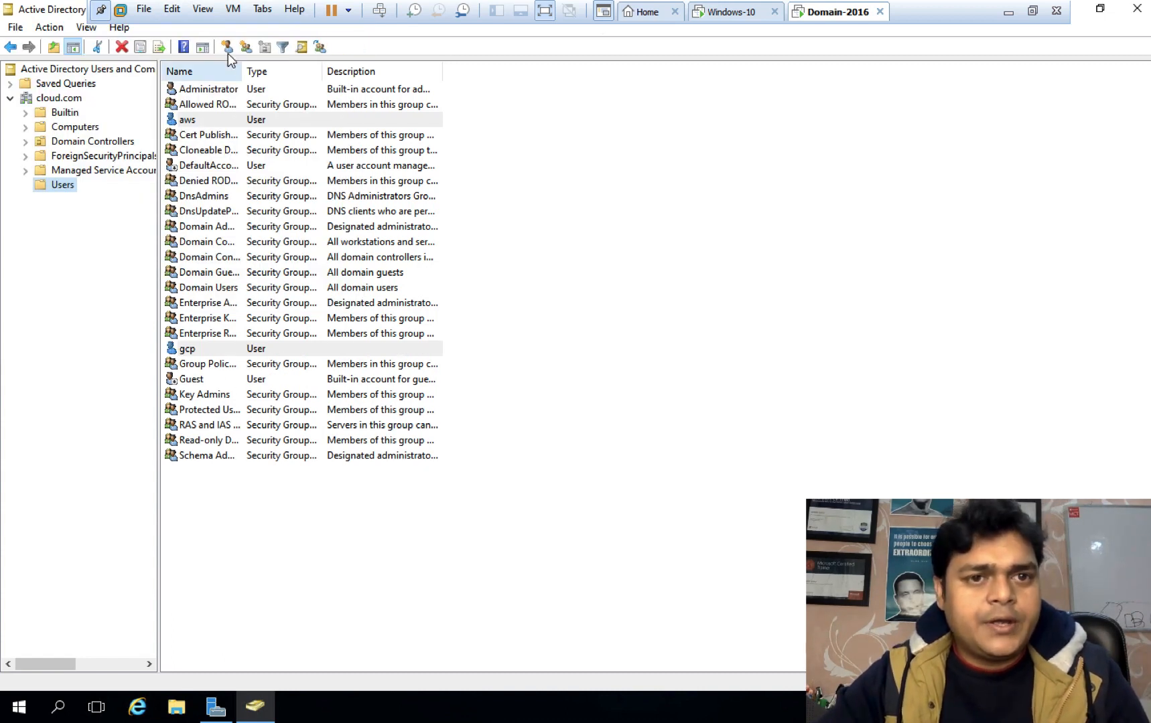
- Start a new user in the Users container of cloud.com with first name and logon name "azure"
left_click(227, 48)
type("az")
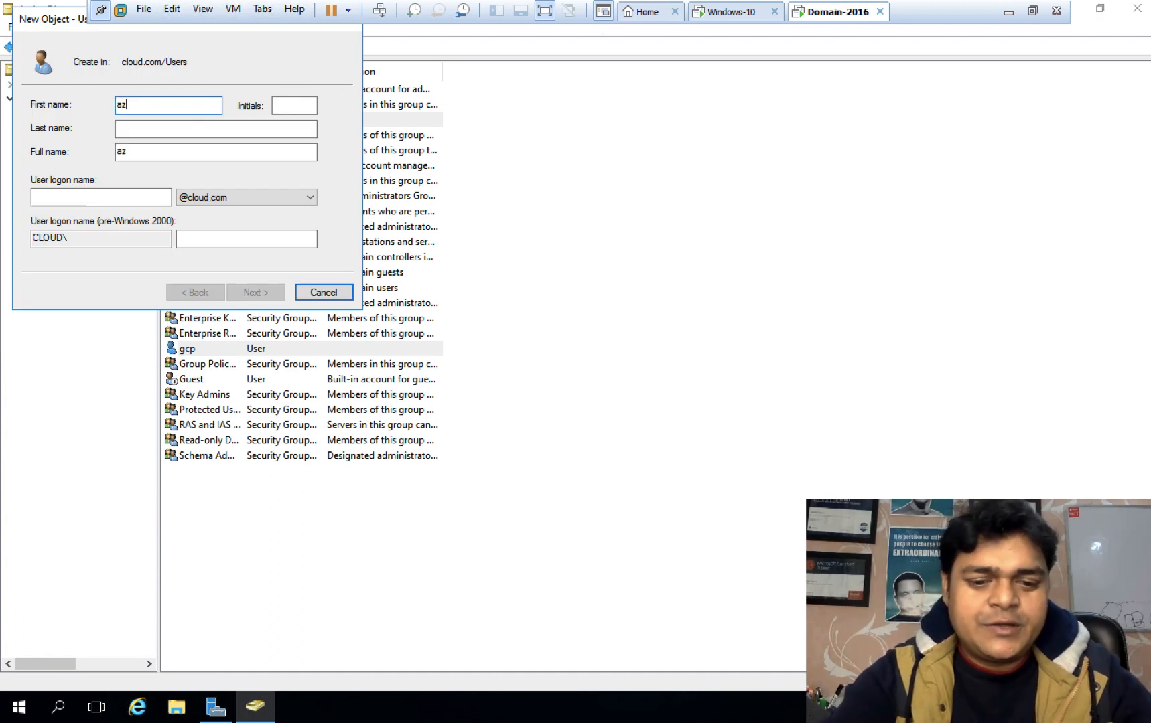
type("ure")
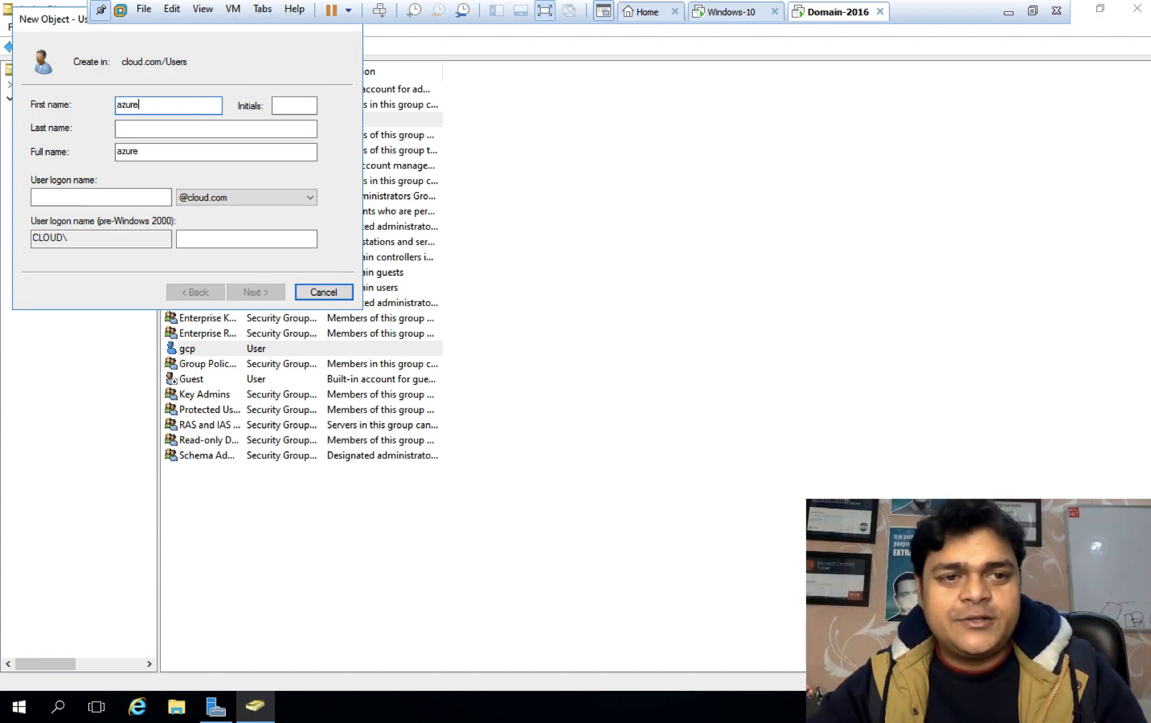
left_click(117, 198)
type("azure")
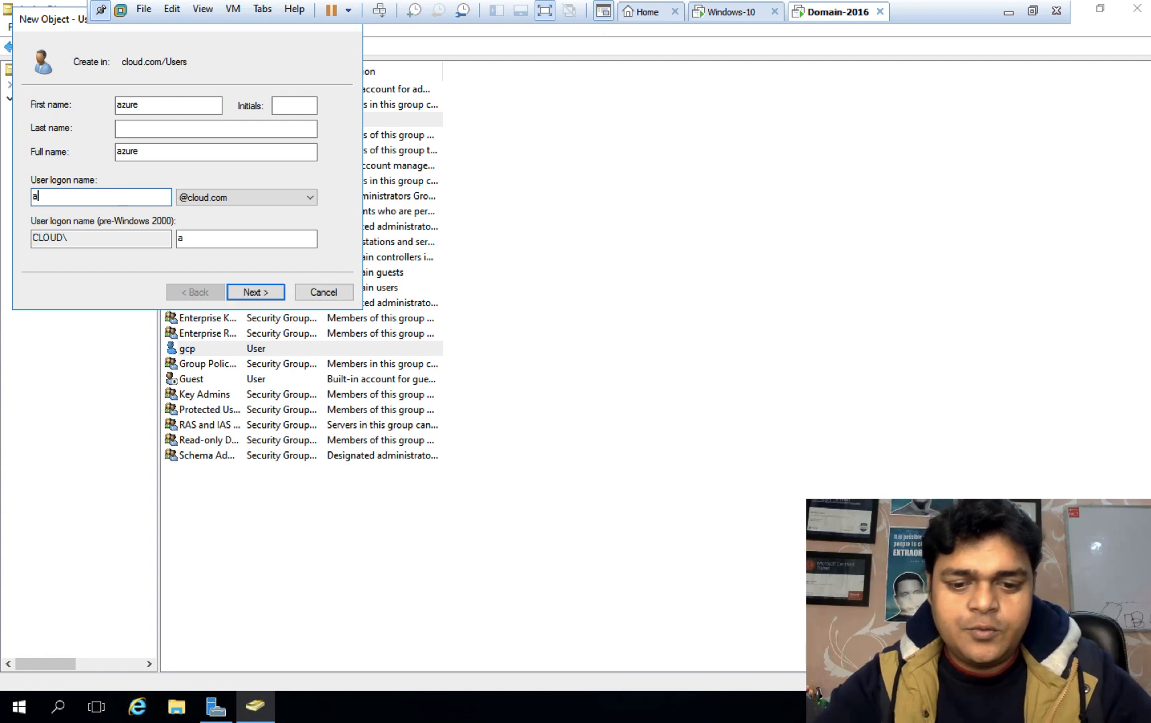
left_click(246, 293)
- Enter and confirm the azure user's password, require no change at next logon, set it never to expire, and create the account
left_click(44, 160)
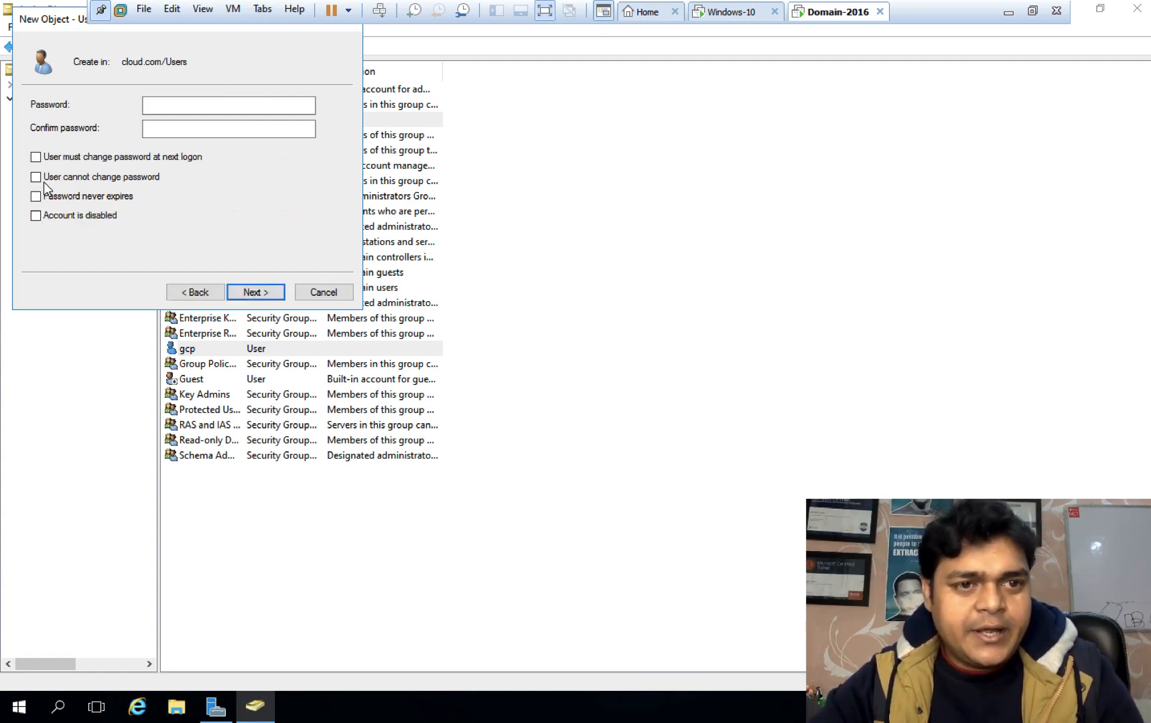
left_click(42, 182)
left_click(43, 181)
left_click(41, 197)
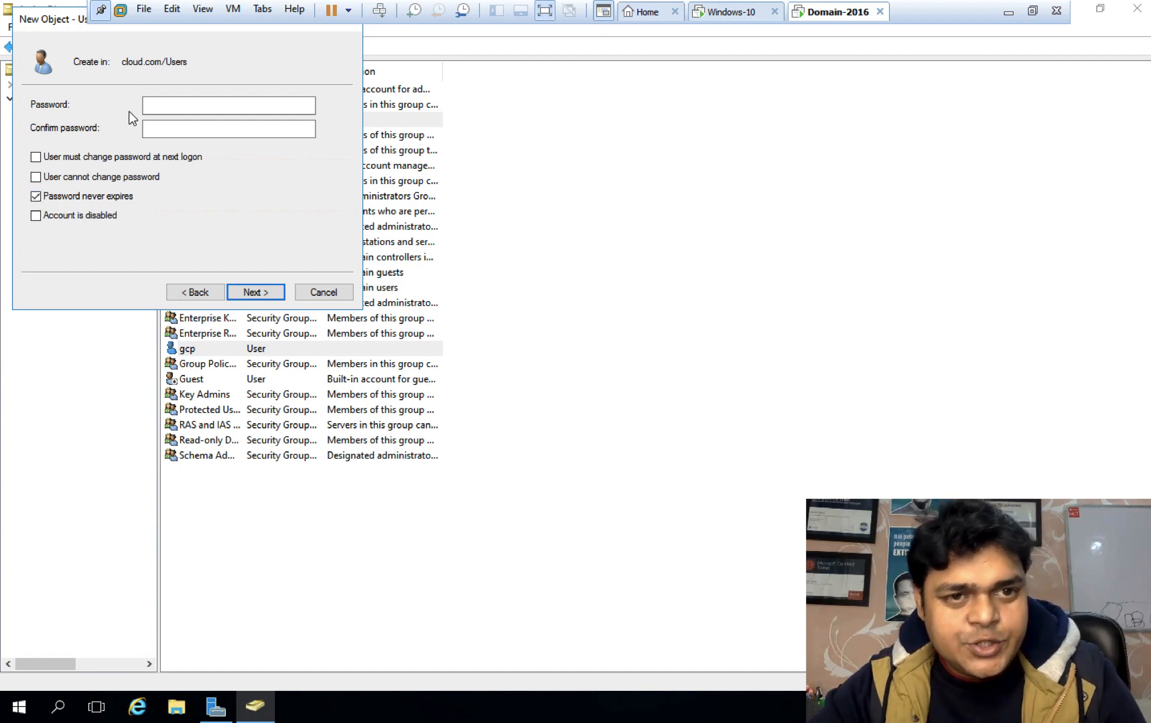
left_click(157, 104)
type("•••")
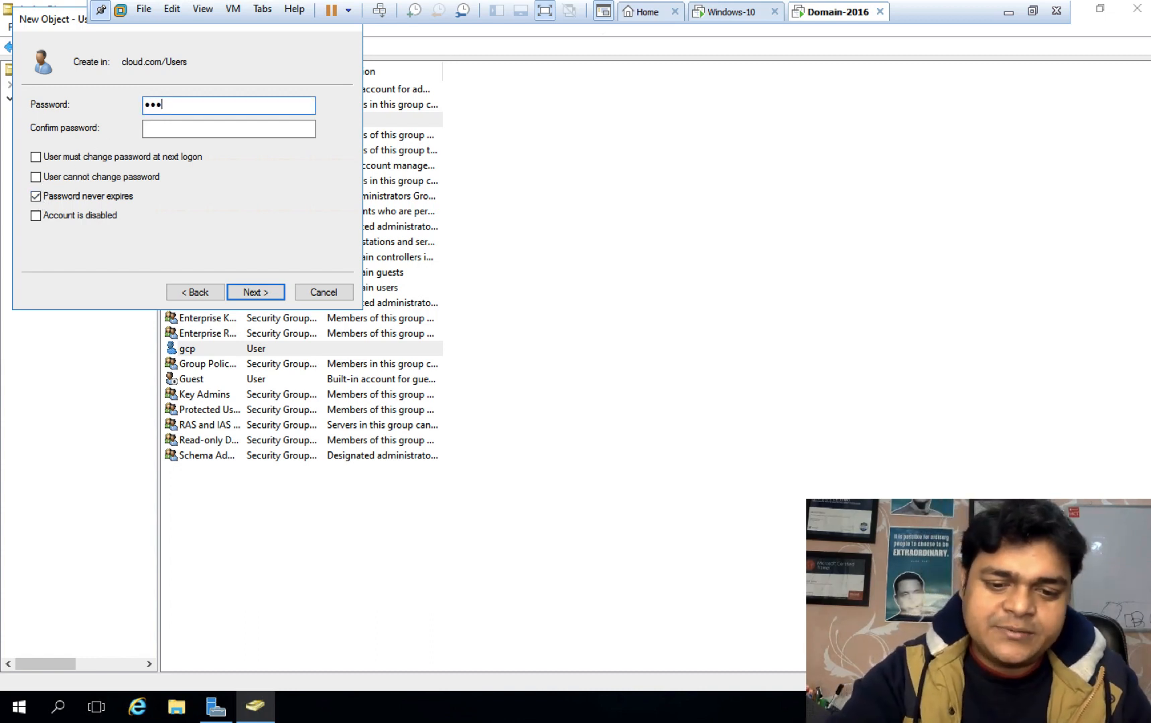
type("••••••")
key("Tab")
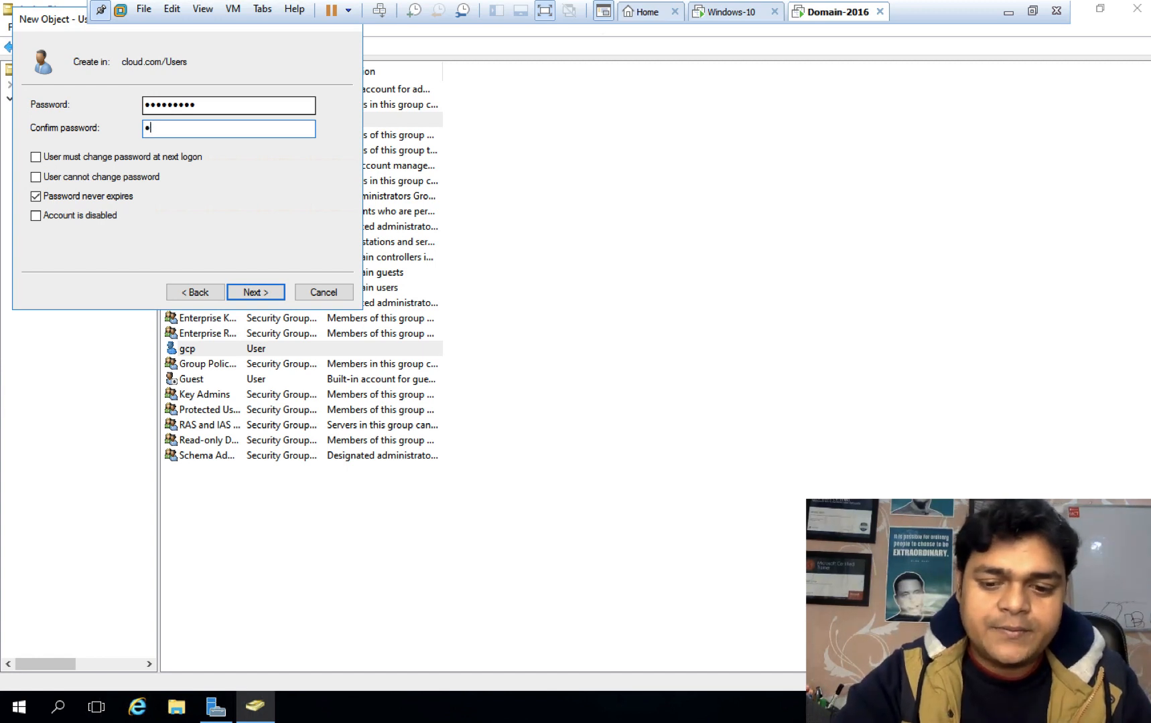
type("•••••••••")
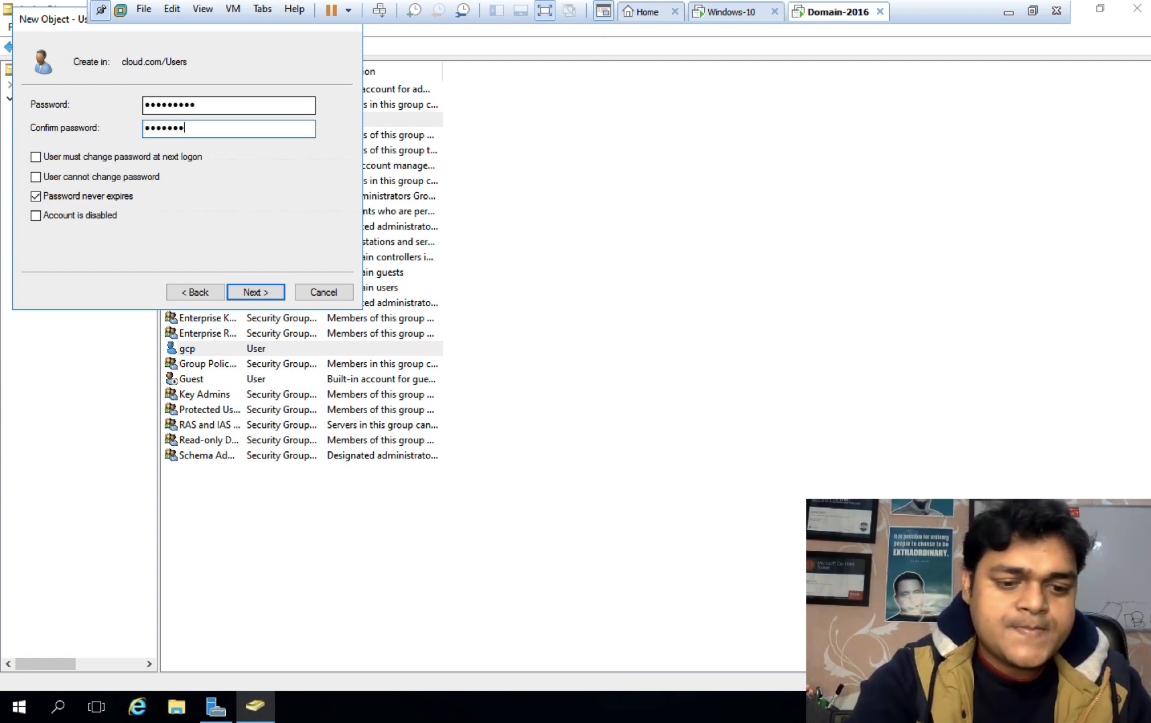
left_click(261, 293)
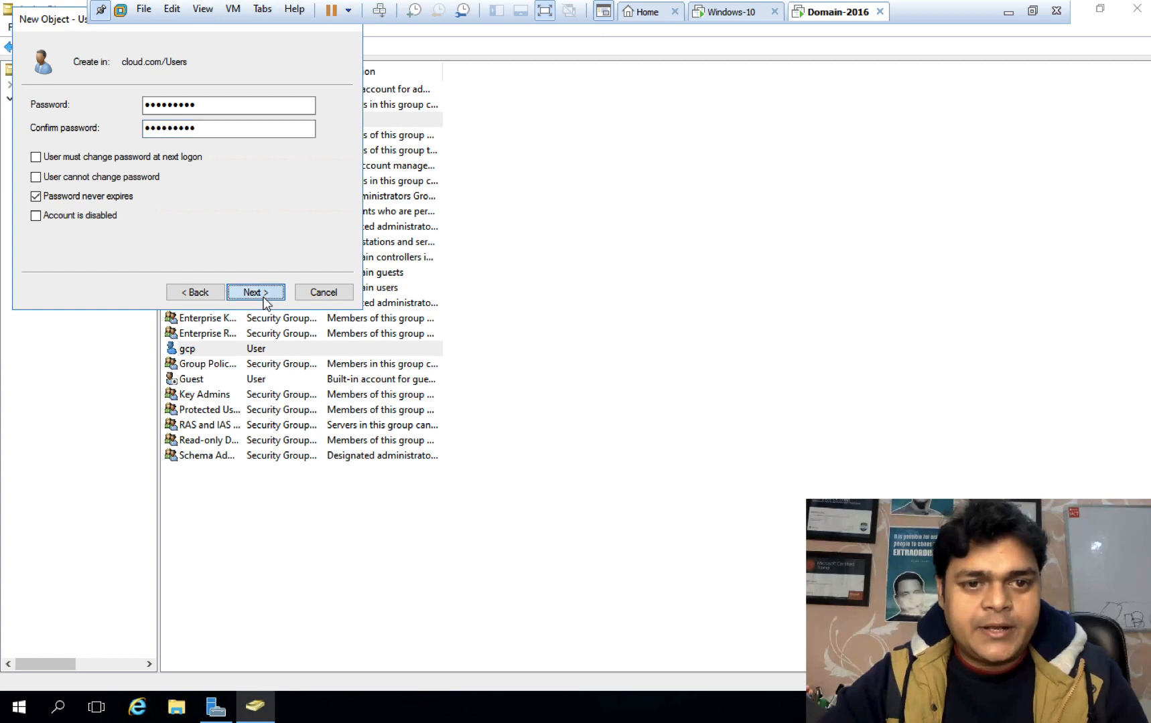
left_click(262, 295)
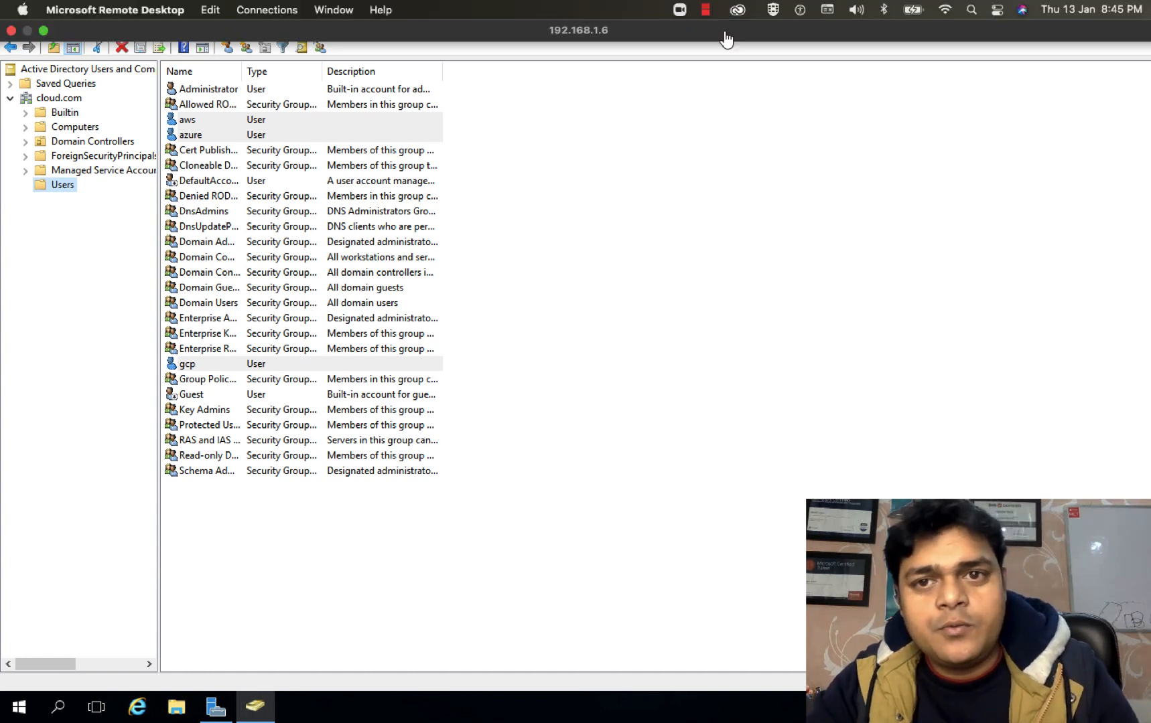
- Switch to the Windows-10 virtual machine and sign in to the CLOUD domain as another user, aws, entering the account password
left_click(733, 13)
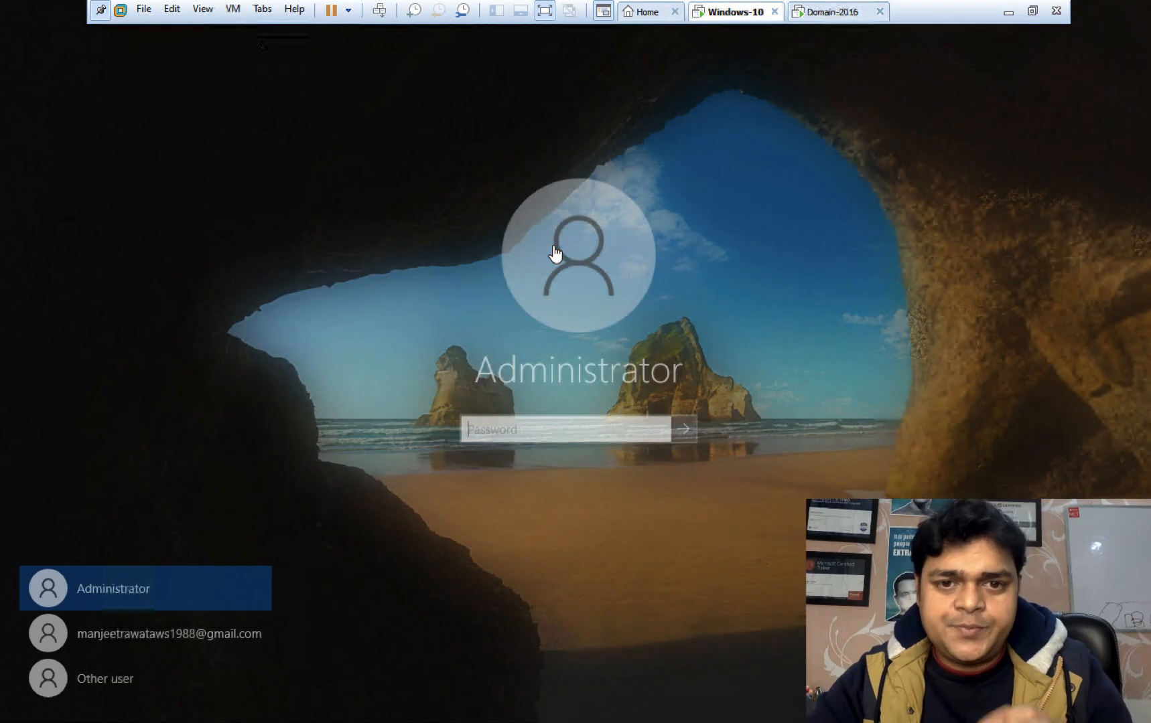
left_click(142, 673)
left_click(534, 413)
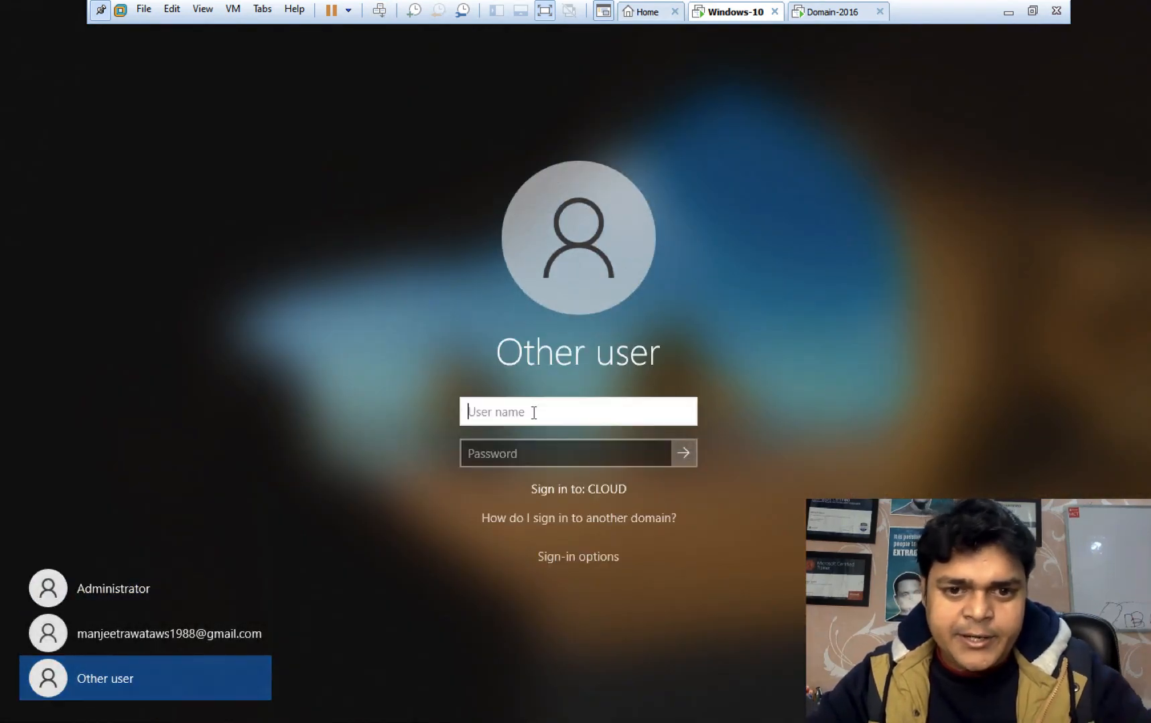
type("aws")
key("Tab")
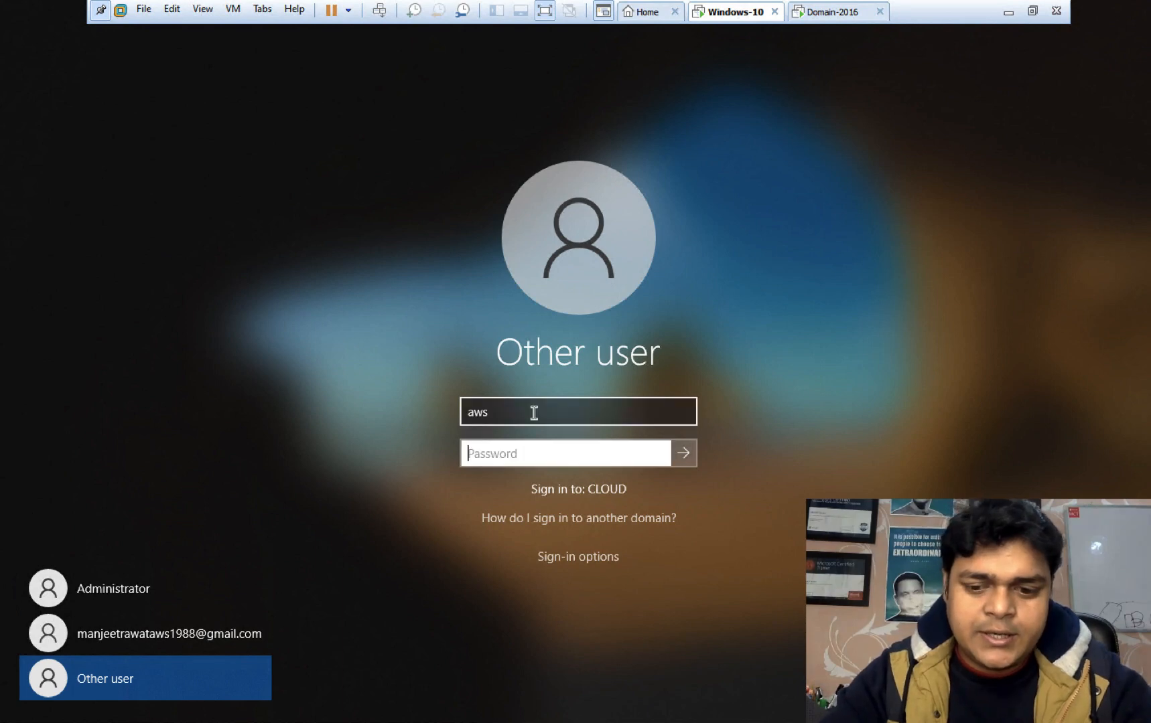
type("*********")
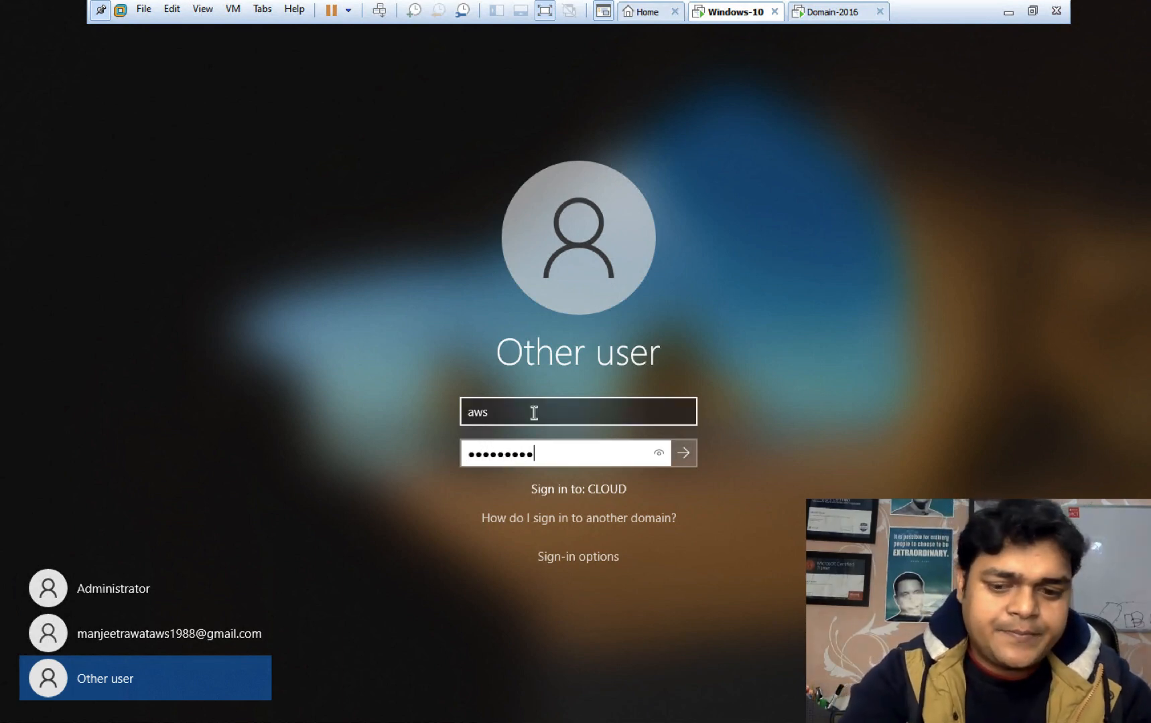
key("Return")
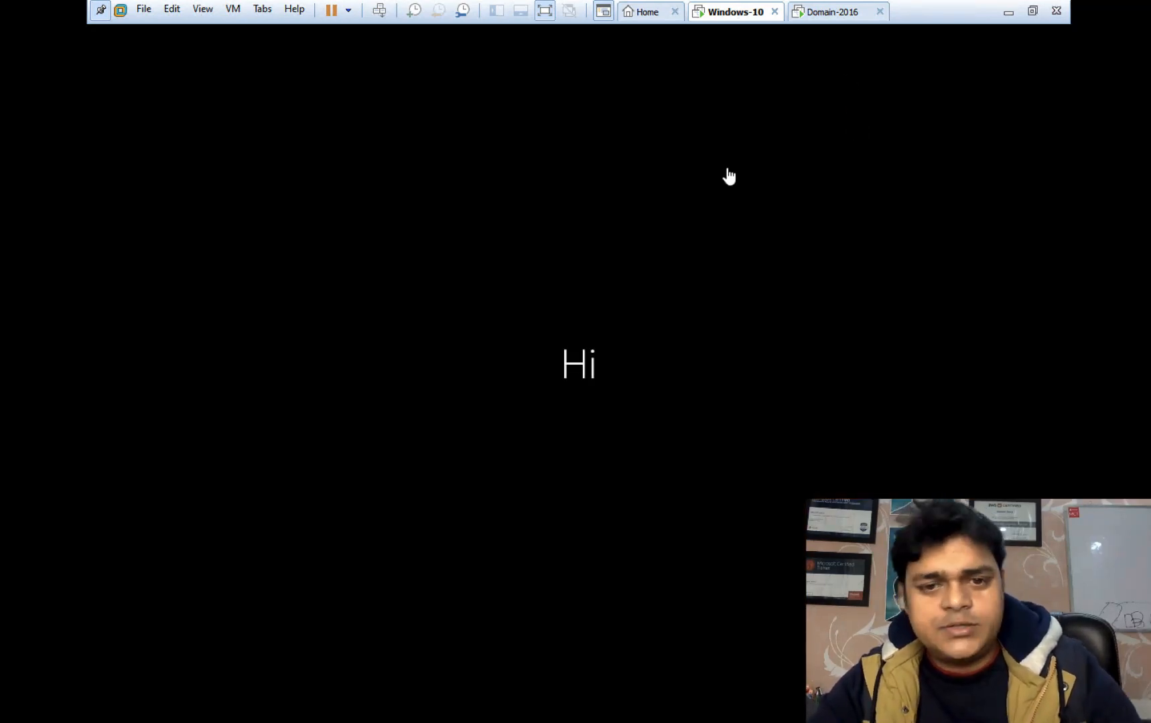
- Return to the Domain-2016 server, view the general properties of the aws user, and close them without changes
left_click(830, 12)
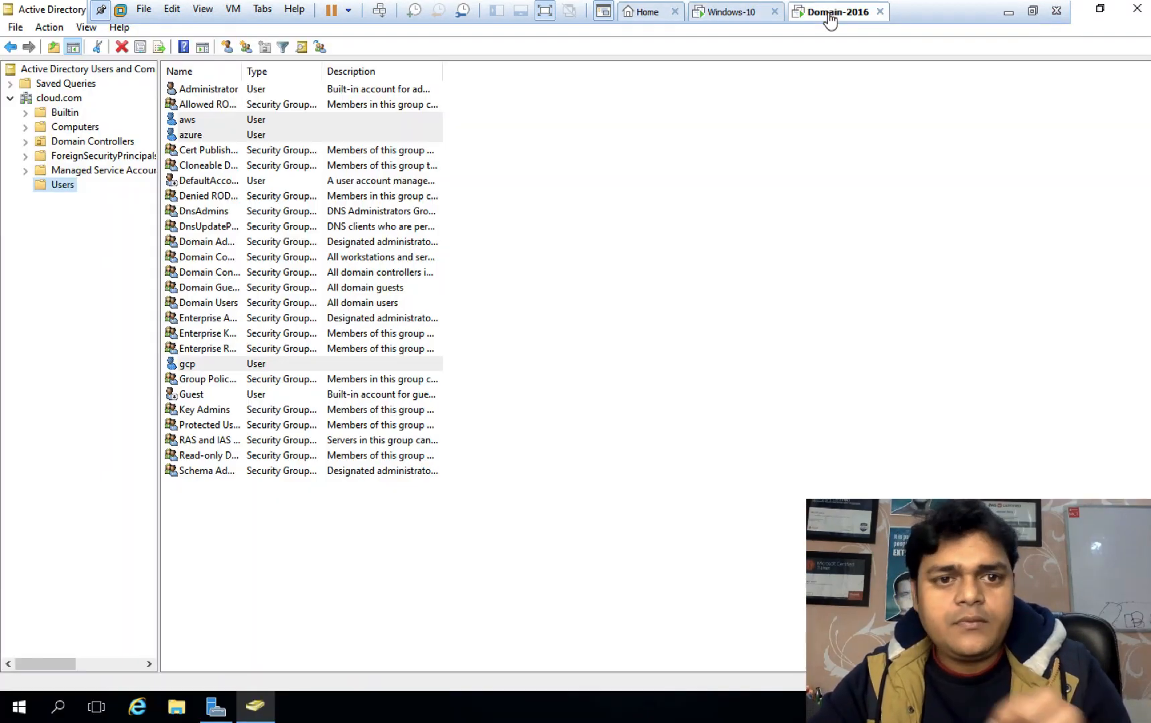
left_click(630, 291)
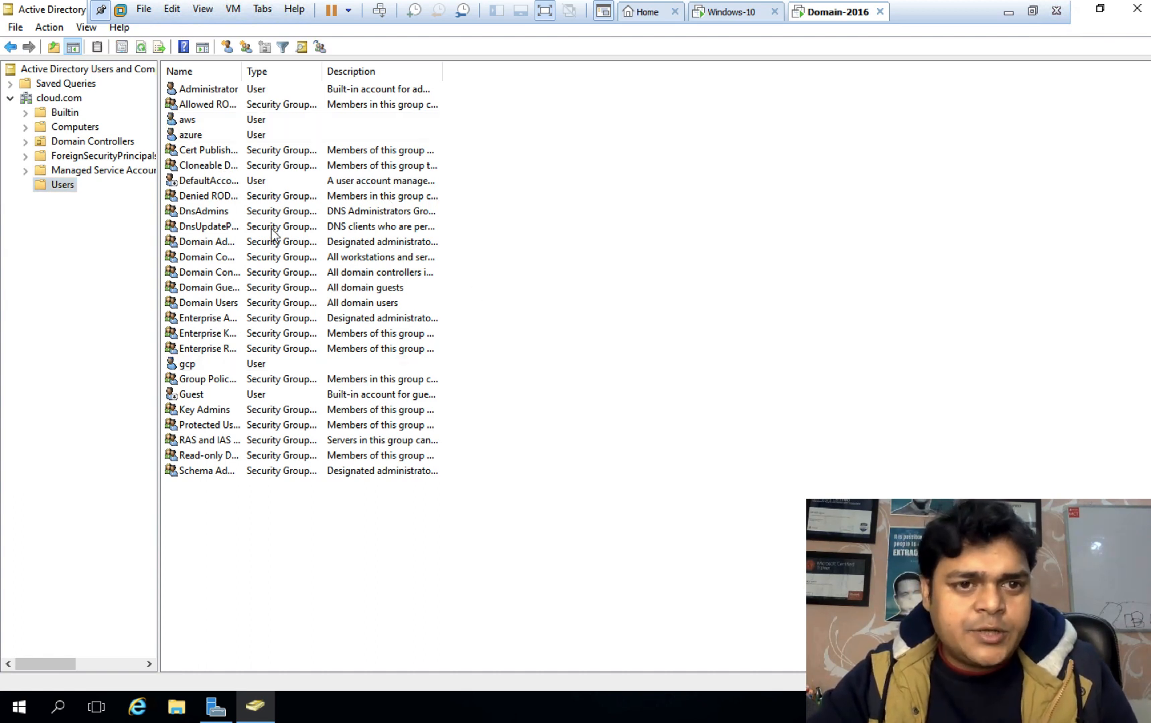
right_click(187, 118)
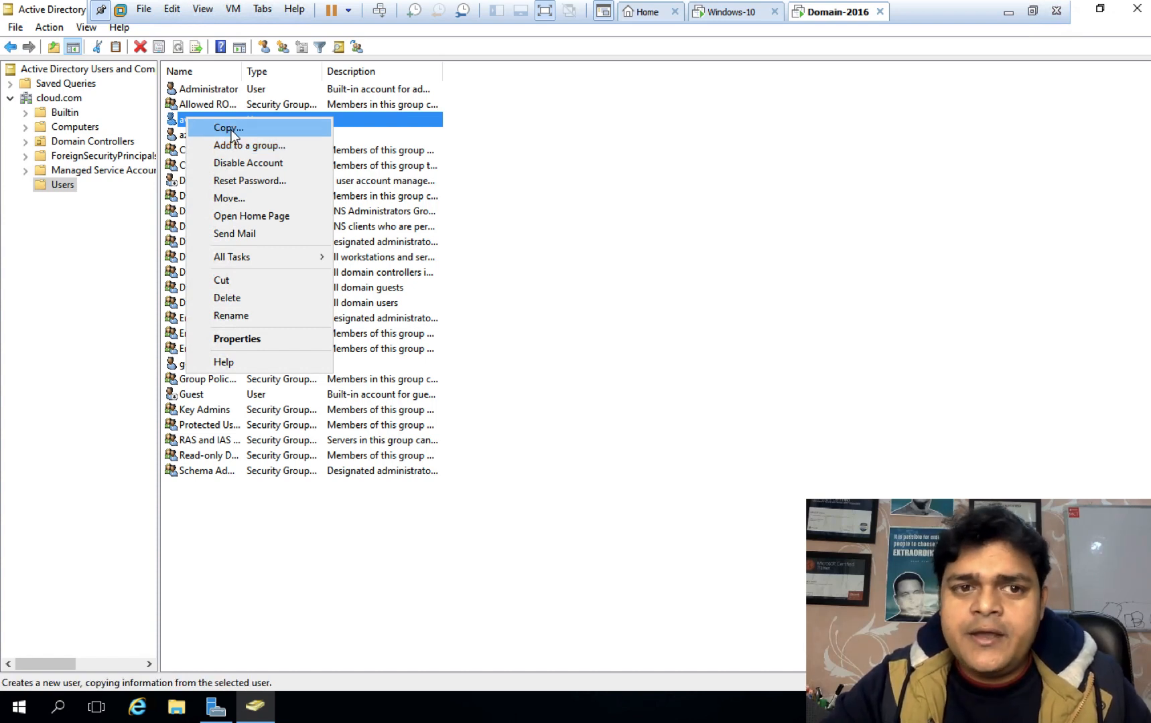
left_click(244, 343)
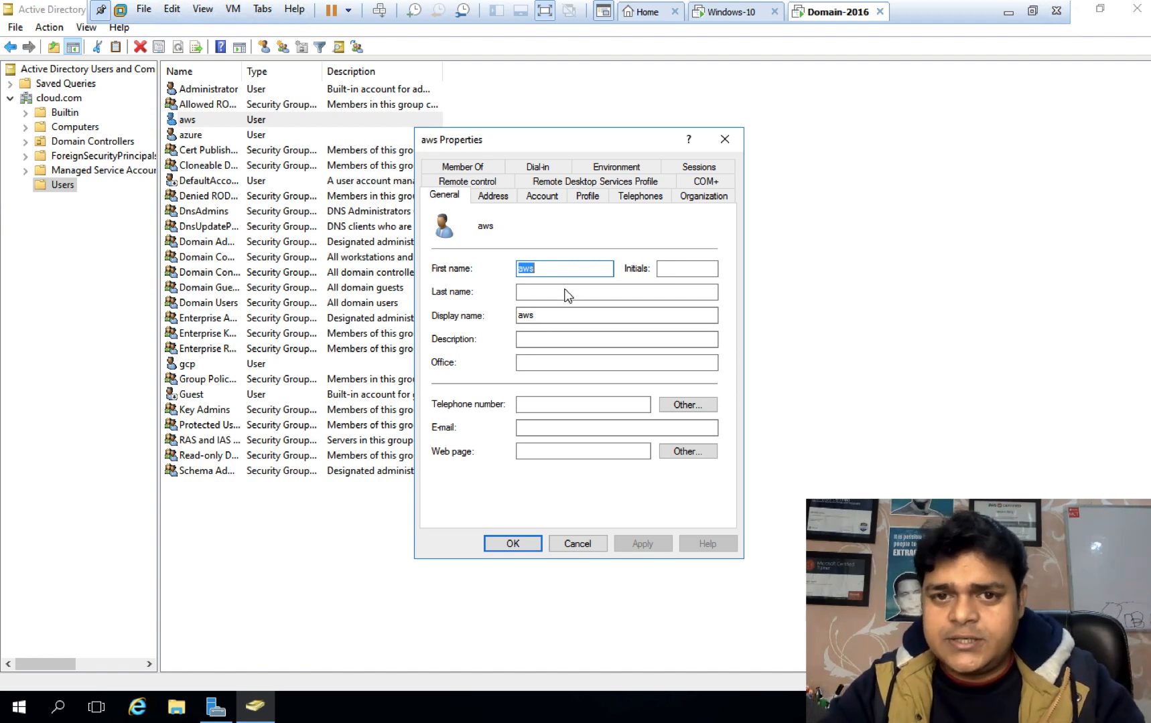
left_click(570, 543)
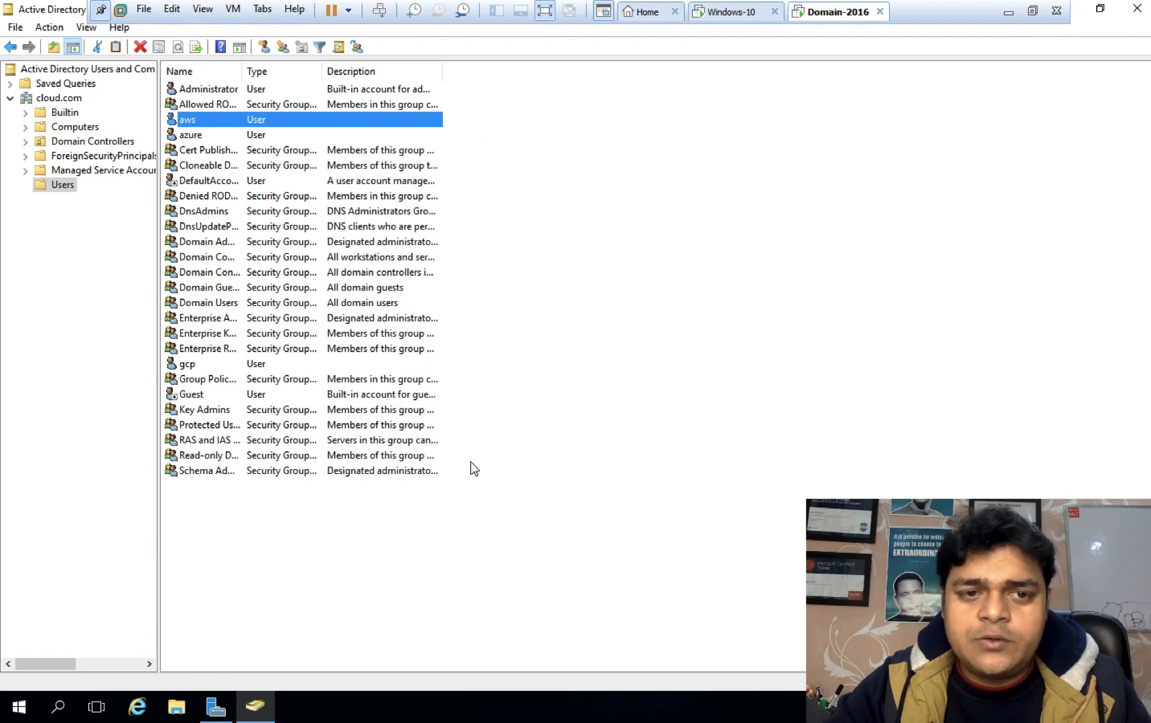
- View the password reset options for the aws user and leave them without changing anything
right_click(199, 125)
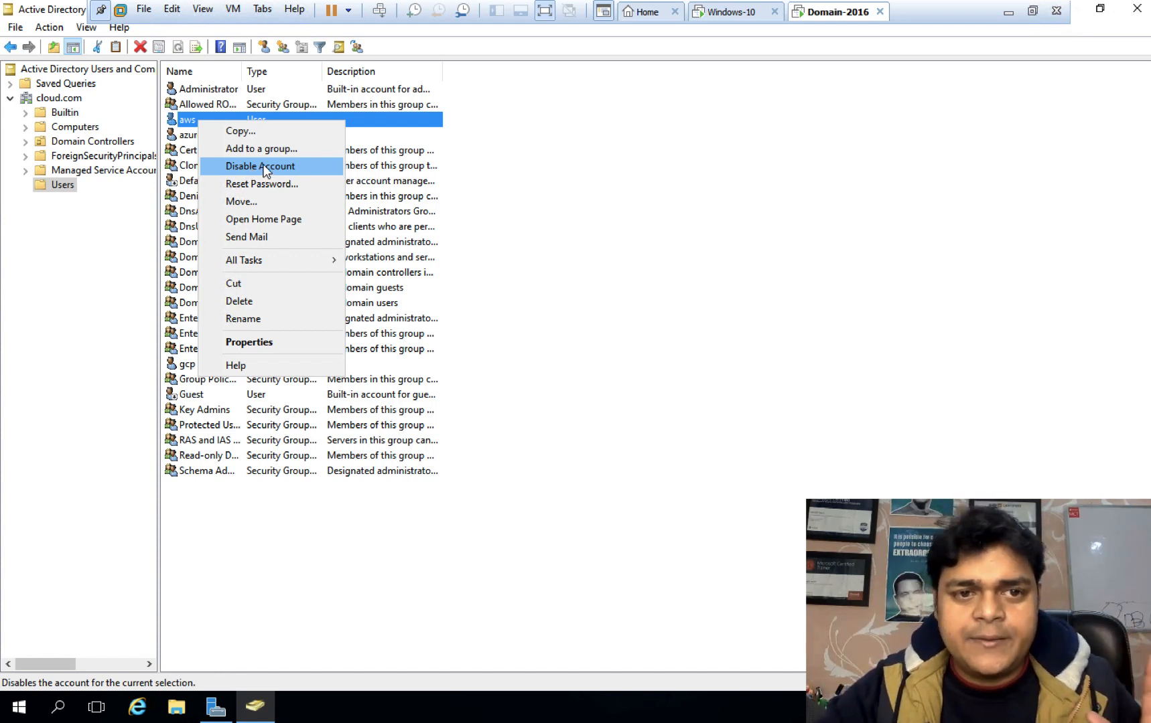
left_click(266, 183)
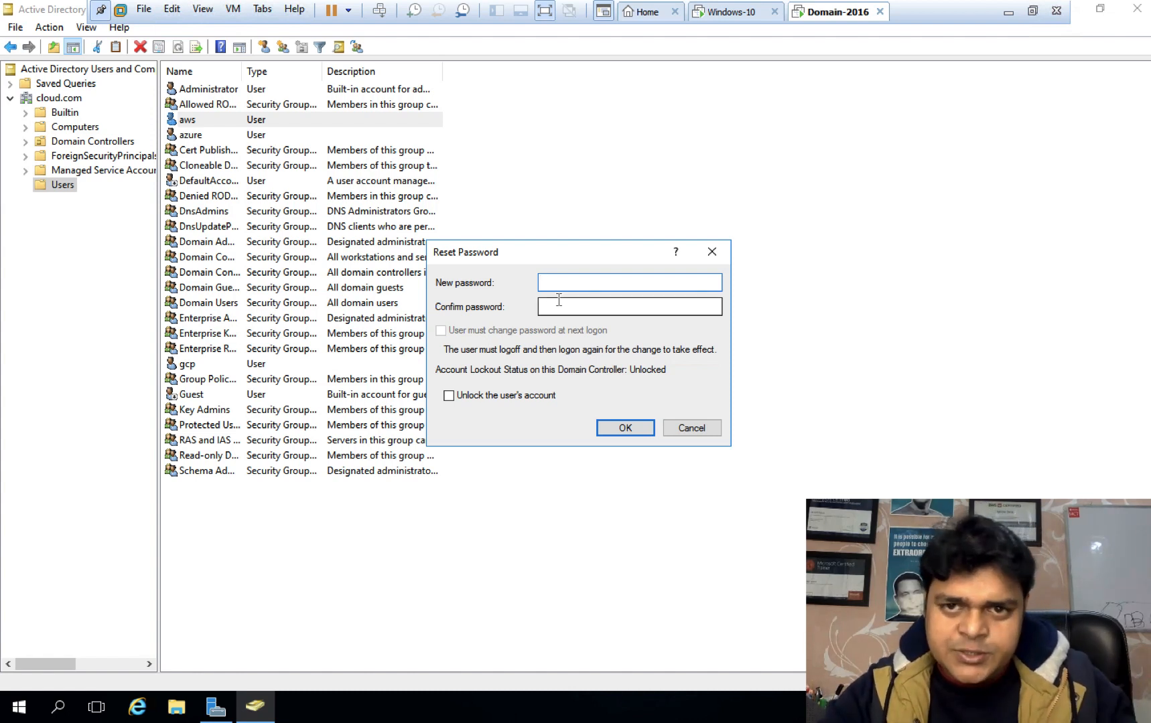
left_click(684, 430)
- Move the aws user from the Users container to the root of the cloud domain
right_click(211, 123)
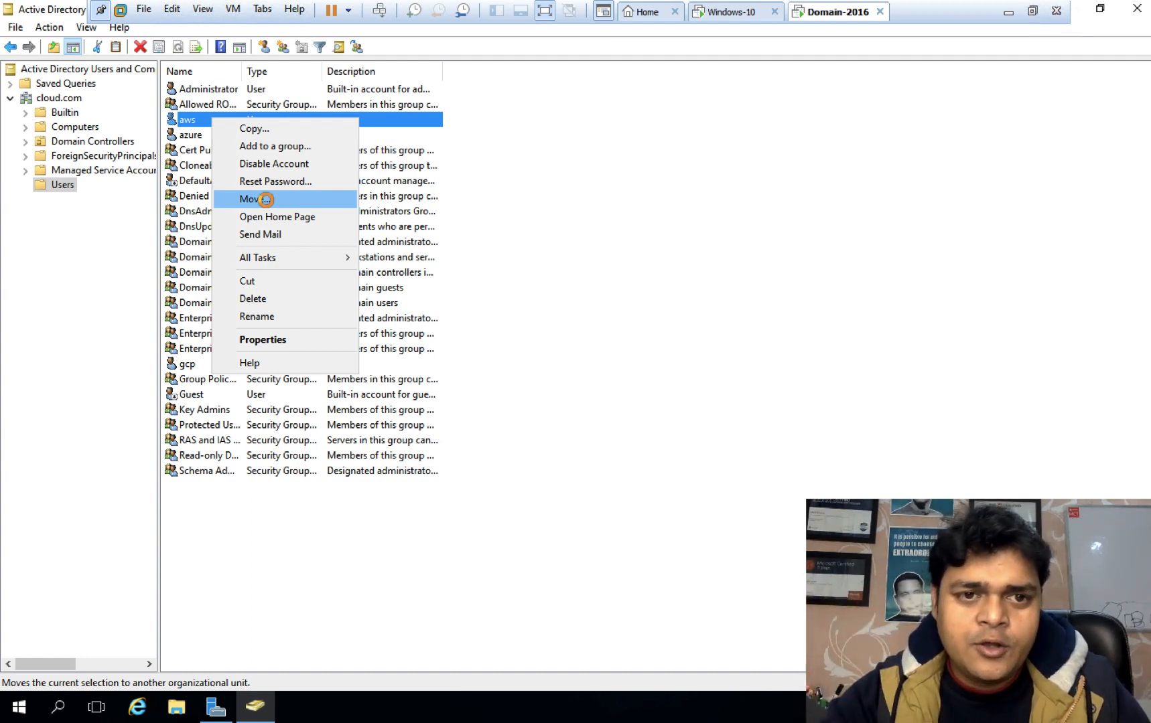
left_click(266, 202)
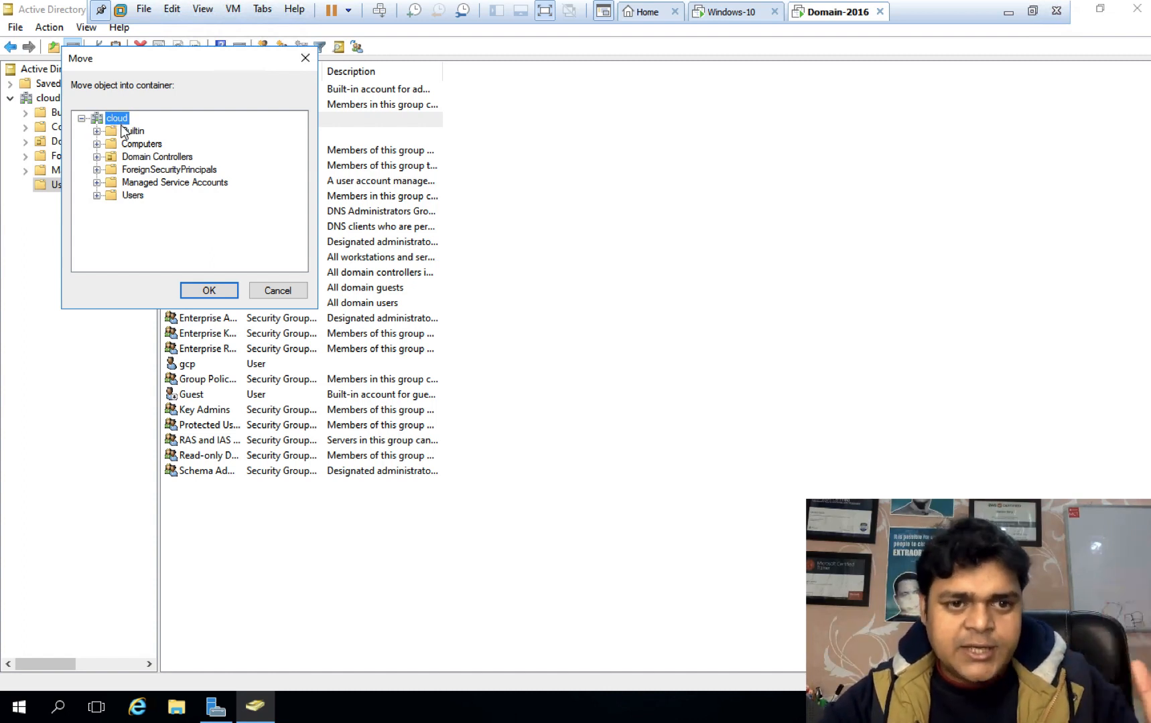
left_click(204, 290)
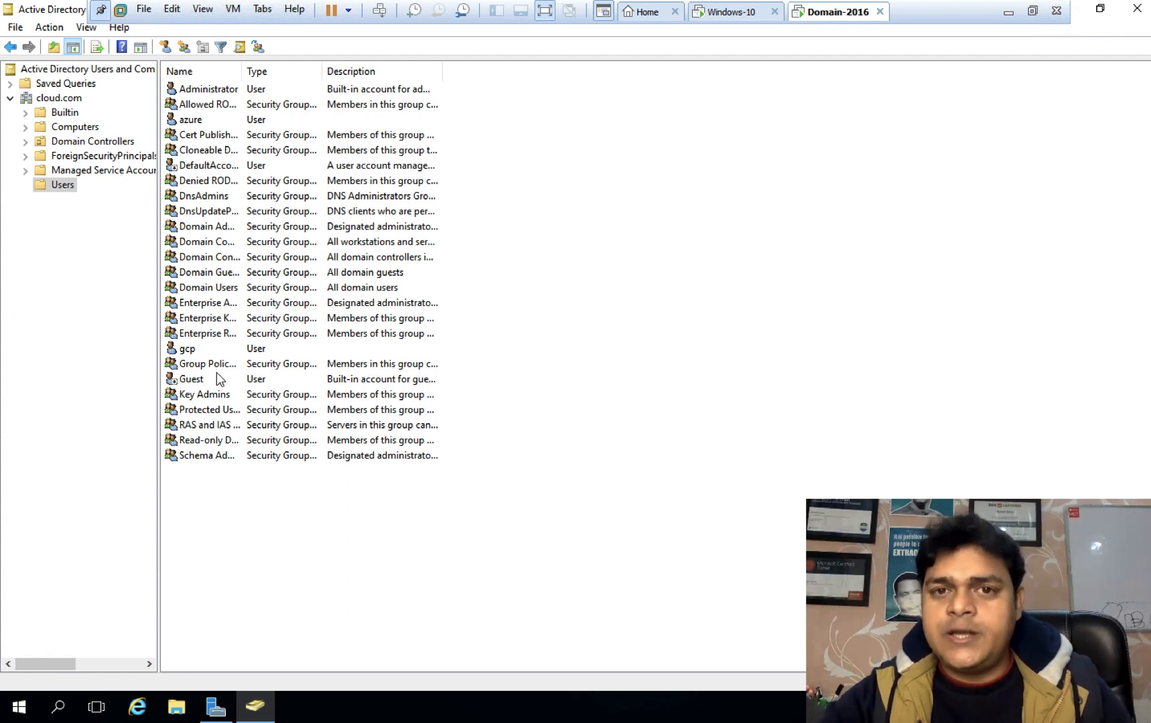
- Move the aws user from the cloud.com root back into the Users container
left_click(72, 98)
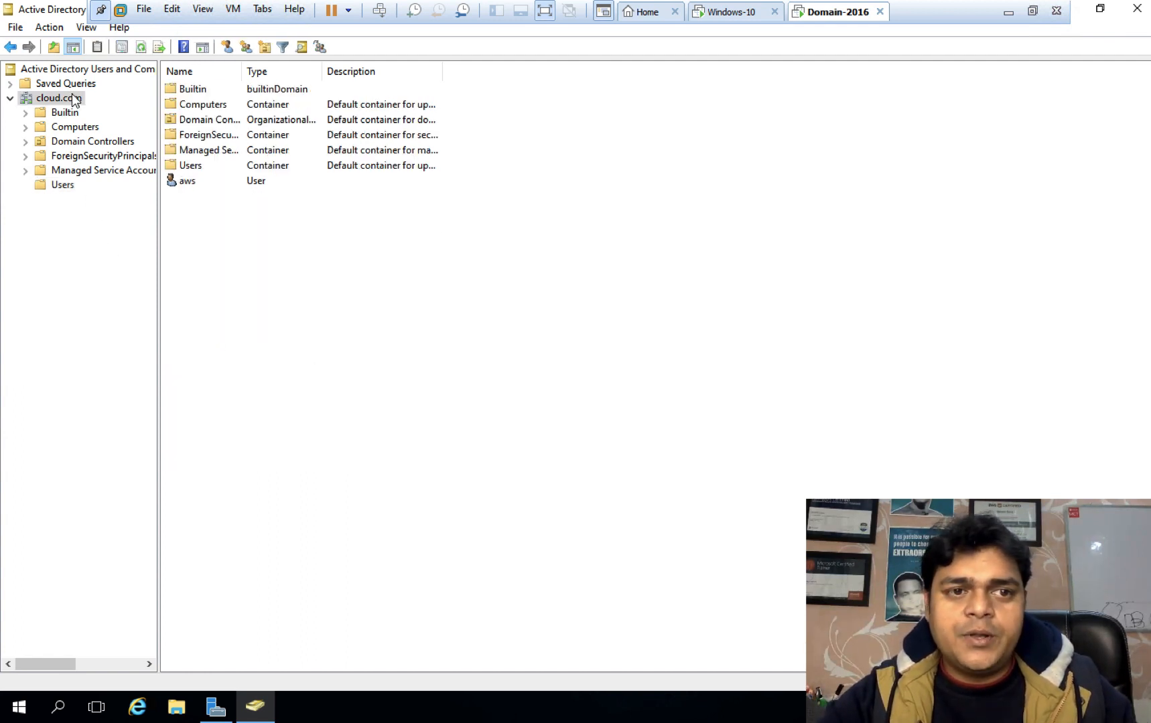
right_click(192, 182)
left_click(244, 267)
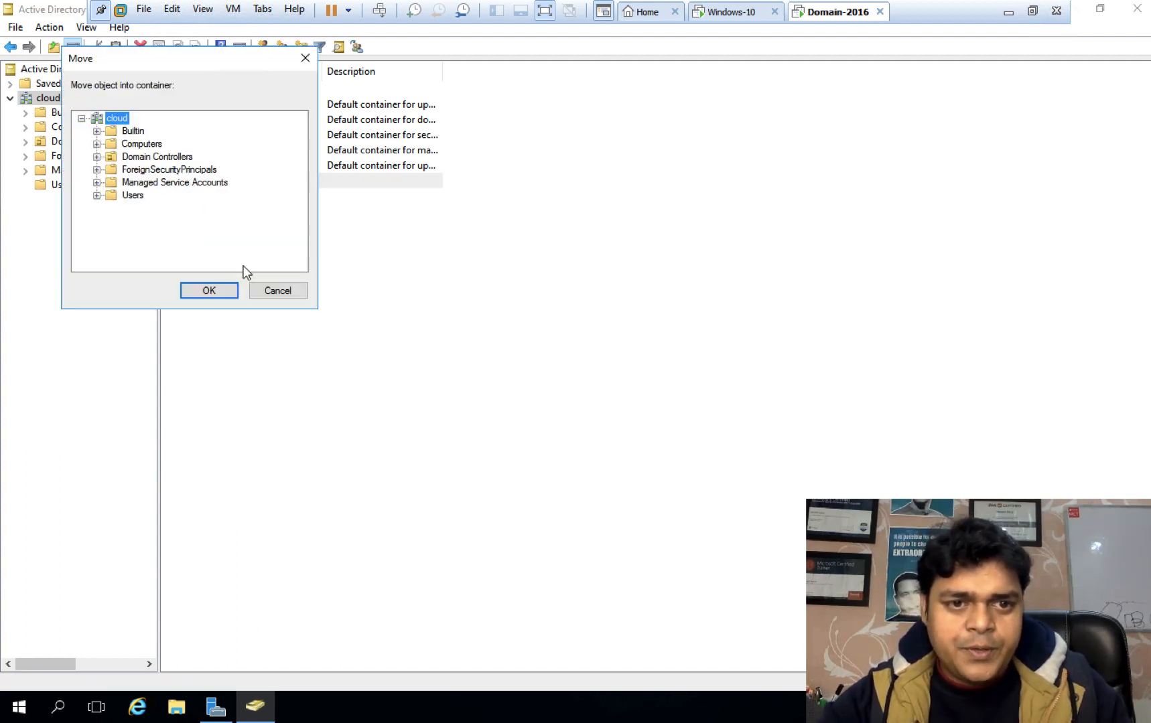
left_click(133, 197)
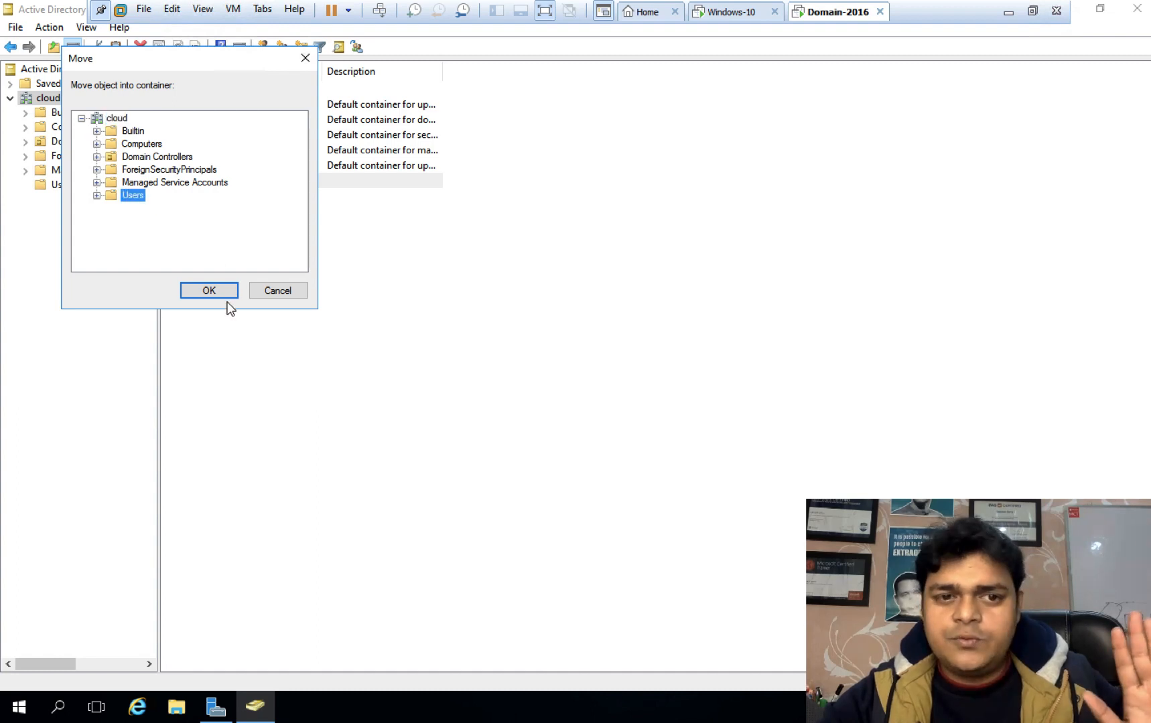
left_click(222, 294)
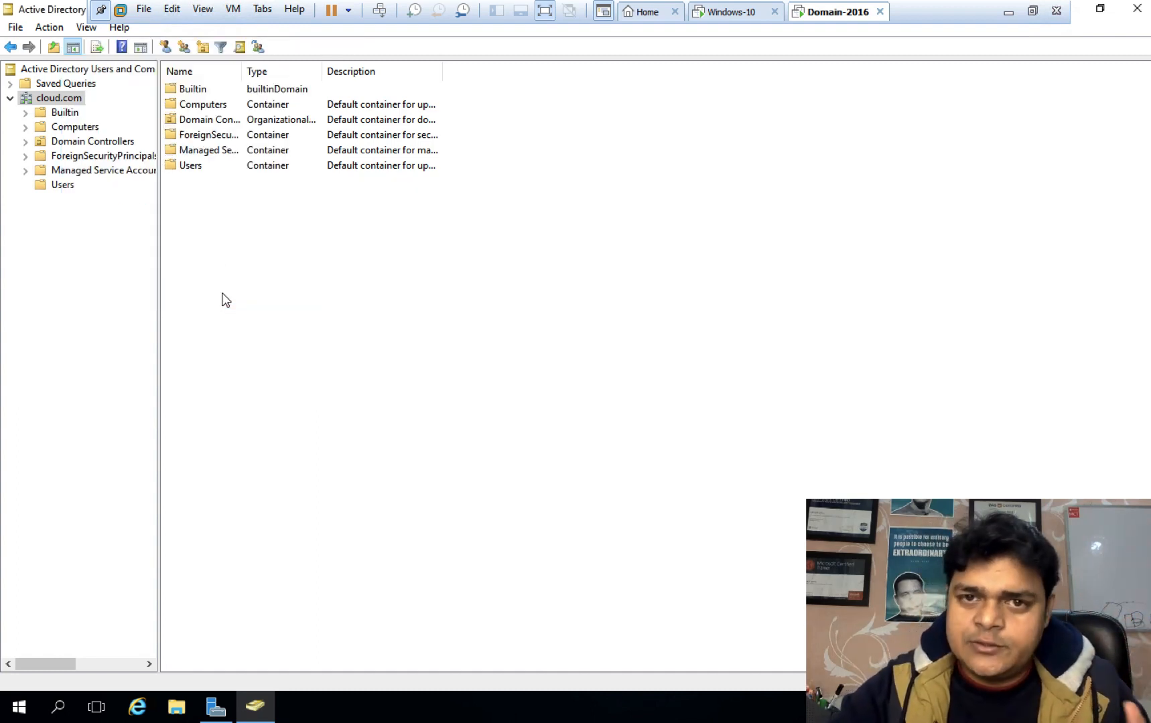
- View the general properties of the aws user in the Users container and close them without changes
left_click(65, 187)
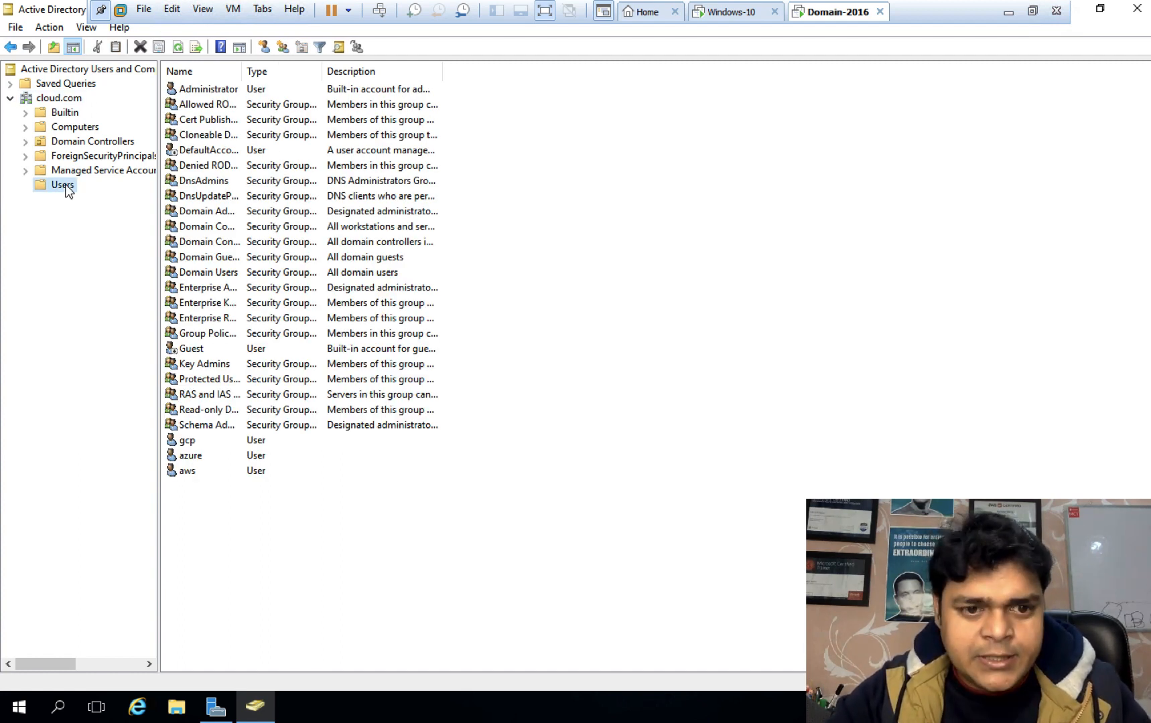
right_click(193, 474)
left_click(256, 426)
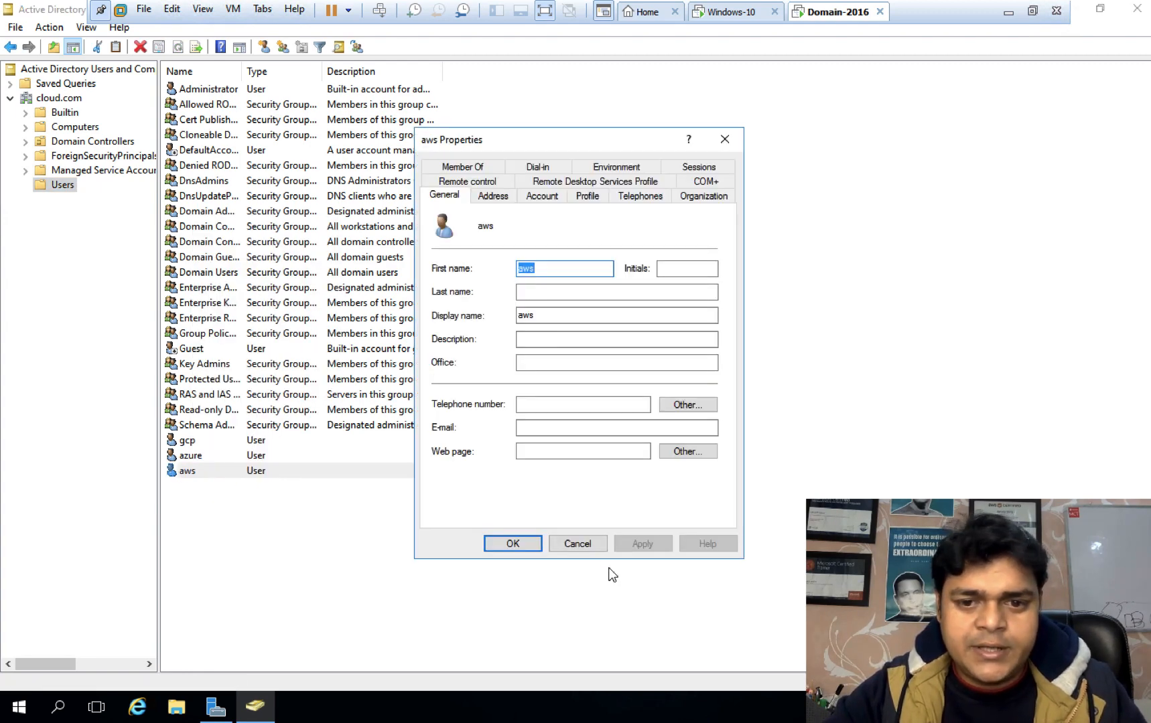
left_click(576, 545)
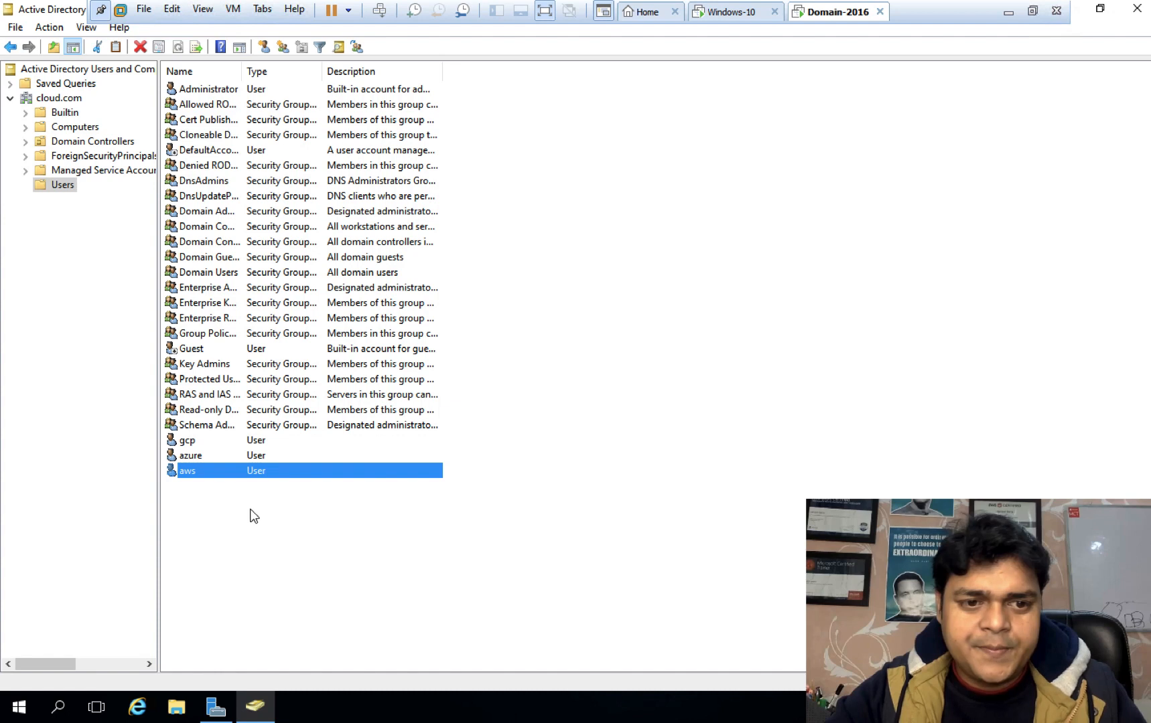
- Set the aws user's display name to cloud in its general properties and apply the change
right_click(203, 471)
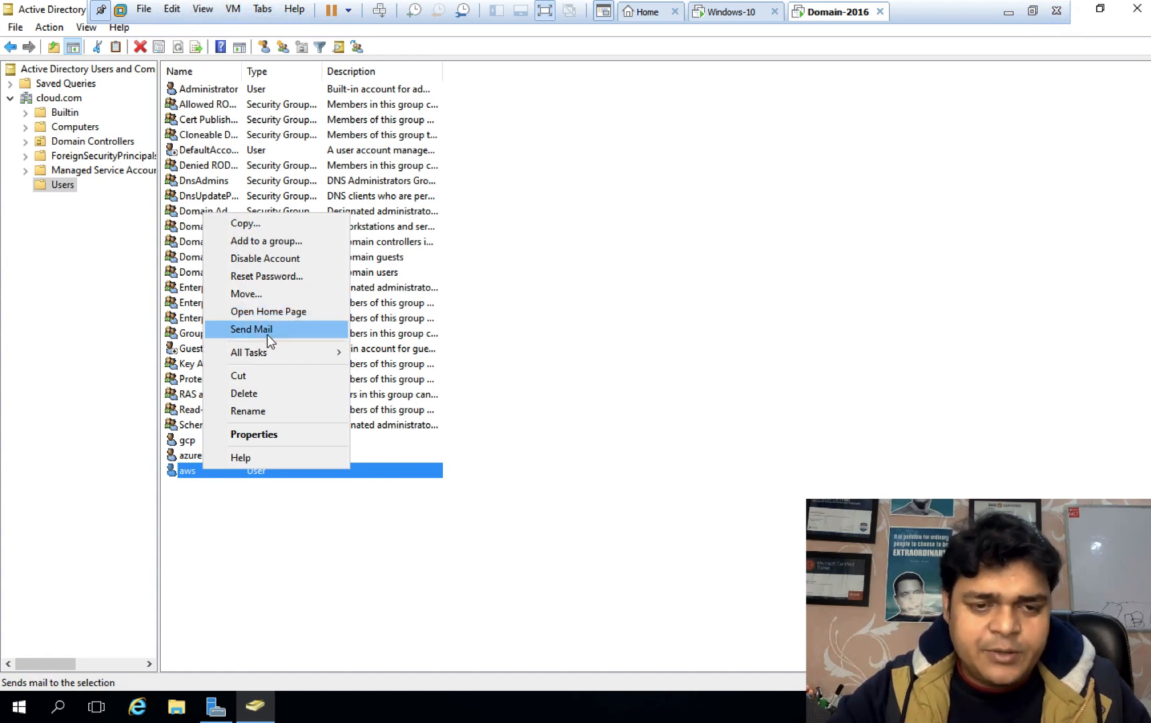
left_click(260, 434)
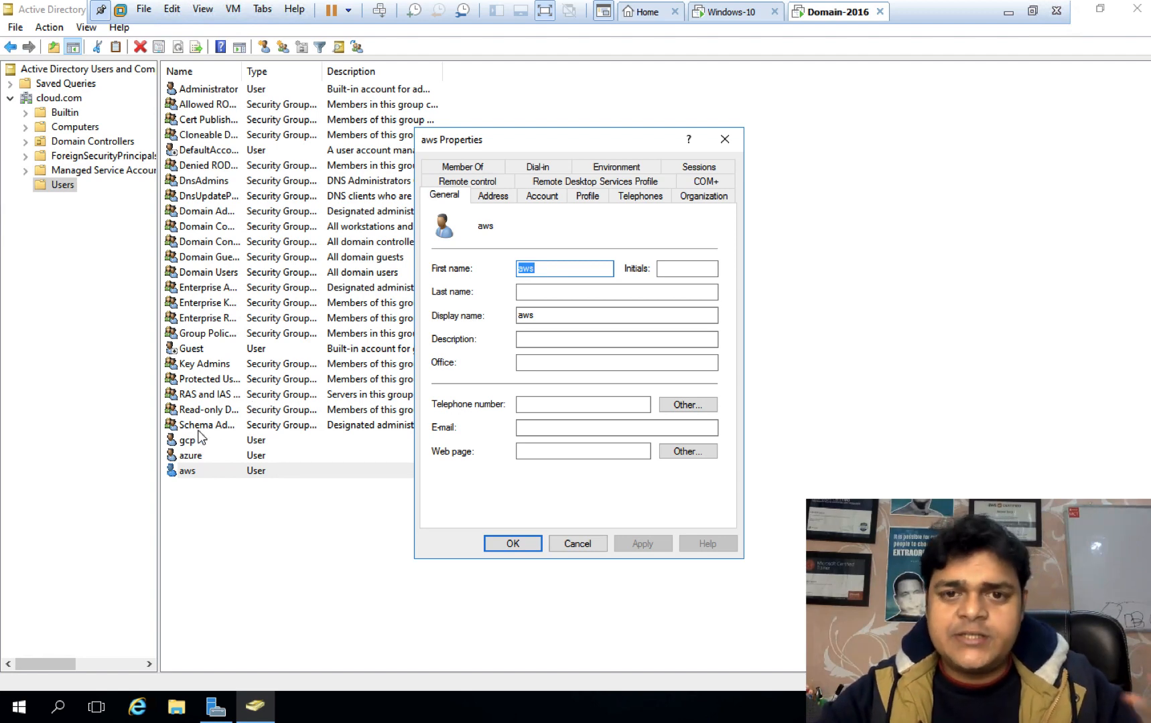
left_click(536, 316)
left_click_drag(536, 317, 471, 318)
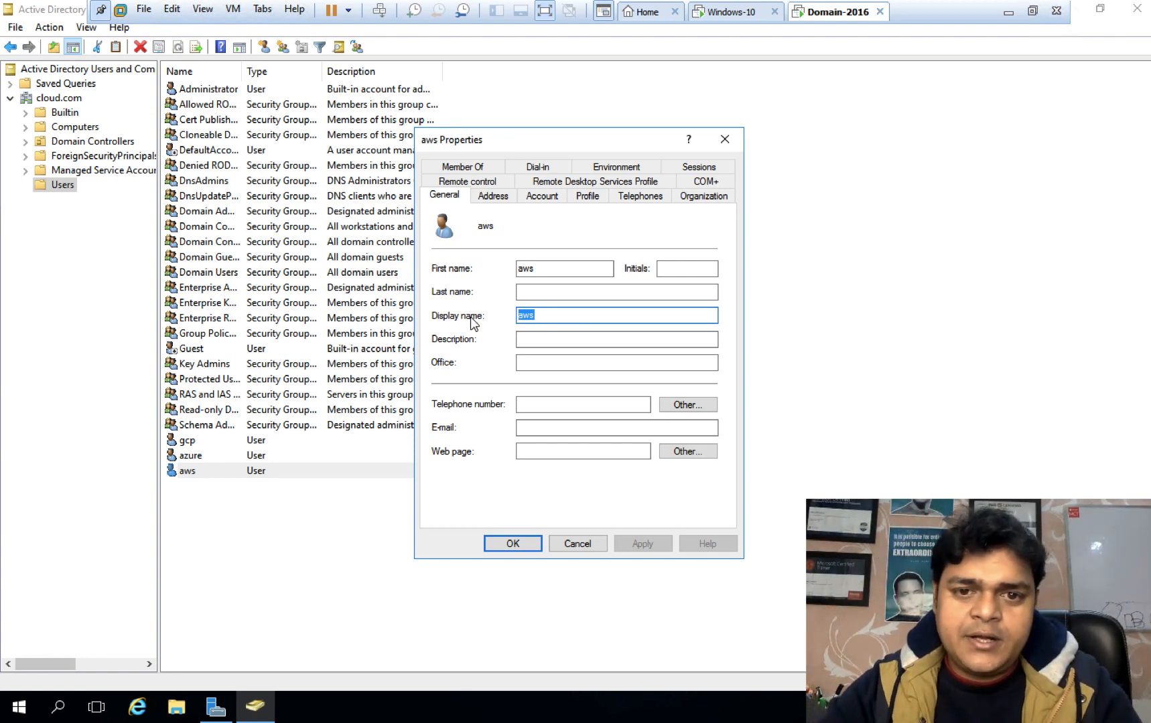
type("cloud")
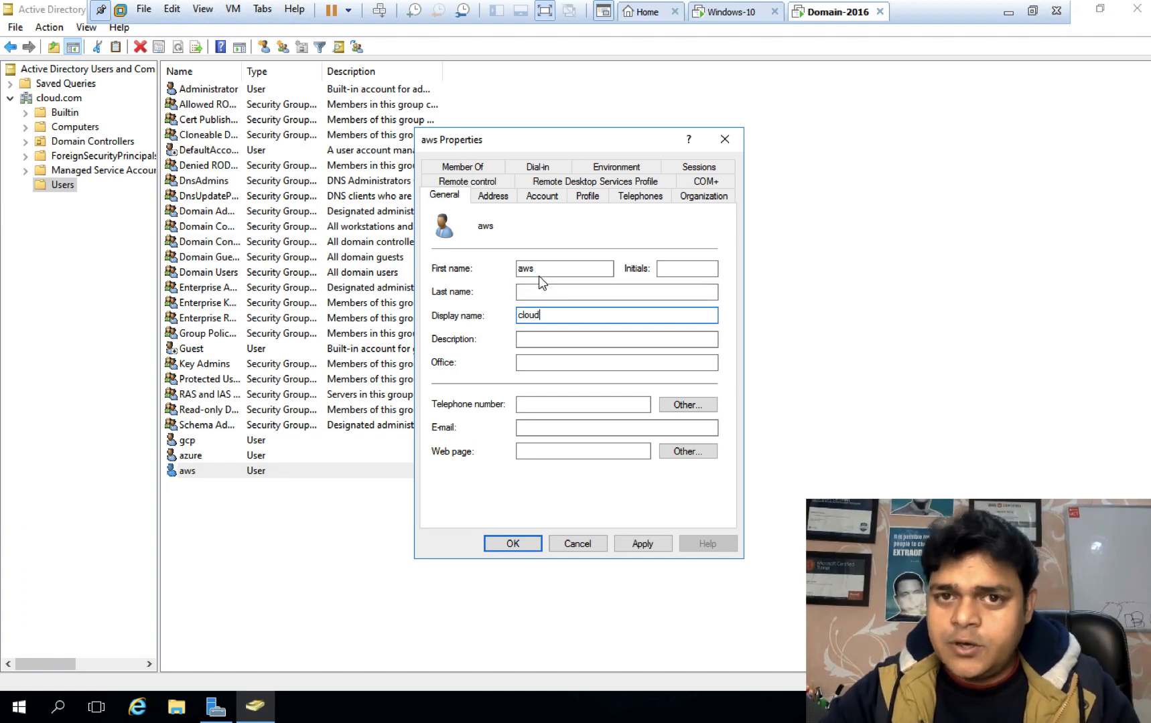
left_click(647, 545)
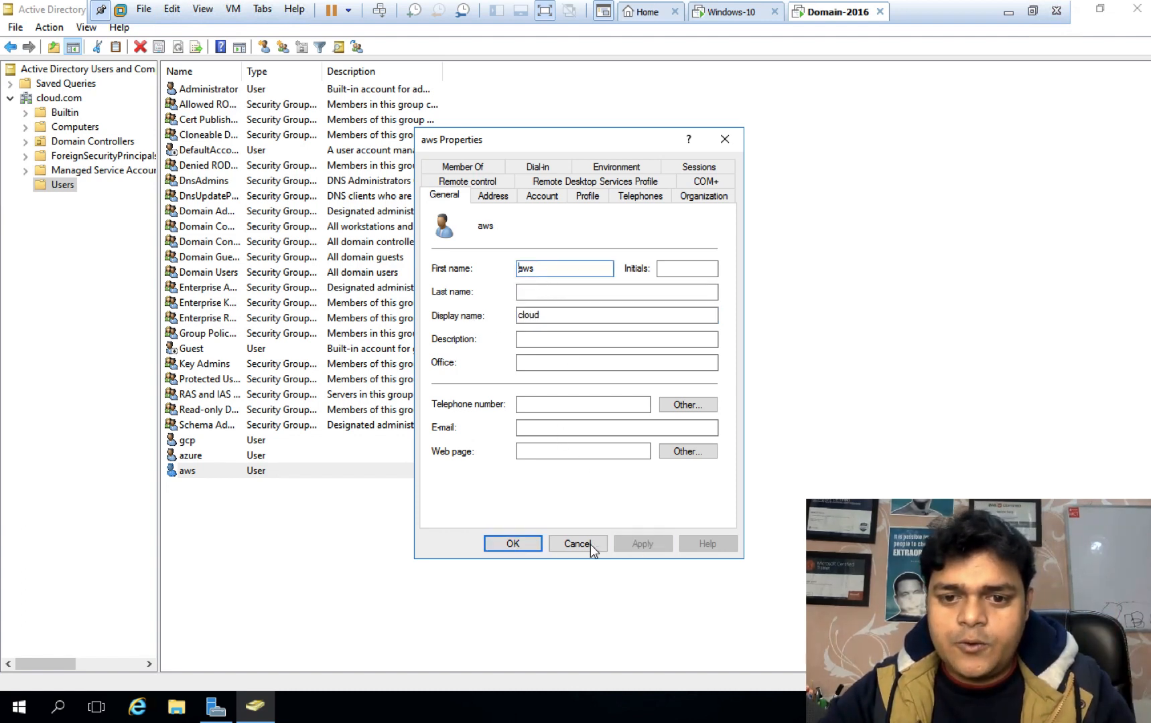
left_click(519, 544)
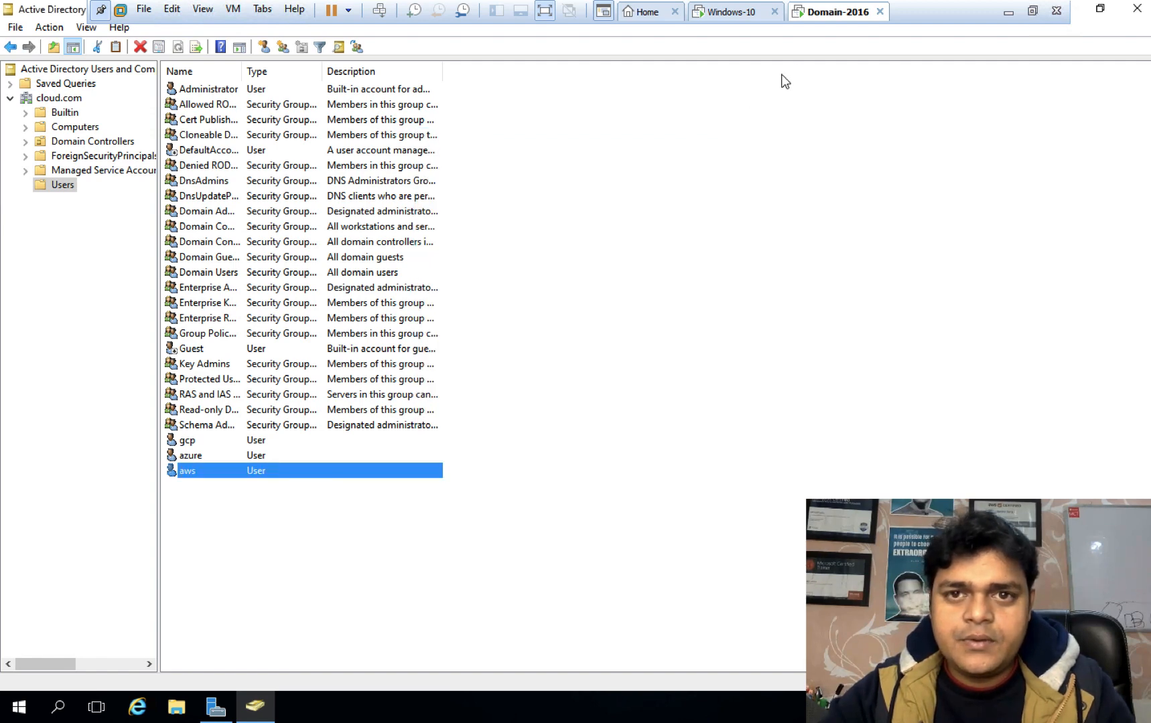
- Log off the Windows-10 machine to apply the VMware Tools display changes, and return to the Domain-2016 server
left_click(737, 18)
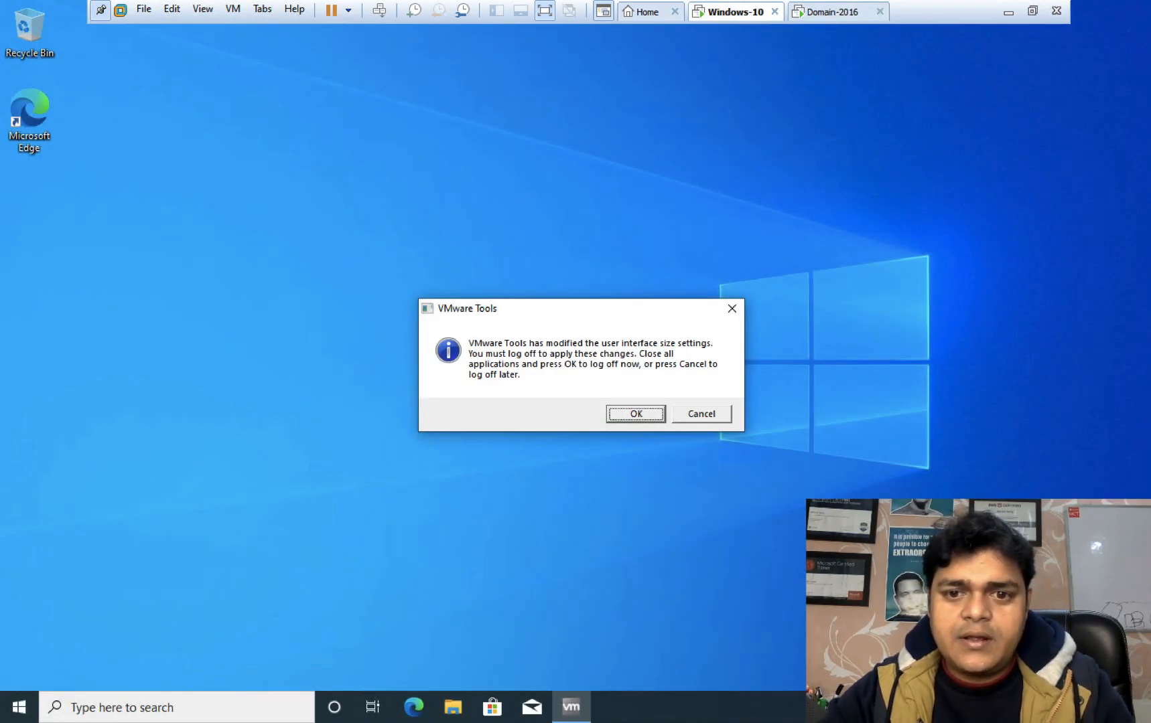
left_click(636, 413)
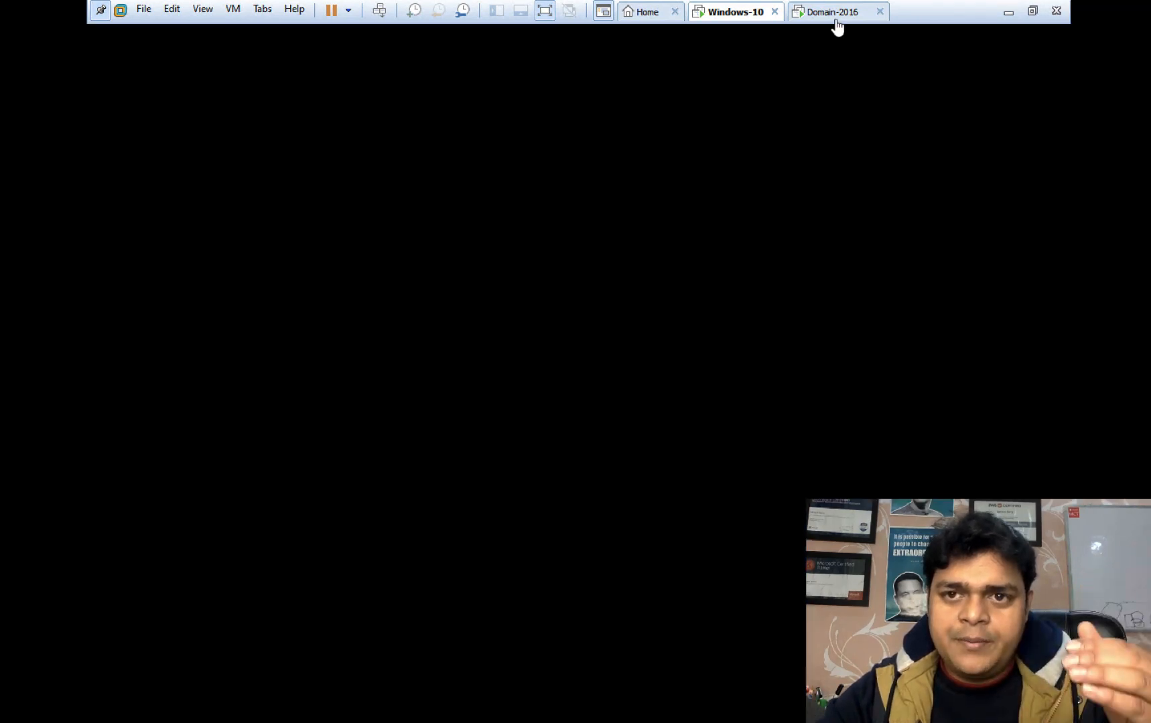
left_click(838, 13)
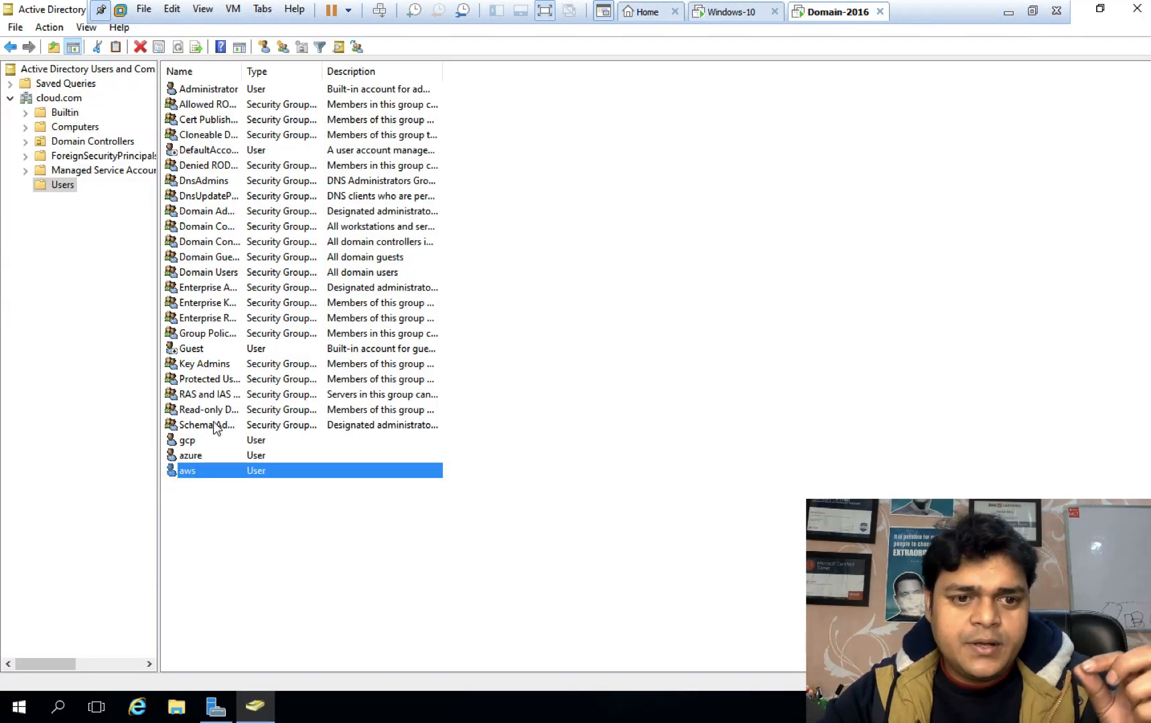
- Check the display name in the aws user's general properties and close them
right_click(193, 475)
left_click(262, 433)
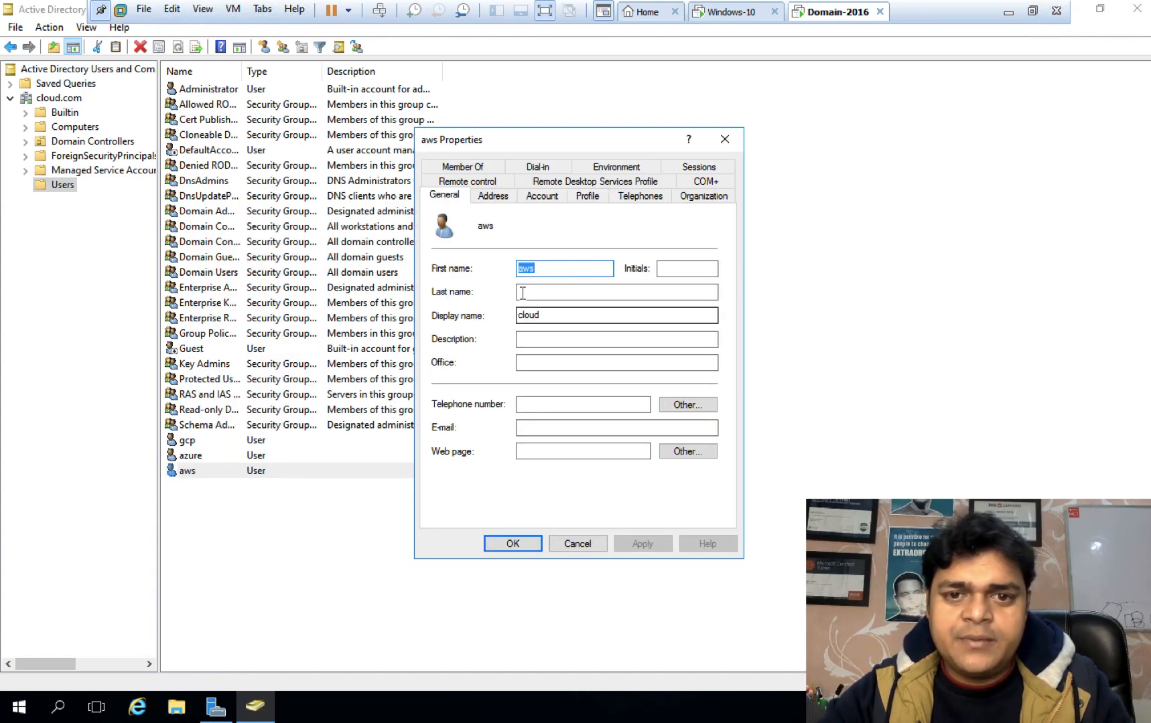
left_click(519, 544)
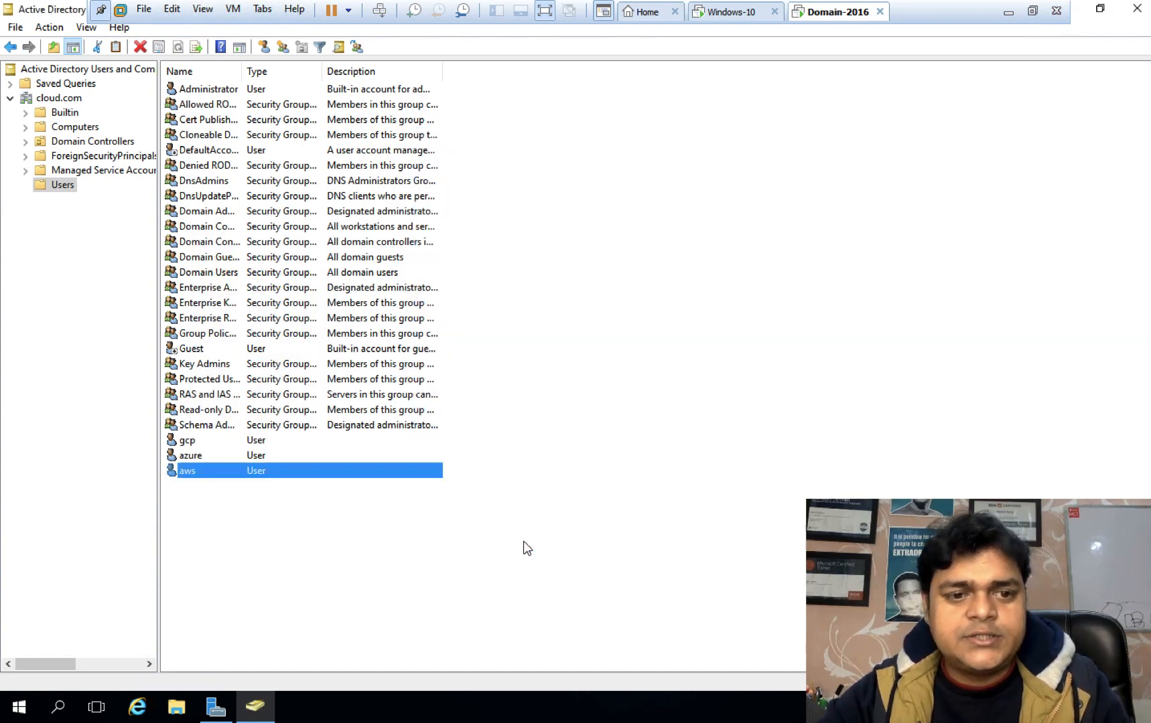
- Set the gcp user's display name to cloud in its general properties and apply the change
right_click(193, 441)
left_click(243, 402)
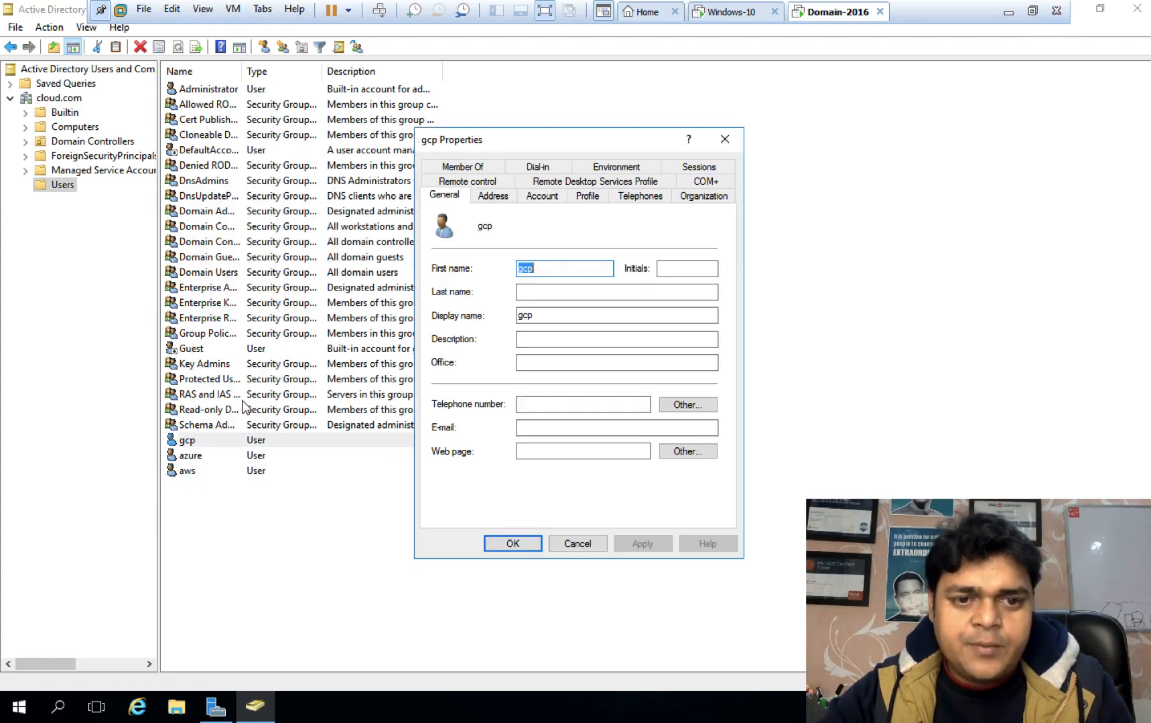
left_click_drag(533, 316, 434, 302)
type("c")
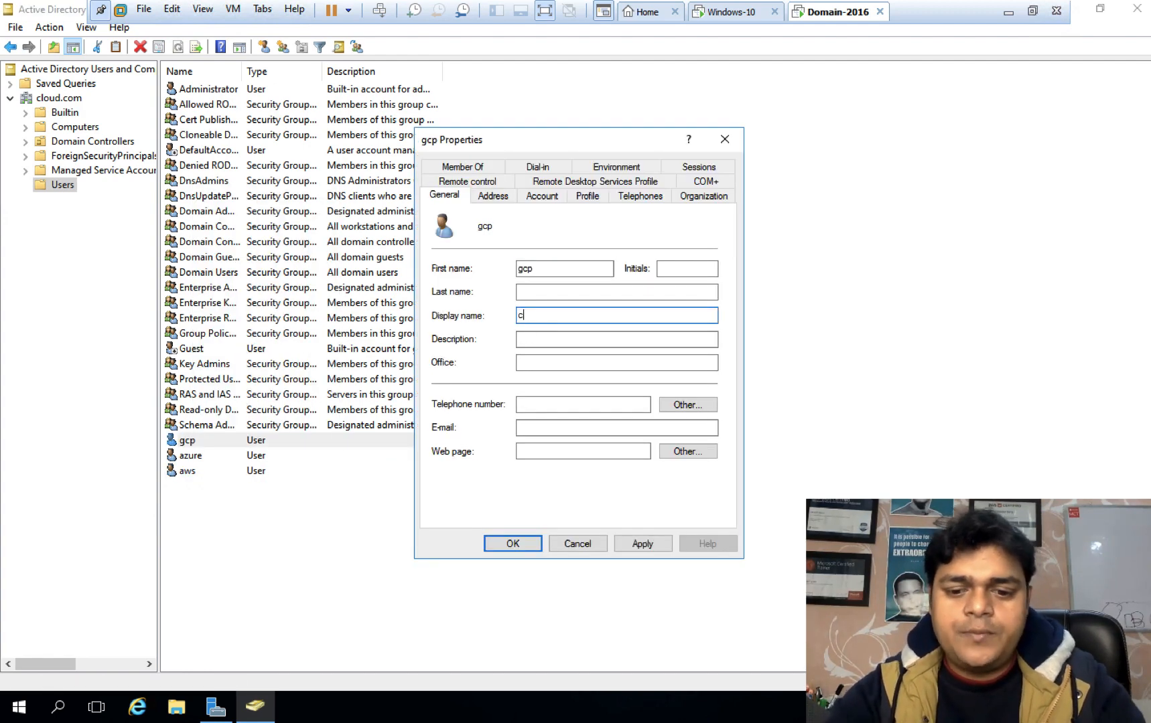
type("loud")
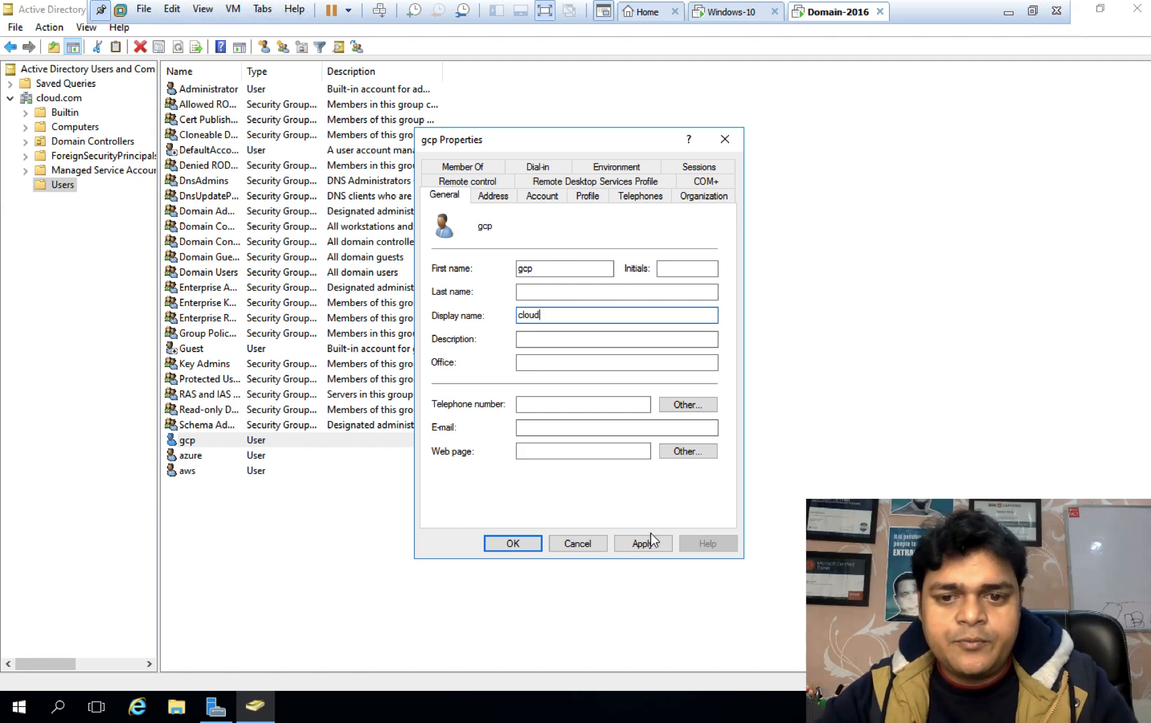
left_click(645, 541)
left_click(524, 543)
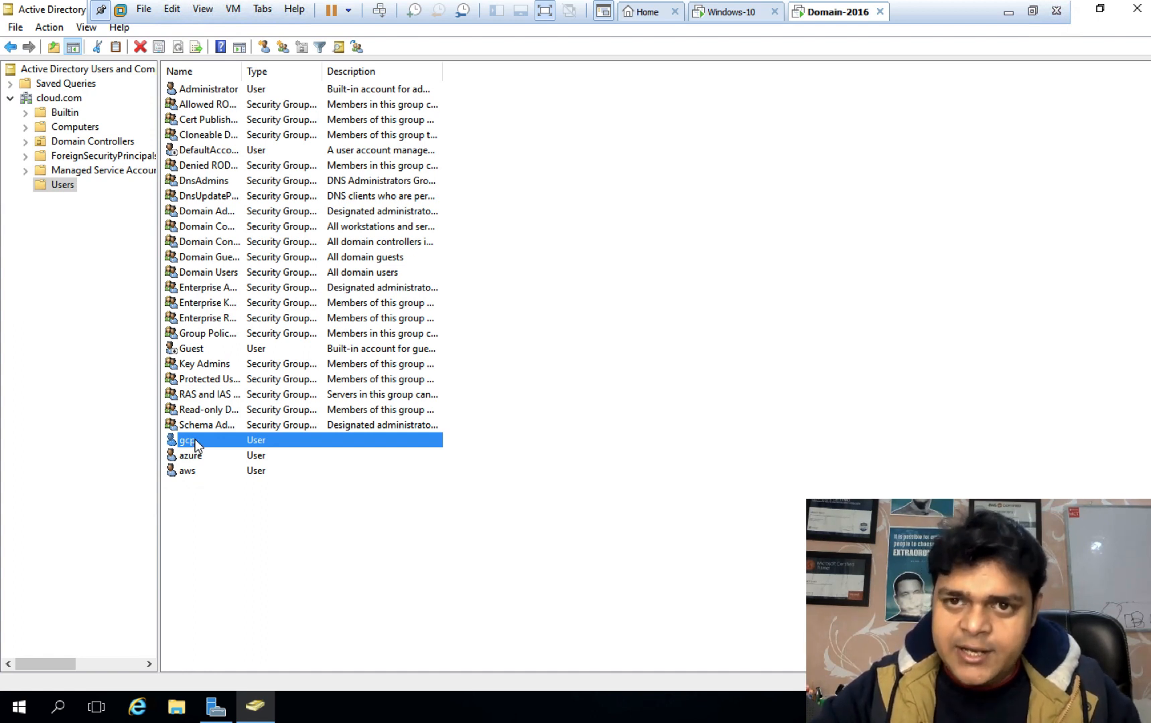
- Switch to the Windows-10 machine and sign in as aws with the account password
left_click(744, 16)
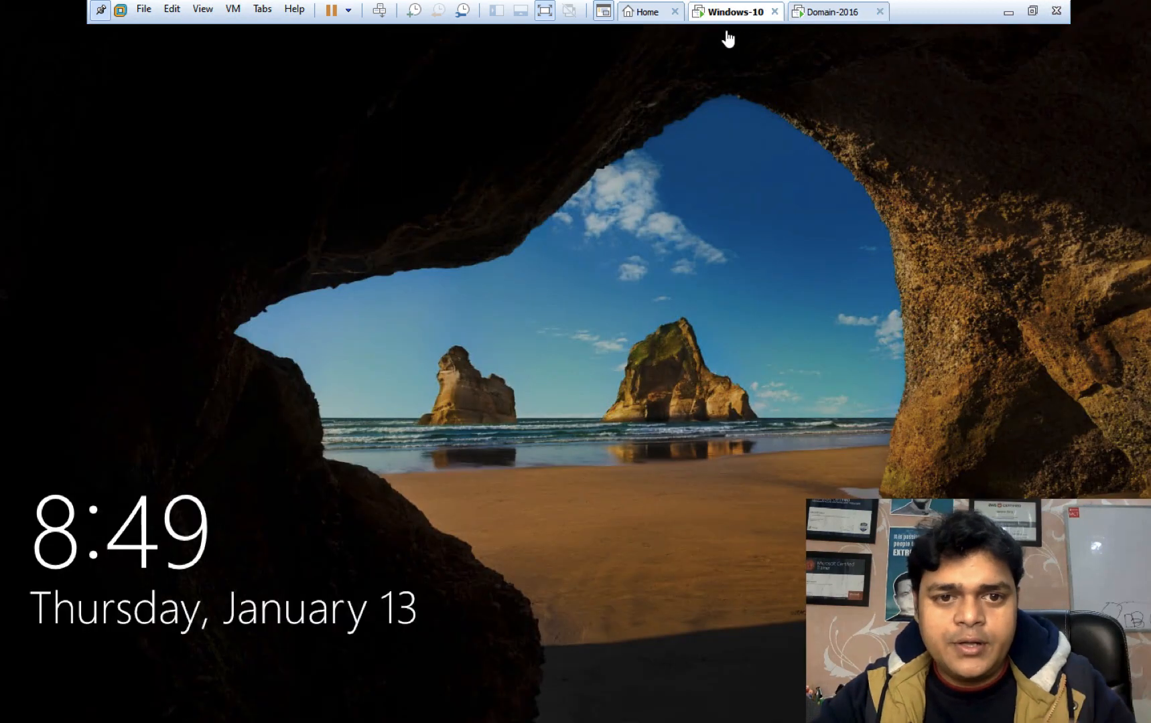
left_click(398, 128)
type("*******")
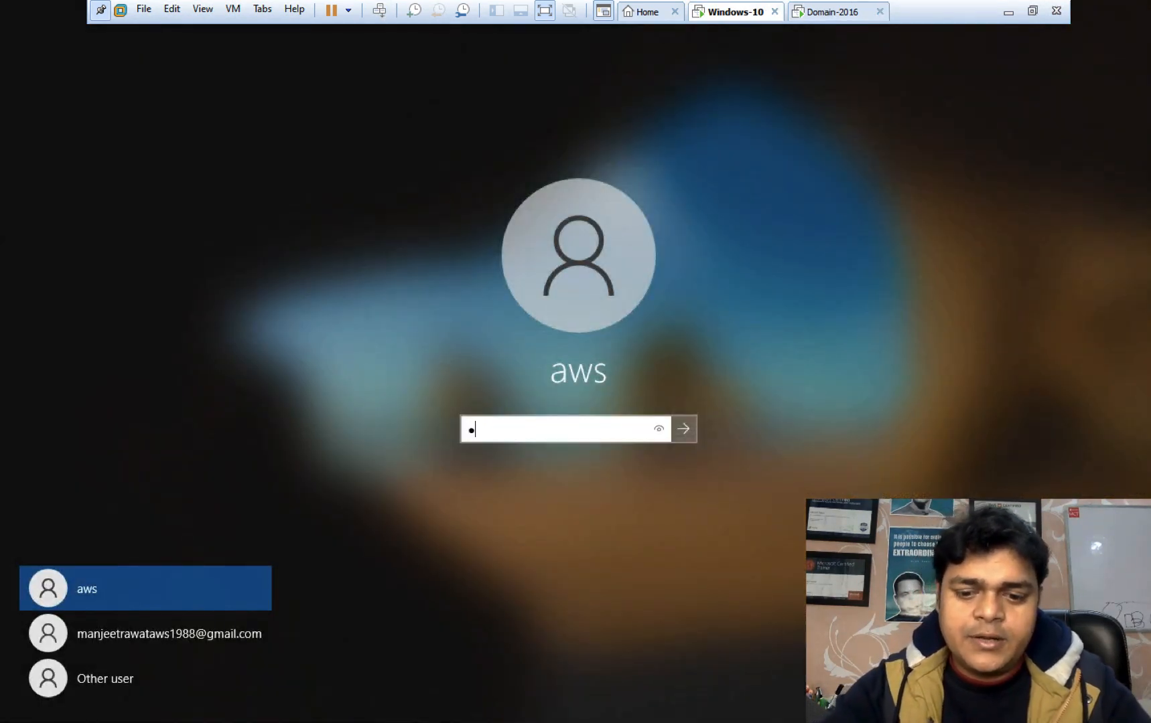
type("**")
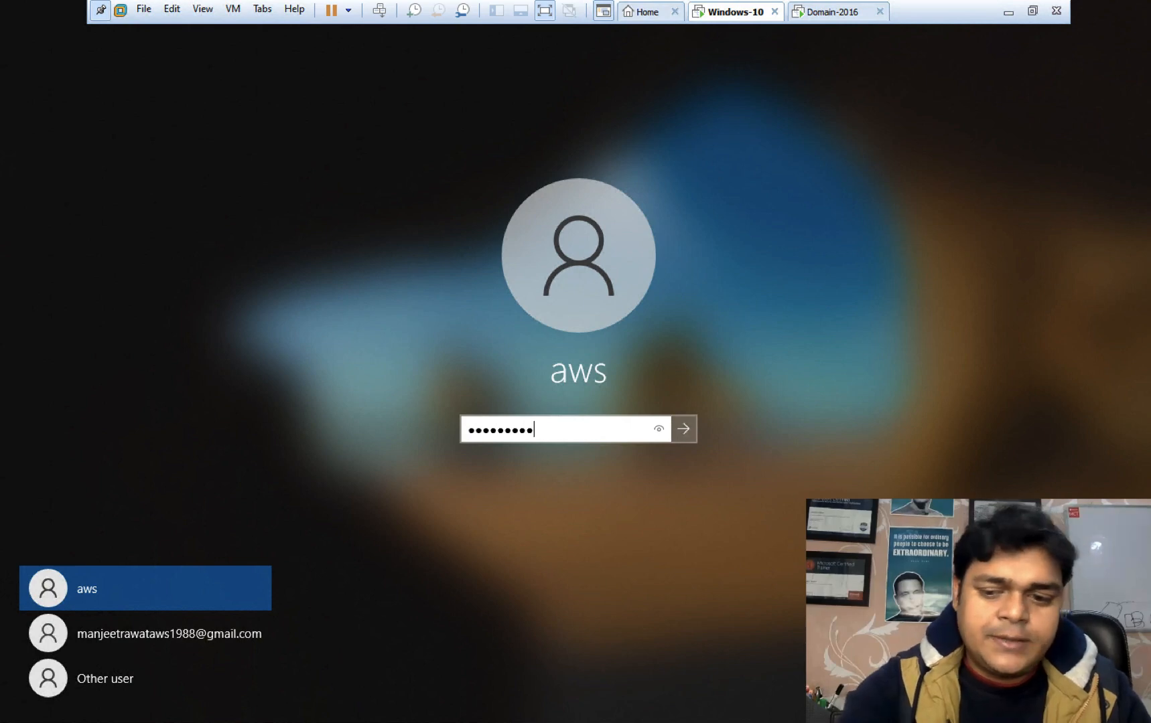
key("Return")
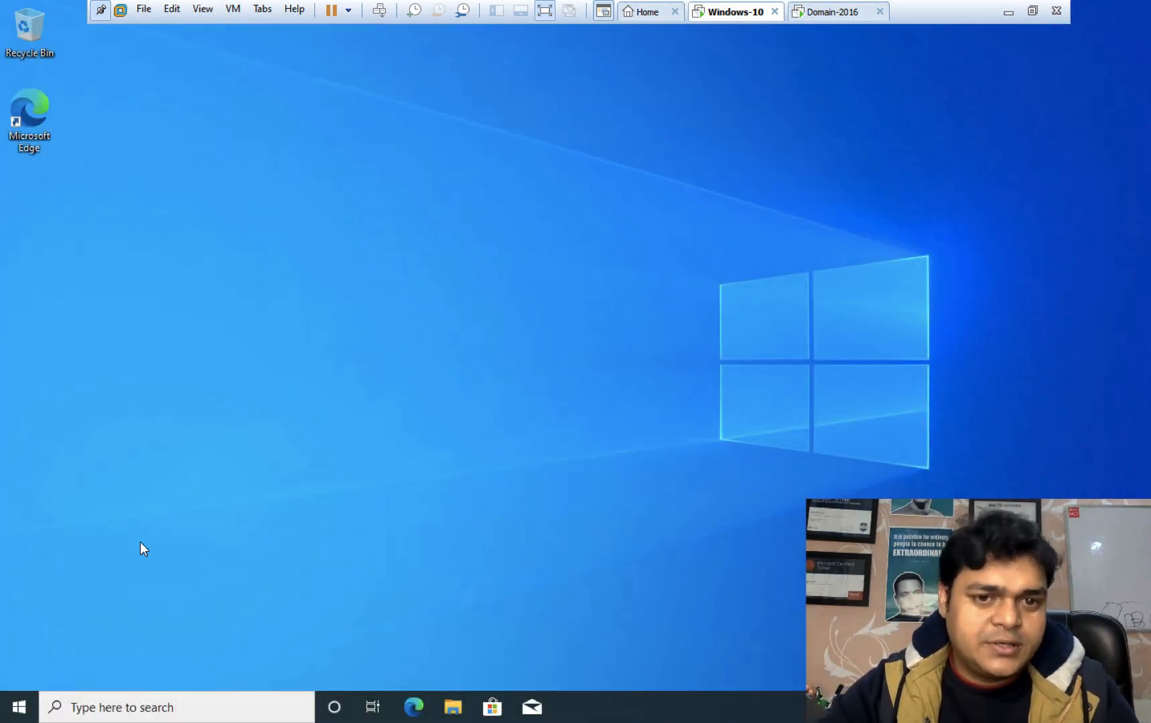
- Sign out of the aws account on Windows-10 and bring up the sign-in form for another user
left_click(17, 717)
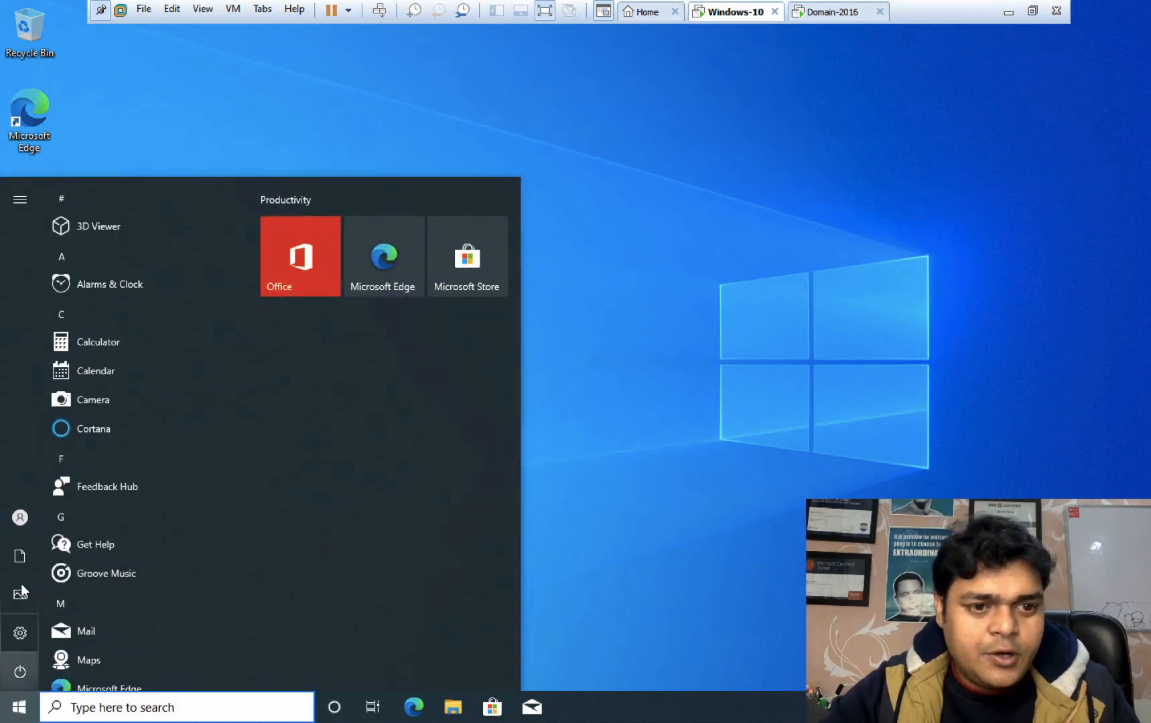
left_click(54, 518)
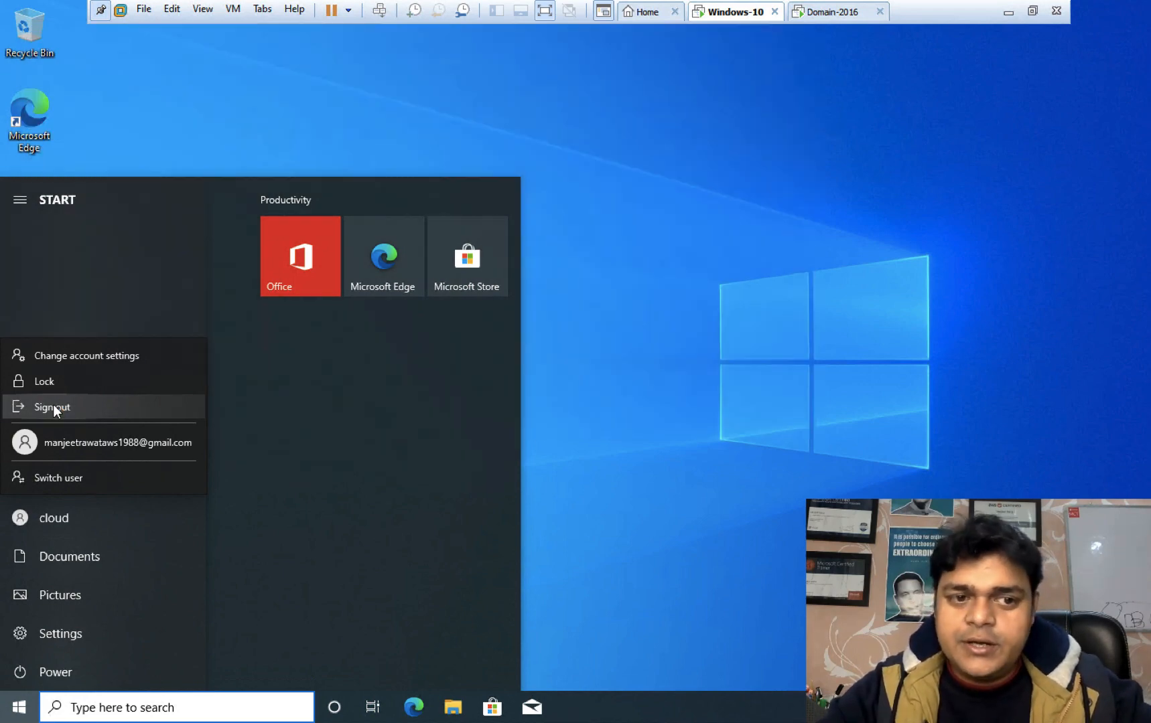
left_click(53, 407)
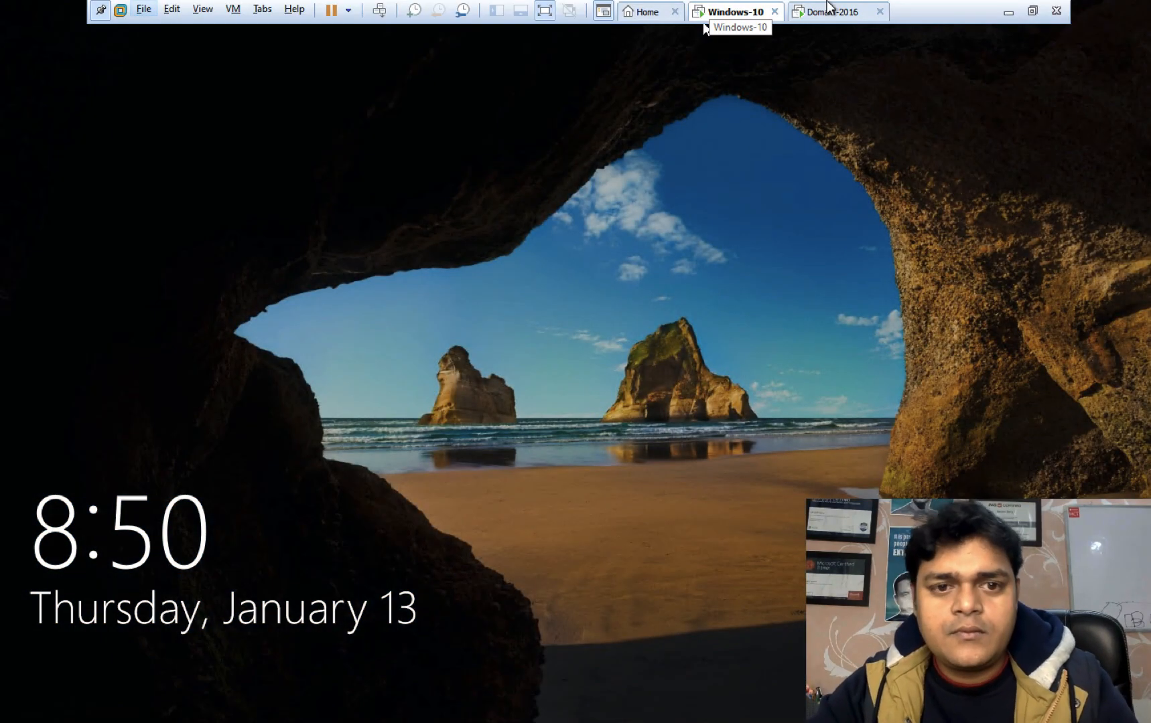
left_click(503, 322)
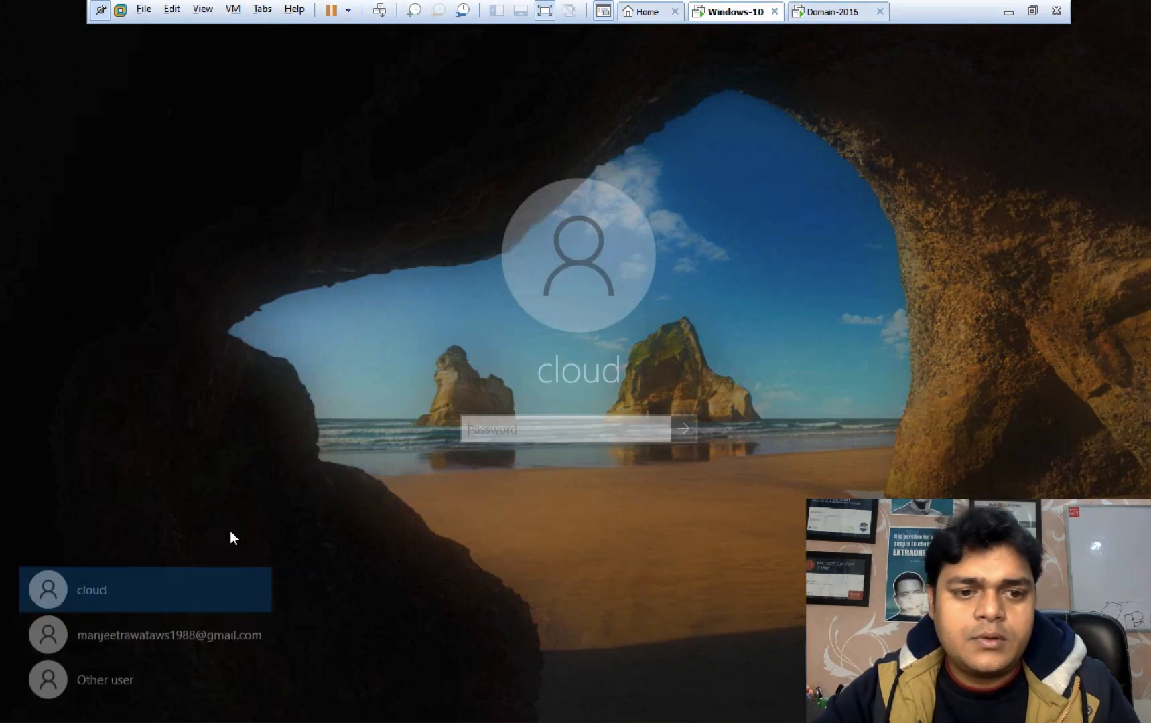
left_click(93, 685)
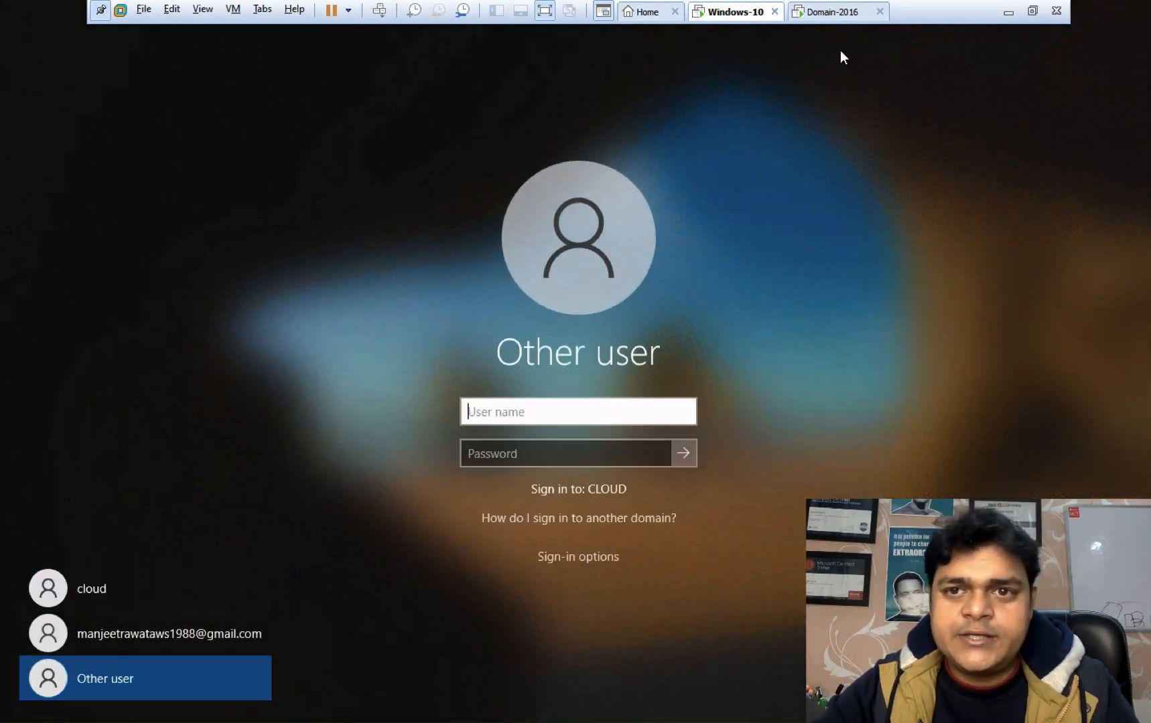
- Switch to the Domain-2016 server, check the names in the gcp user's general properties, and close them
left_click(830, 11)
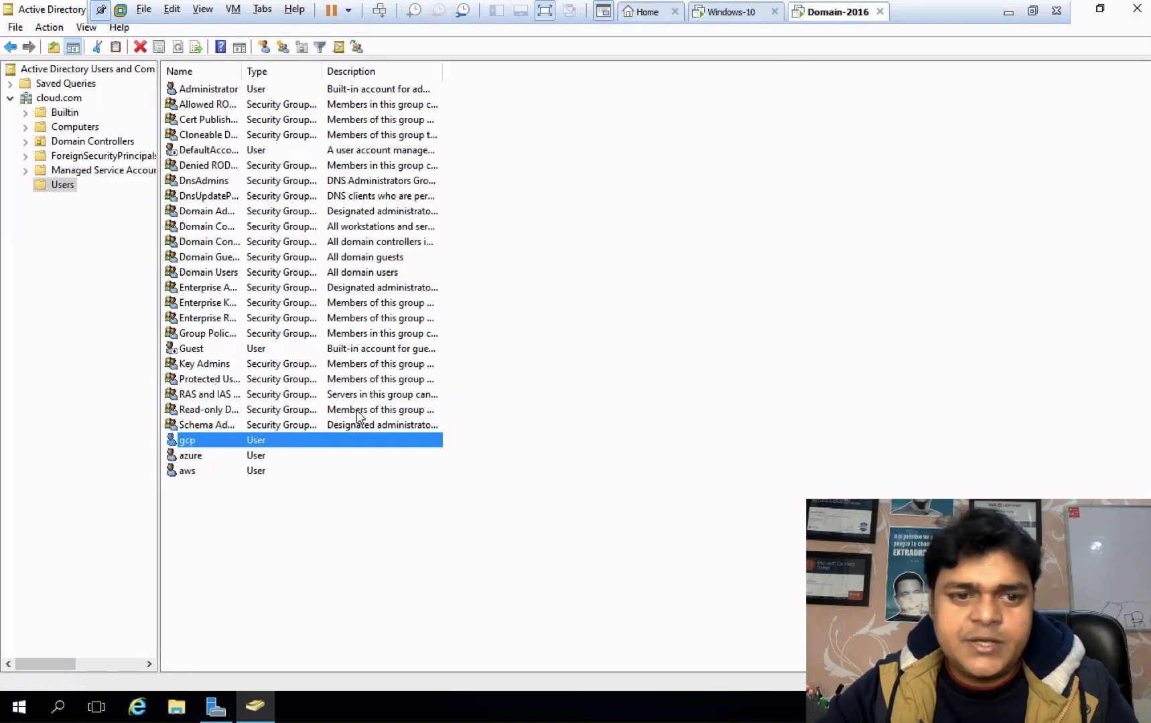
double_click(190, 442)
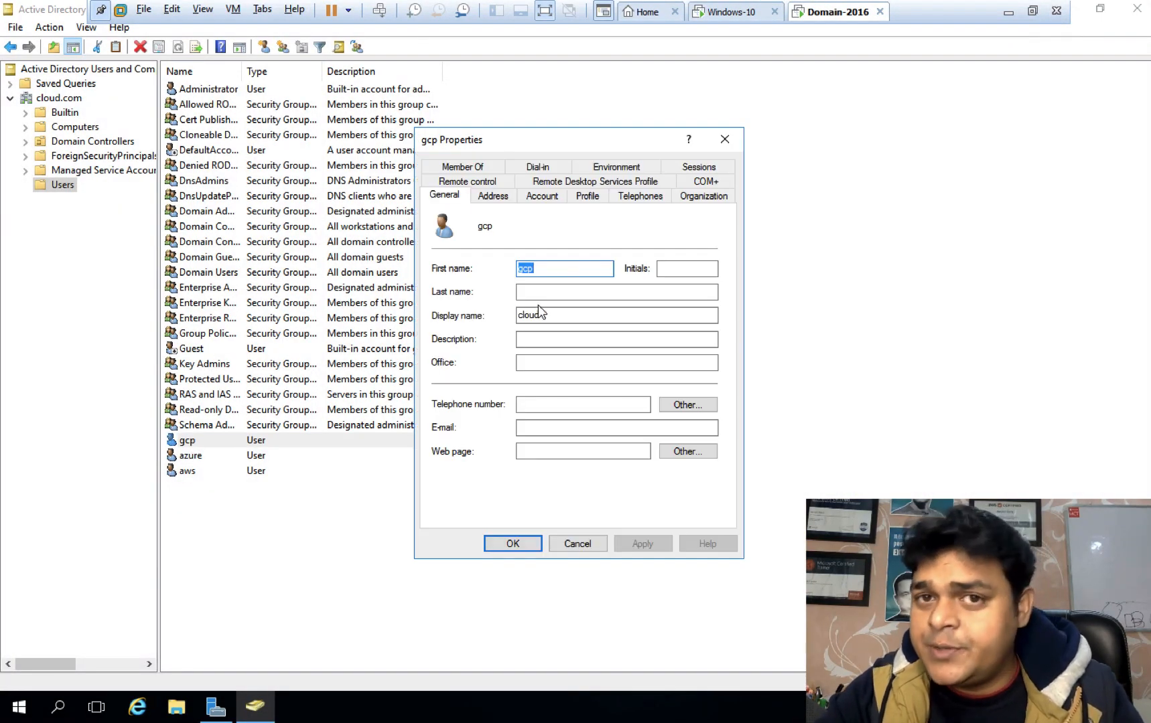
left_click(510, 544)
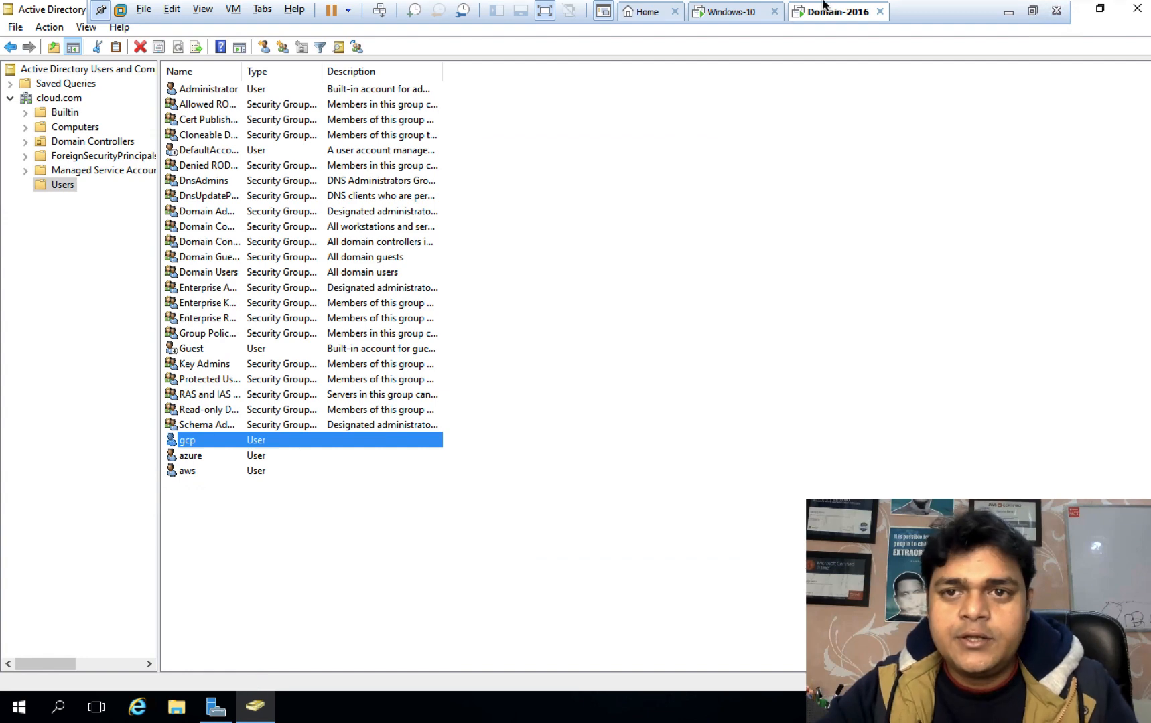
- Sign in to the CLOUD domain on Windows-10 as gcp with the account password, and return to the Domain-2016 server
left_click(744, 20)
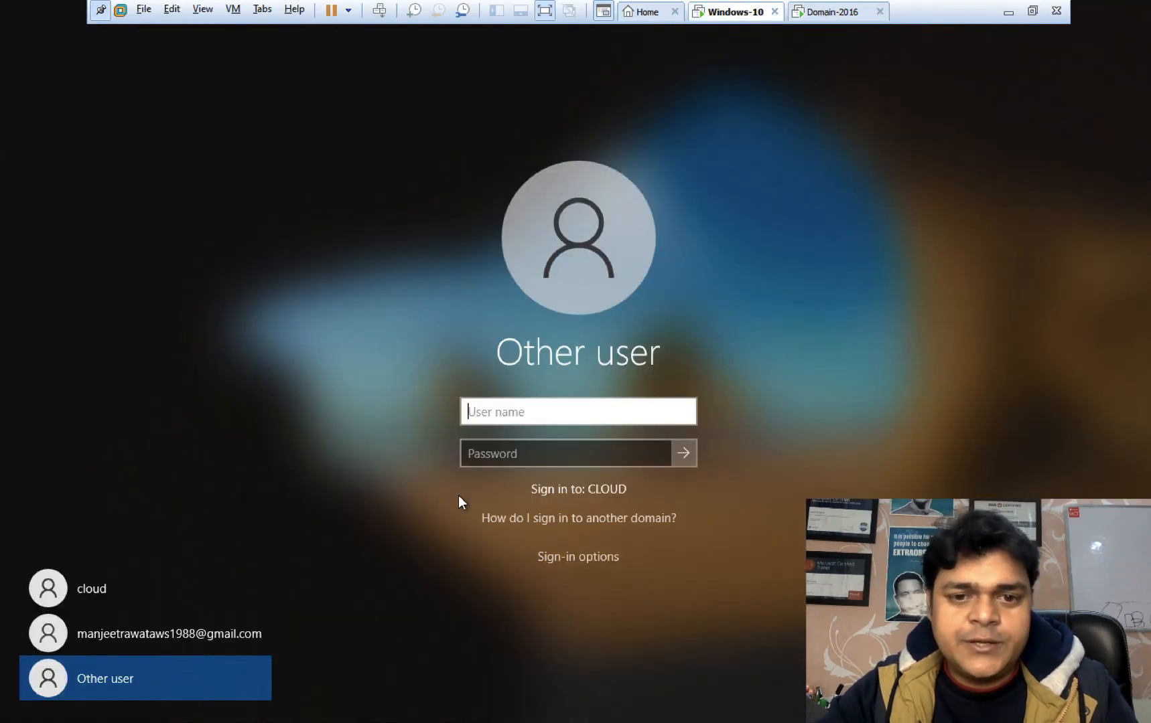
type("gcp")
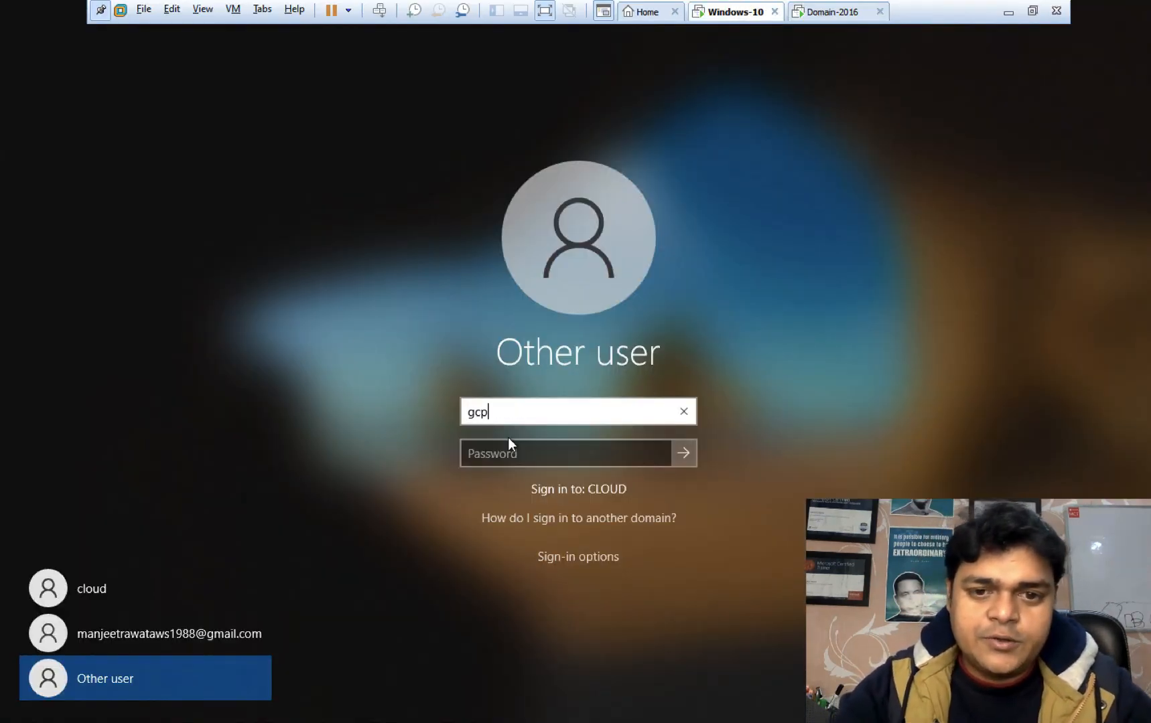
key("Tab")
type("Password")
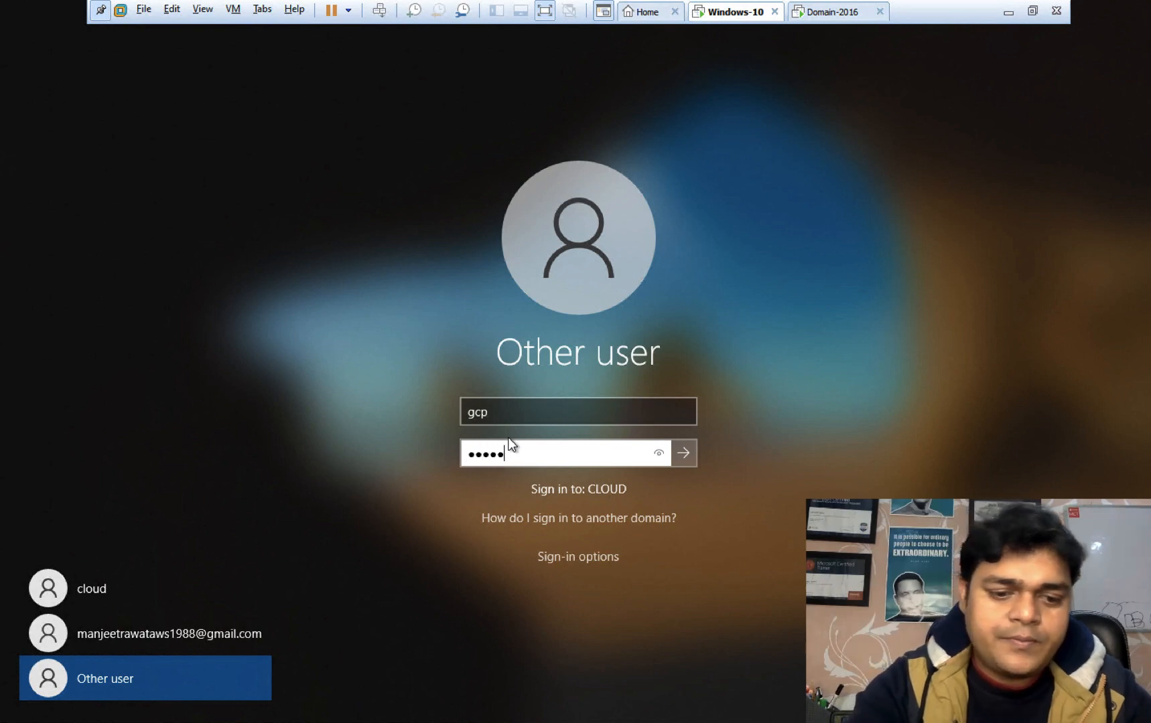
key("Return")
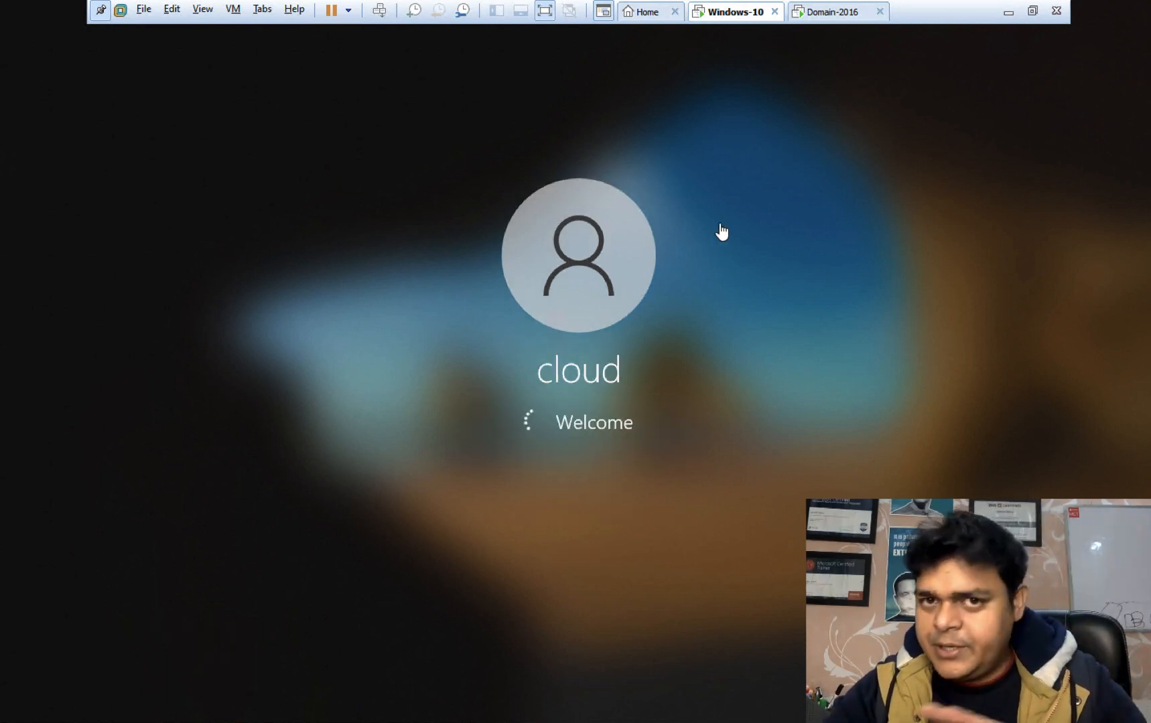
left_click(827, 17)
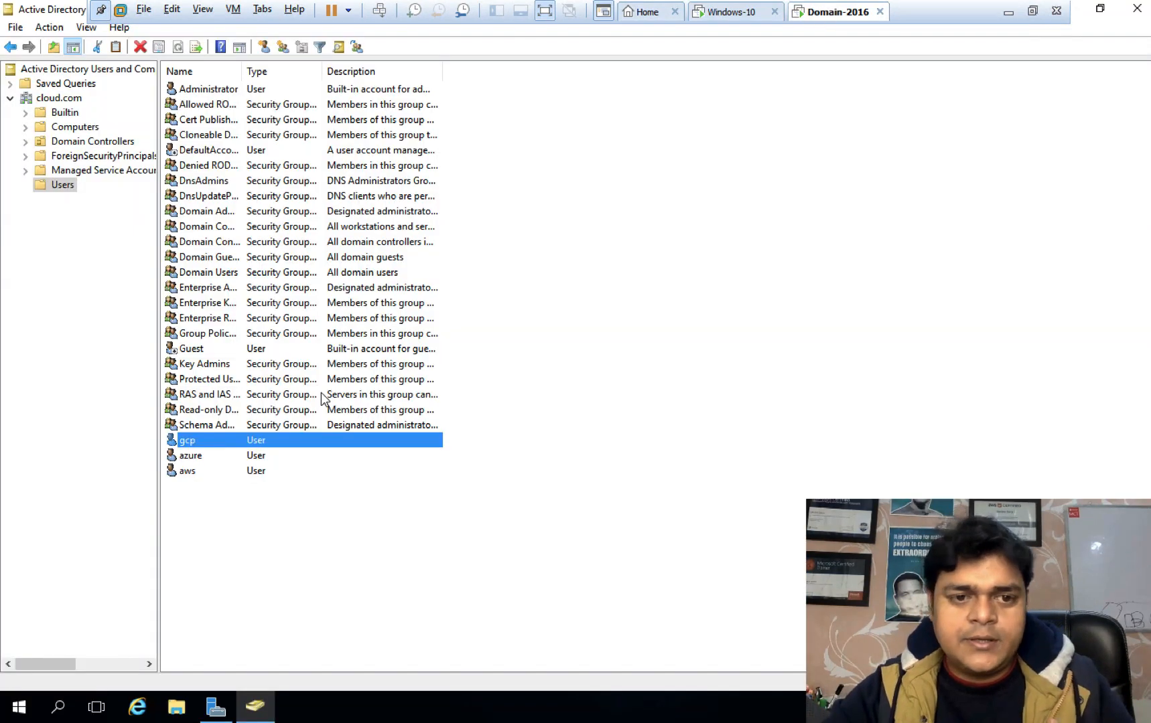
- Review the aws user's logon name, domain suffix and permitted logon hours in the account properties, and close them without changes
right_click(187, 472)
left_click(247, 440)
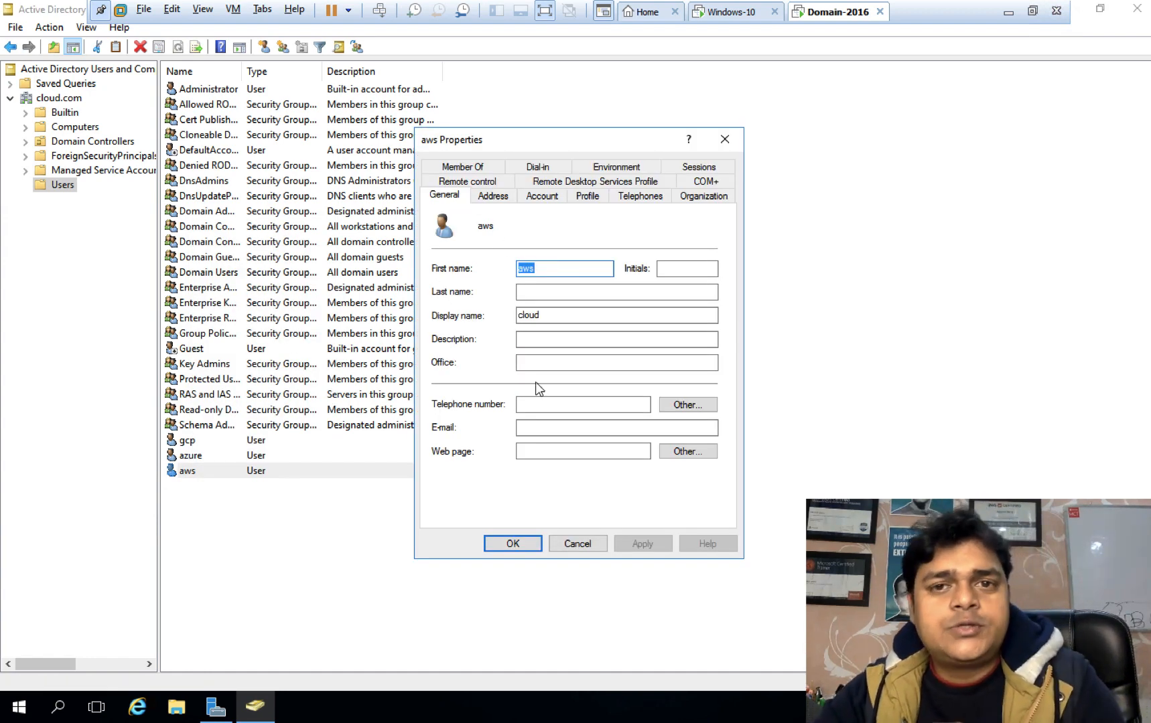
left_click(546, 196)
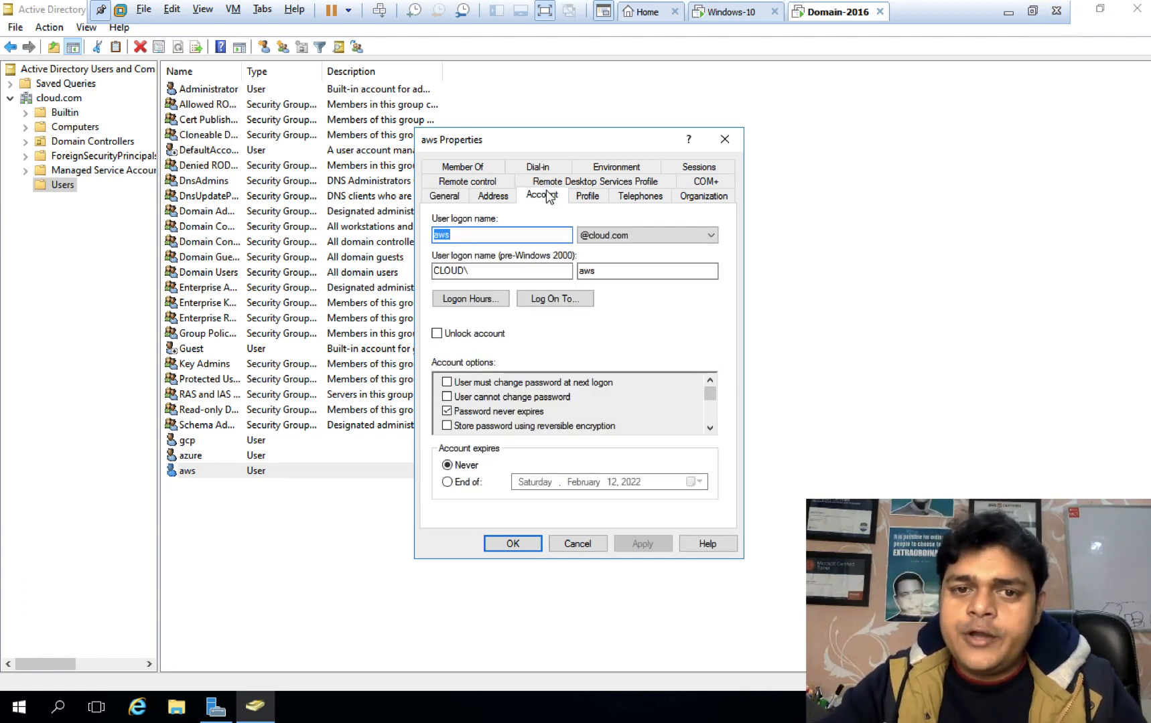
left_click(619, 236)
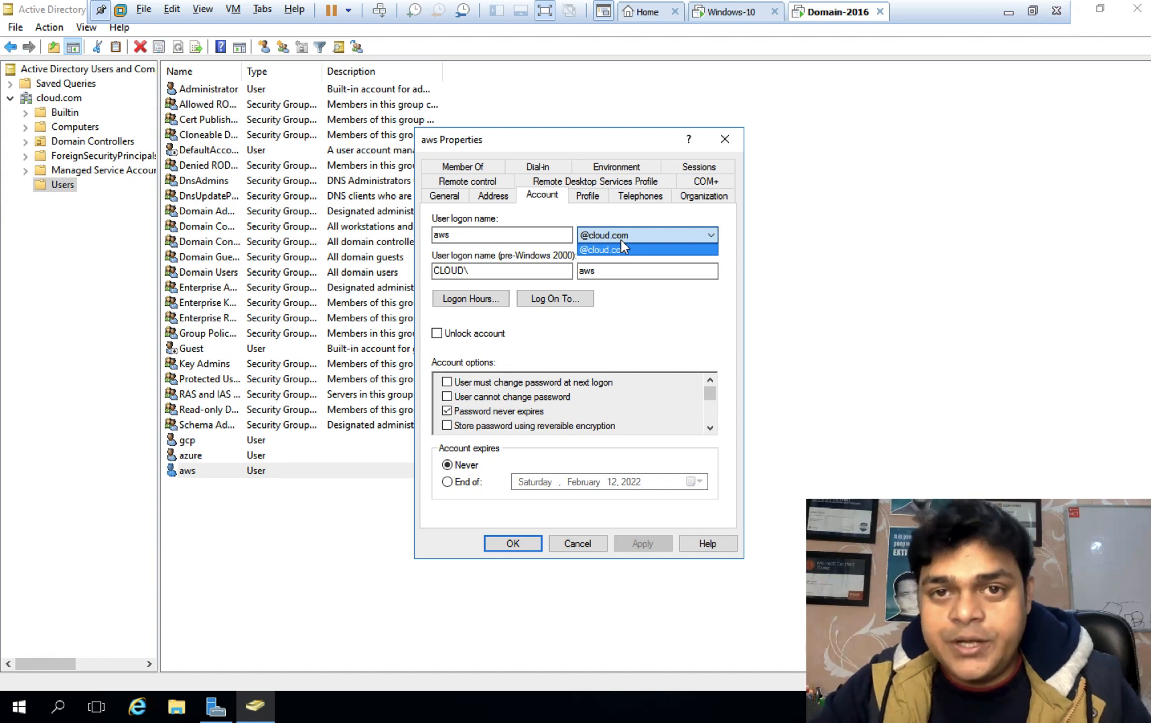
left_click(658, 312)
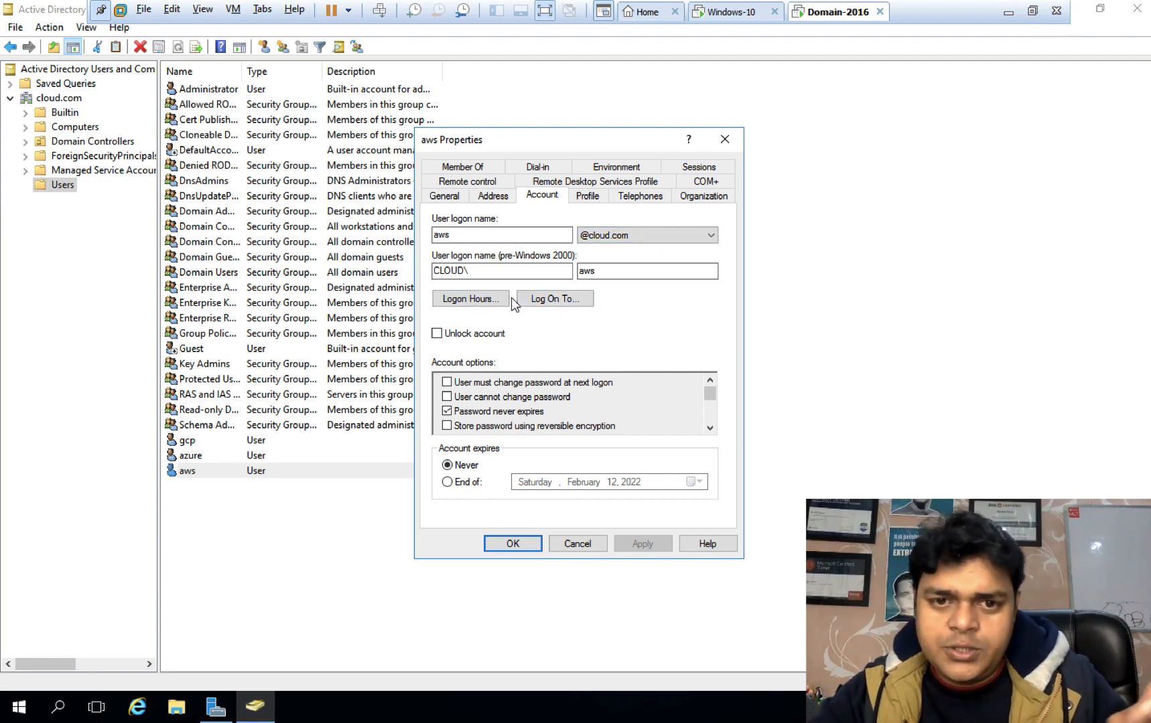
left_click(486, 301)
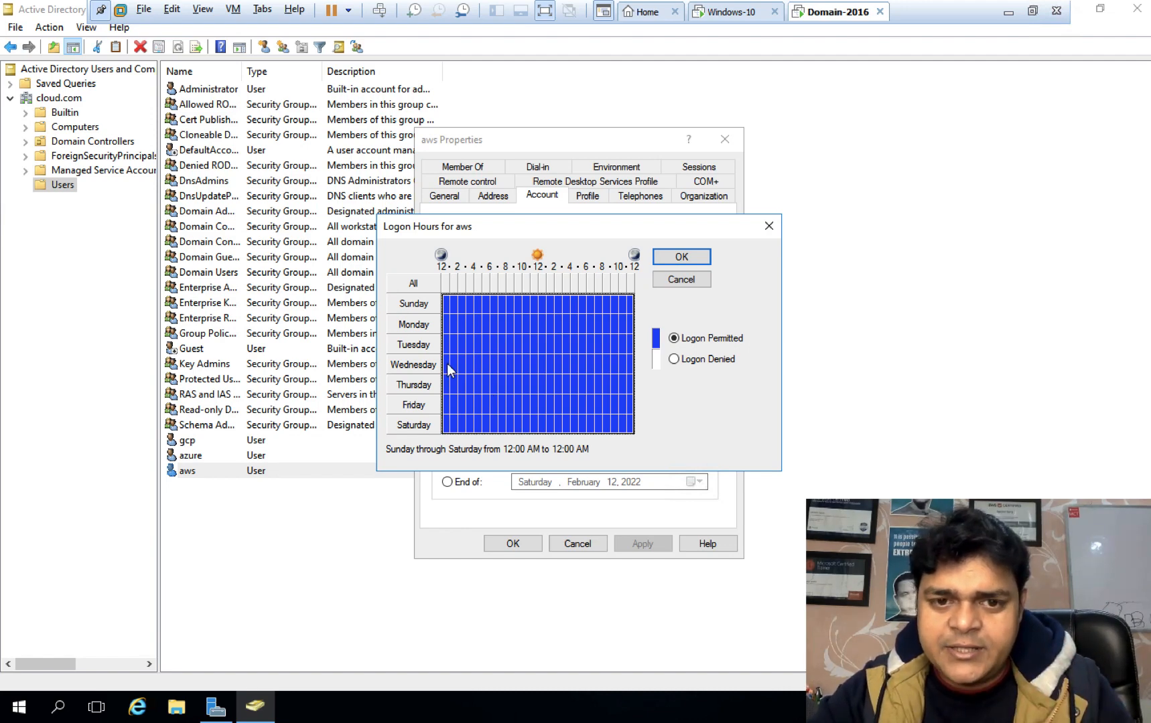
left_click(770, 226)
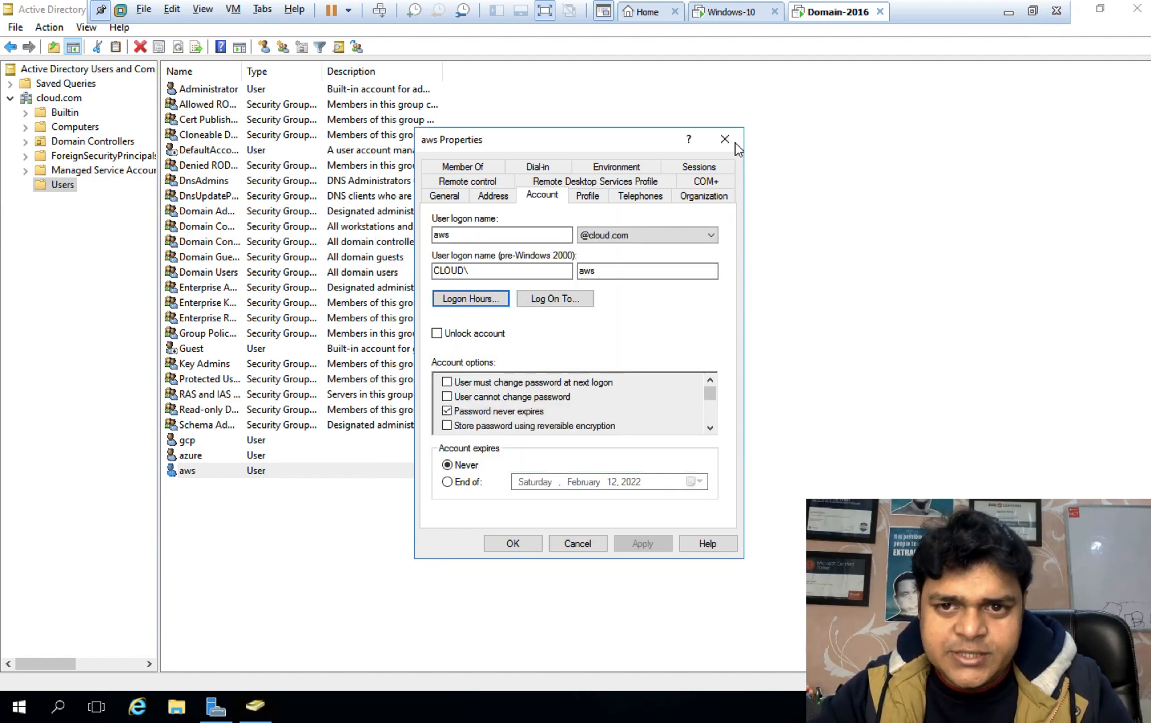
left_click(735, 144)
- Deny the aws user logon for the whole of Thursday in the account's logon hours, and save the properties
left_click(193, 472)
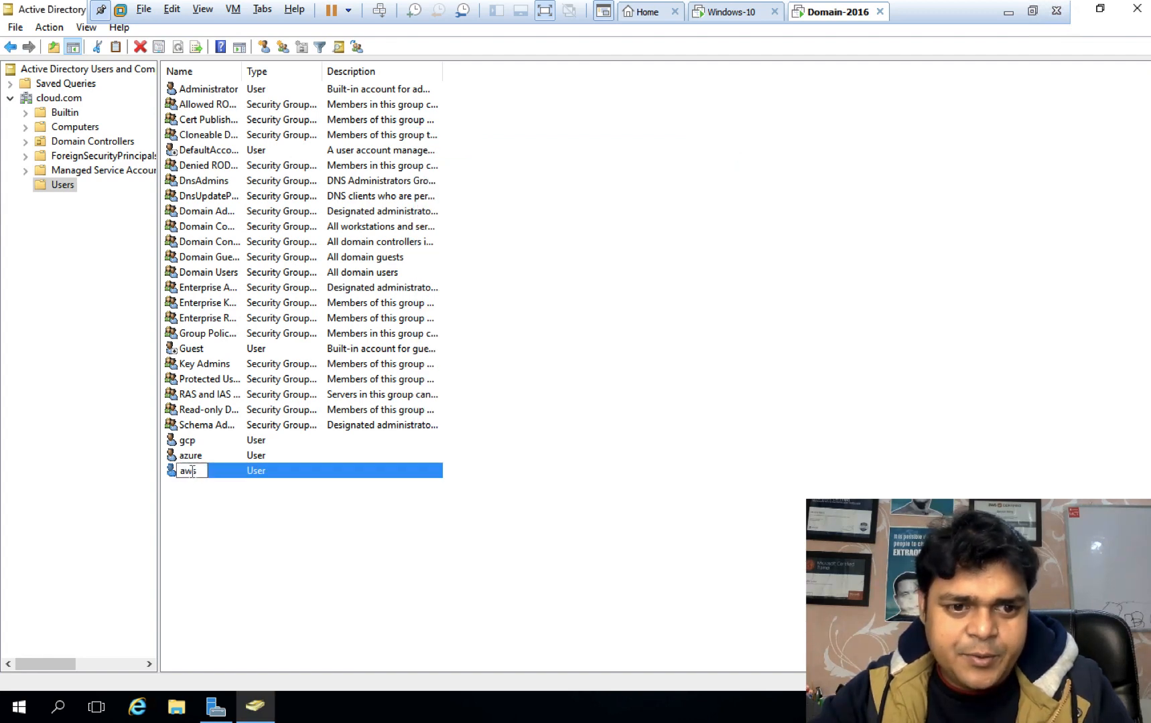
key("Escape")
double_click(193, 471)
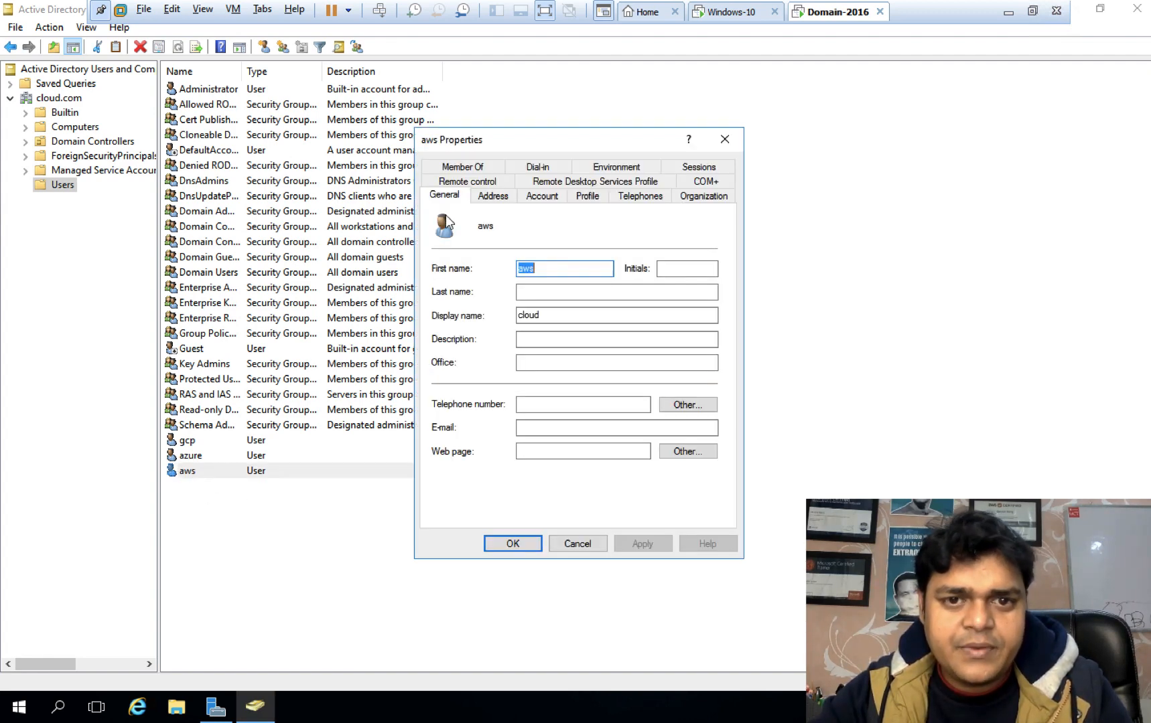
left_click(549, 196)
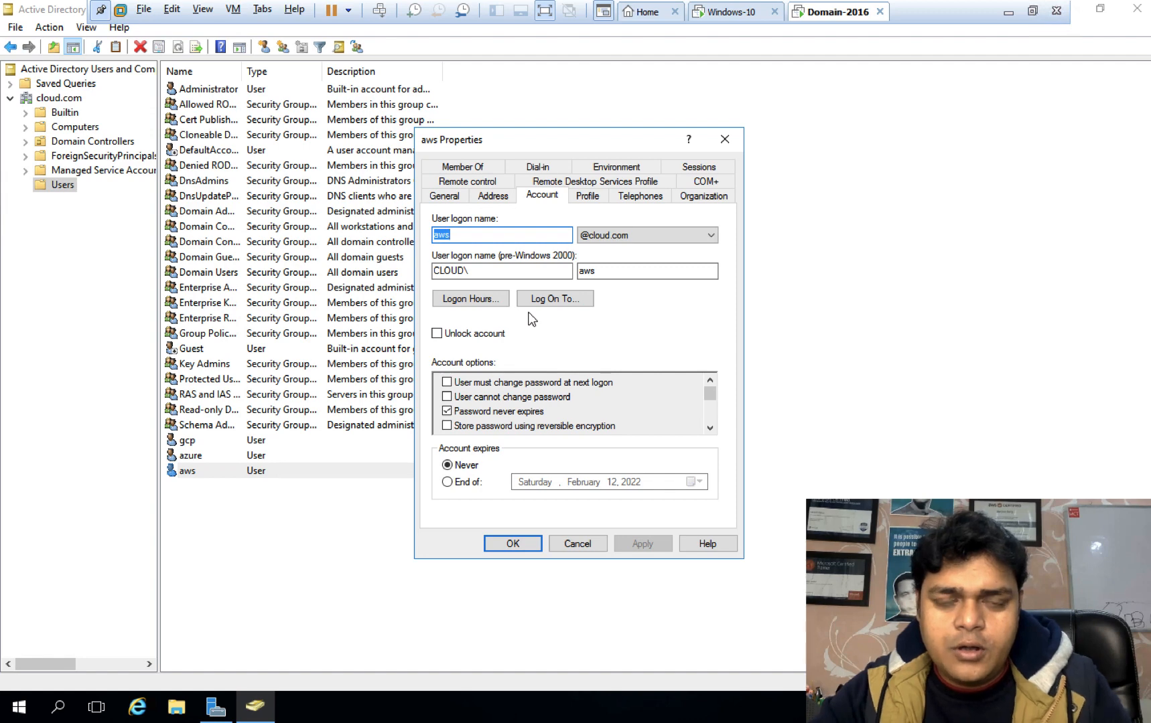
left_click(472, 299)
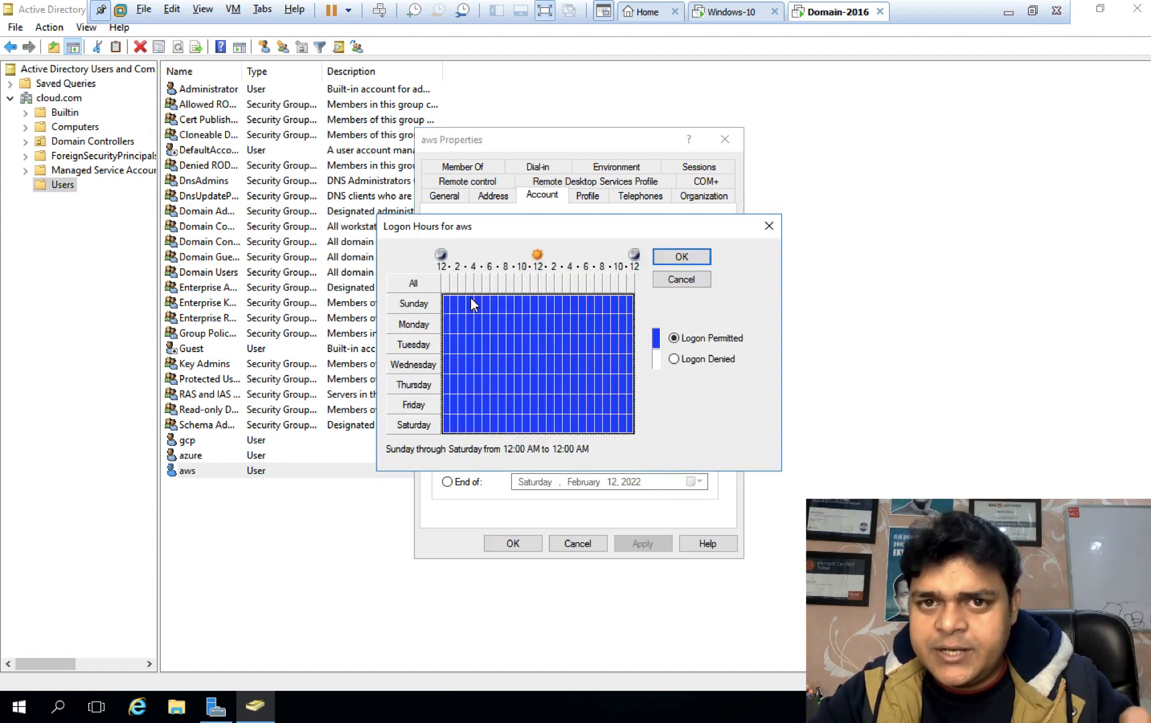
left_click(450, 385)
left_click_drag(509, 387, 647, 378)
left_click(674, 359)
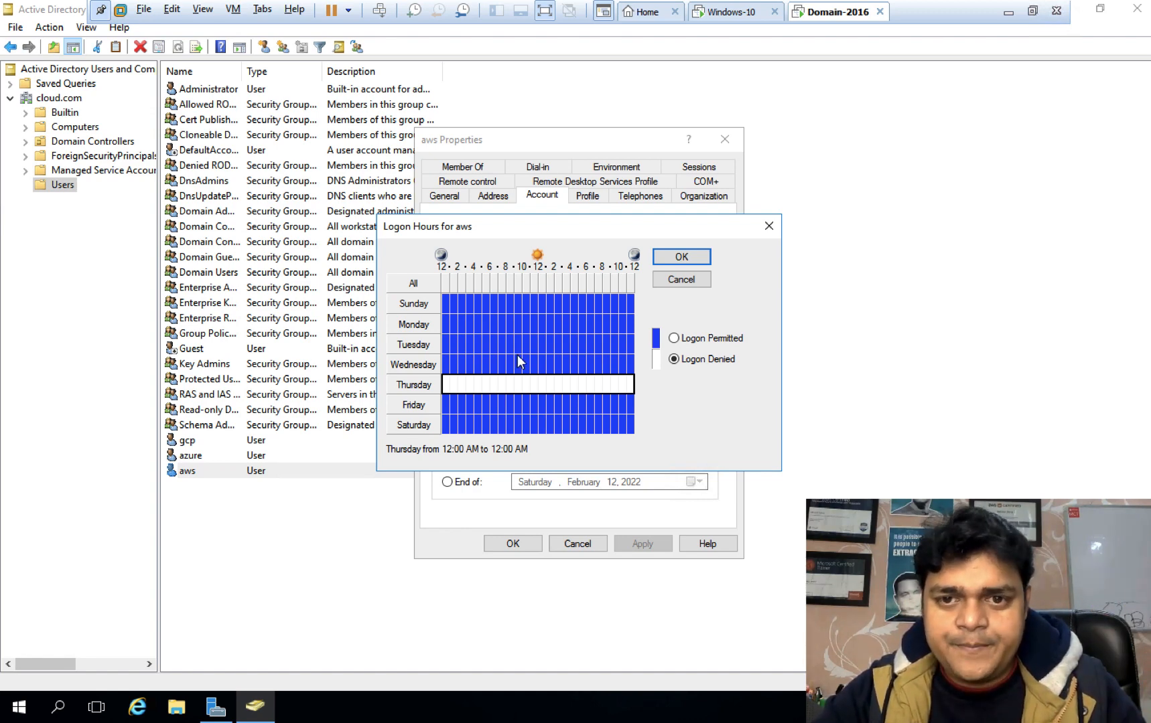
left_click(679, 258)
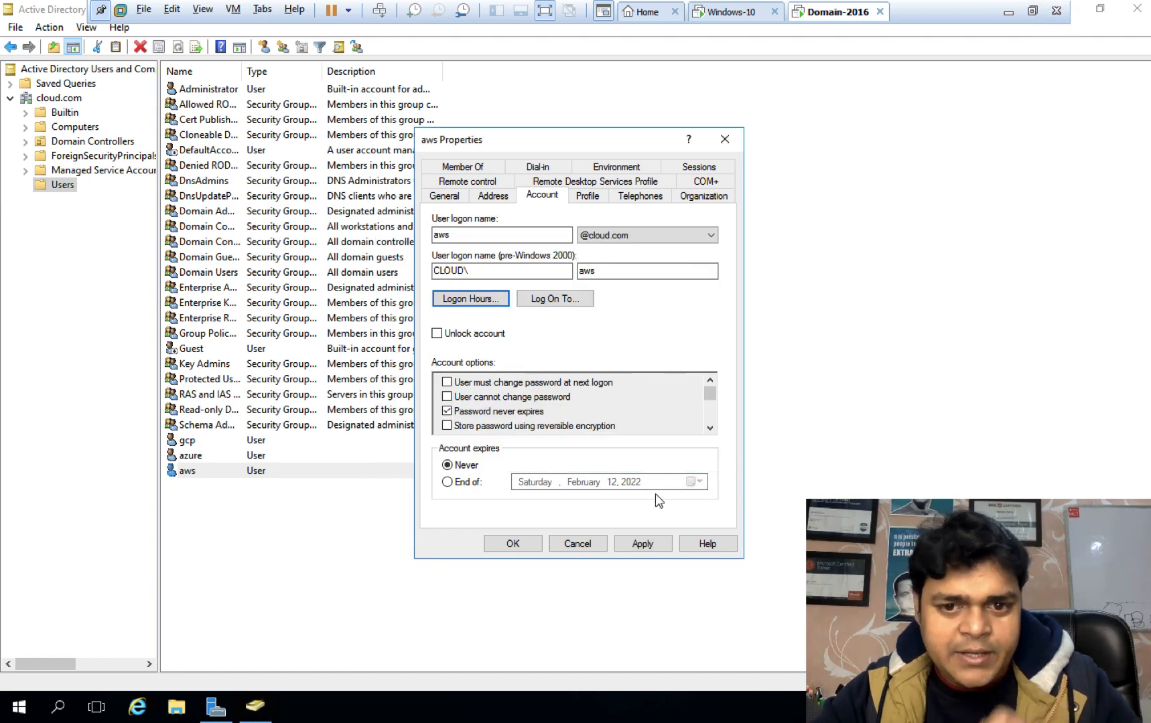
left_click(647, 540)
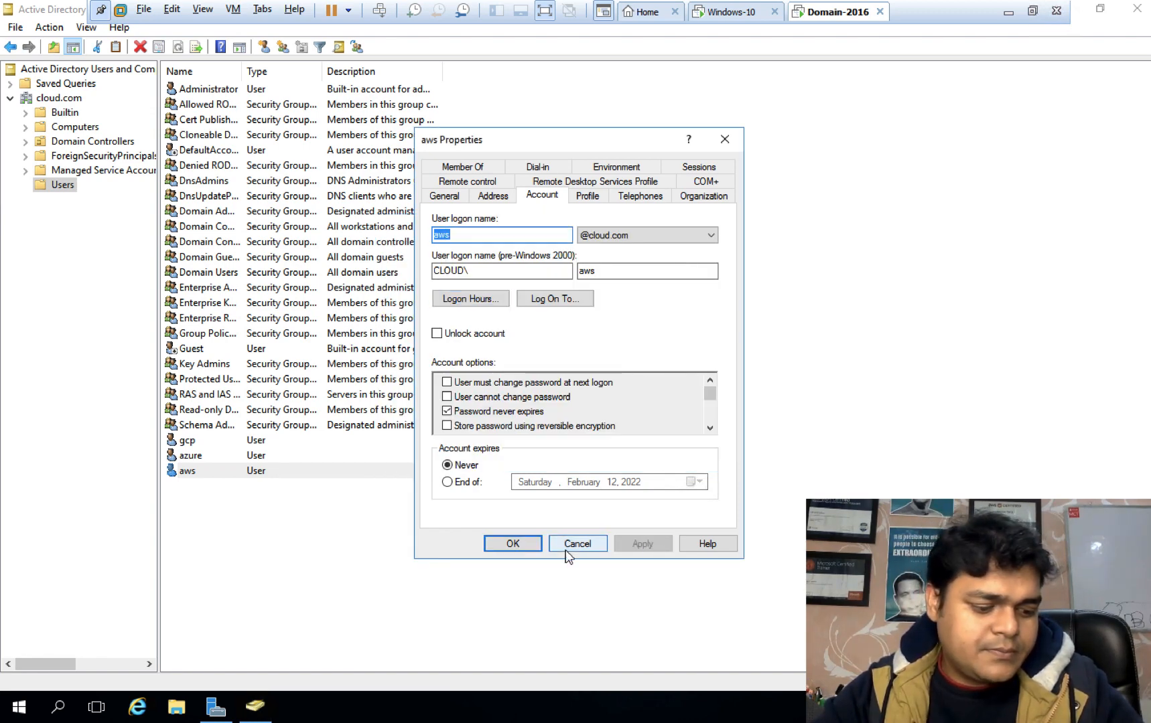
left_click(513, 544)
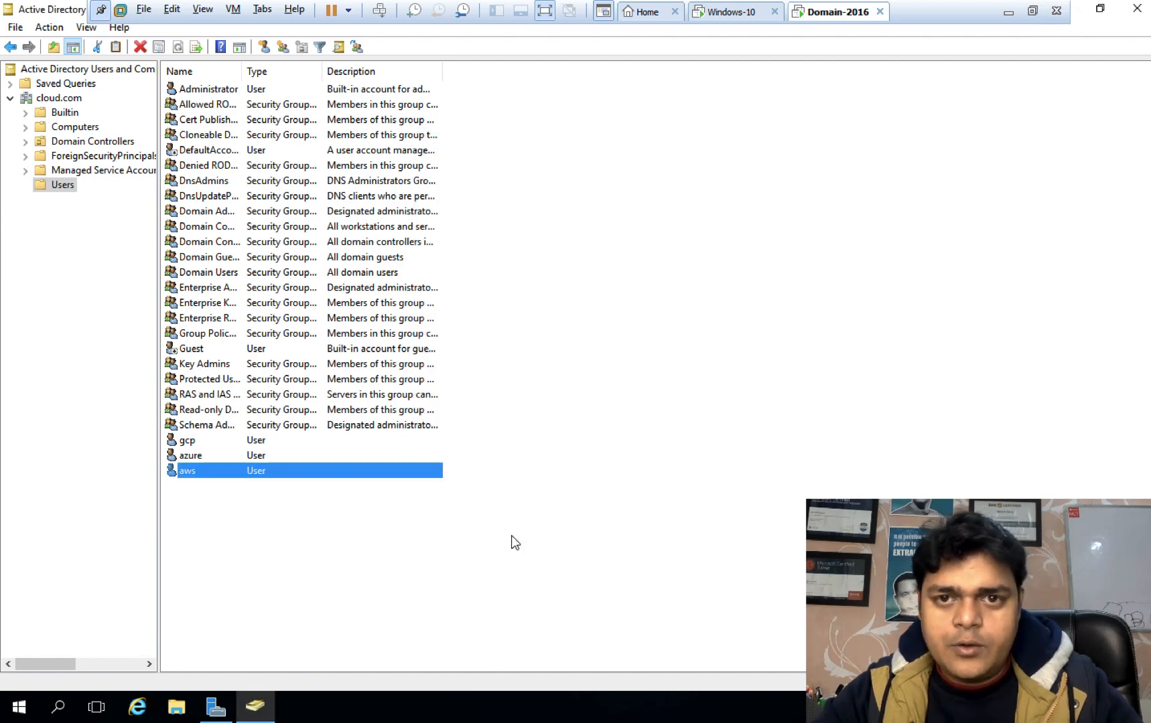
- Switch to the Windows-10 machine, log off to apply the VMware Tools changes, and sign back in as cloud with the account password
left_click(736, 14)
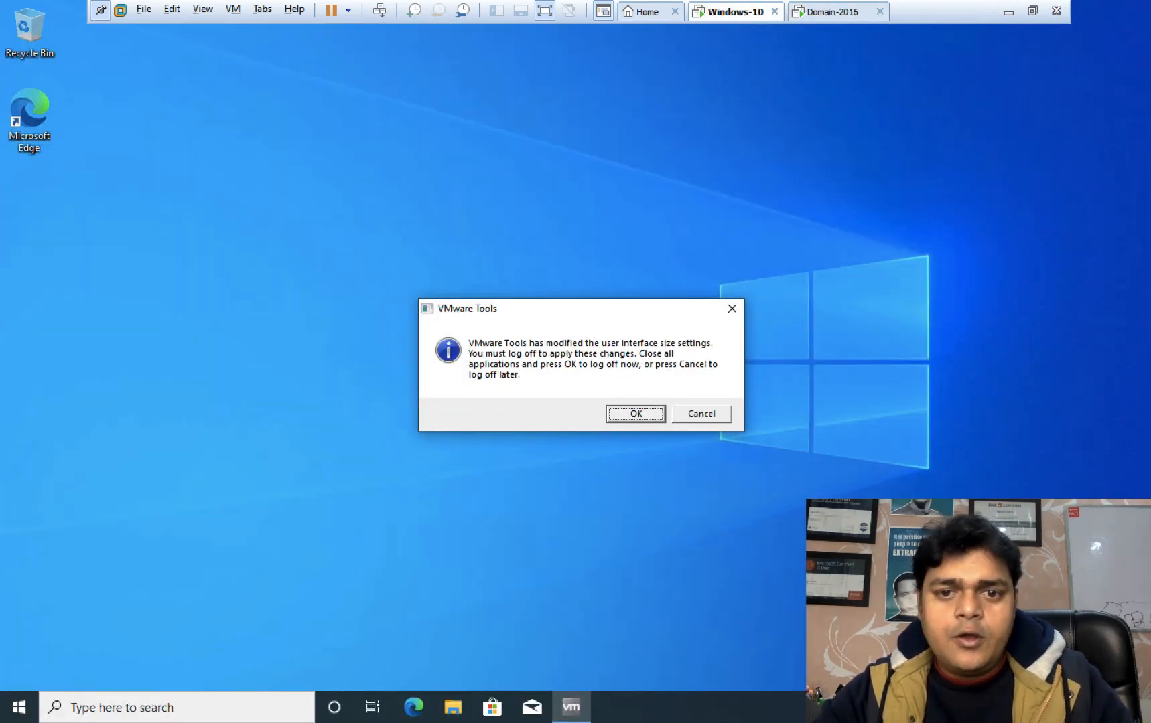
left_click(637, 414)
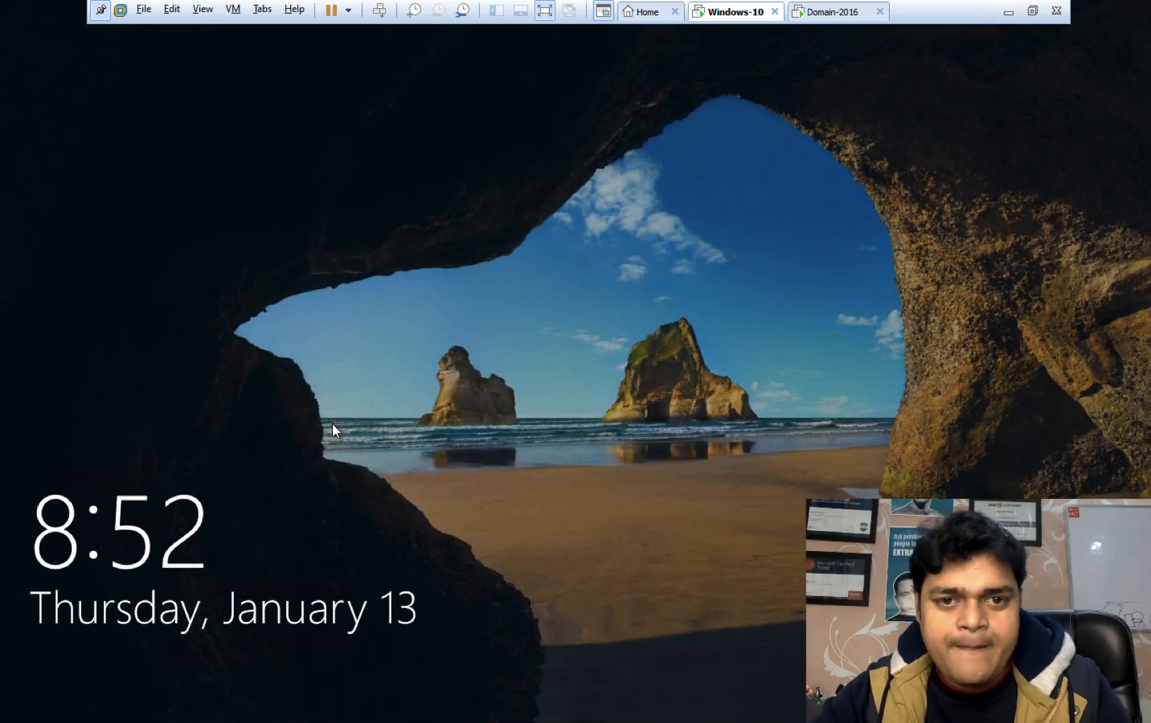
left_click(185, 578)
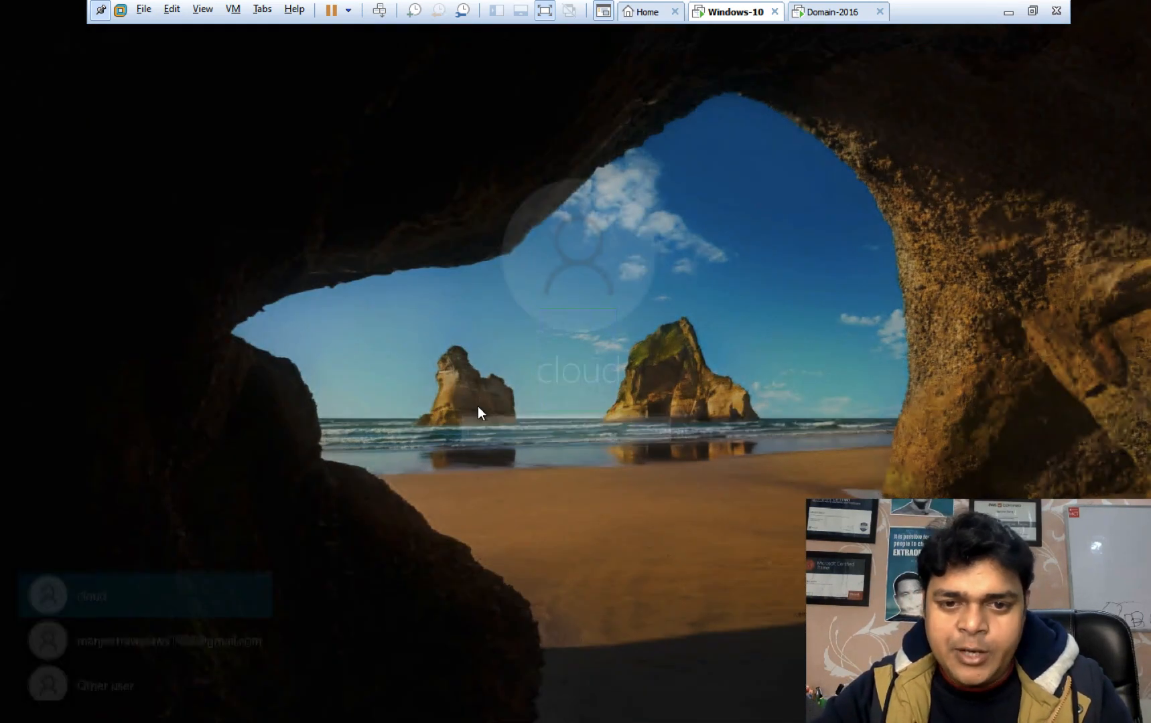
type("••••")
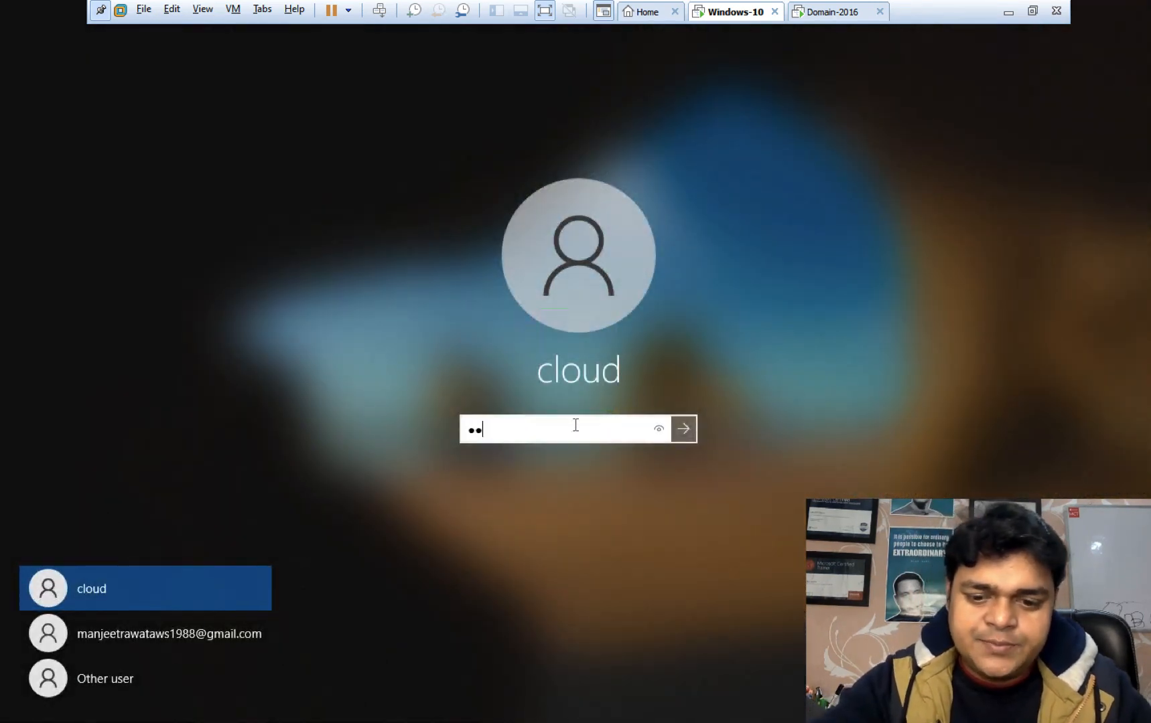
type("••••••")
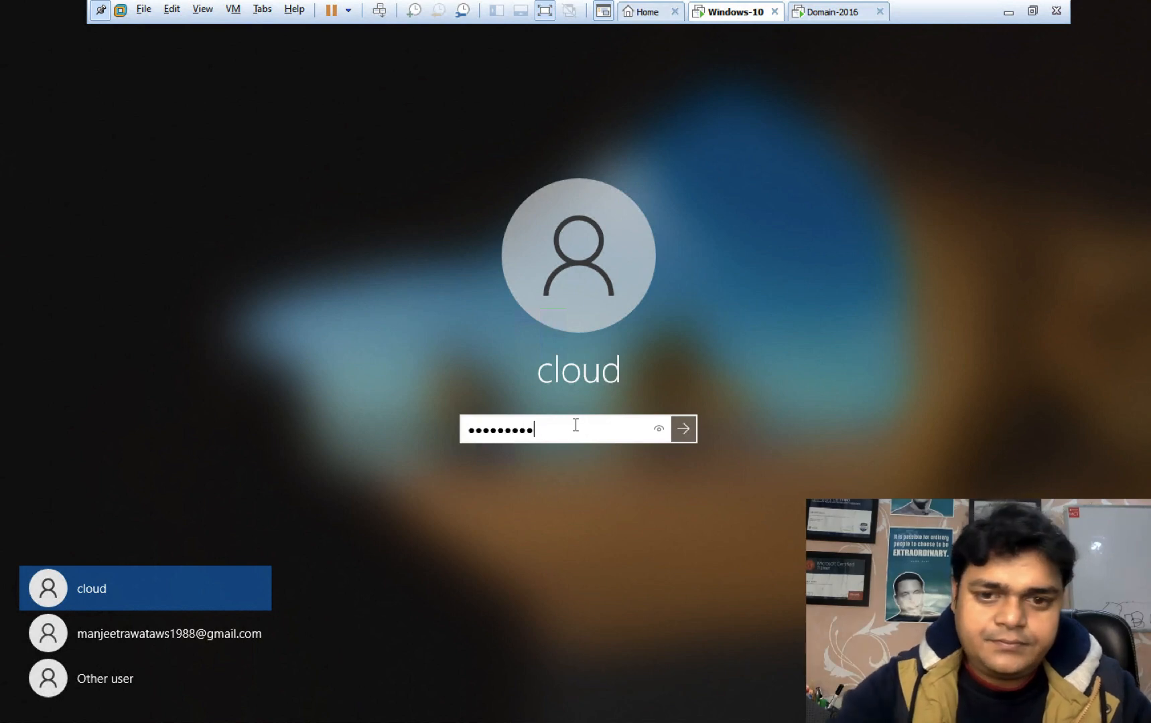
key("Return")
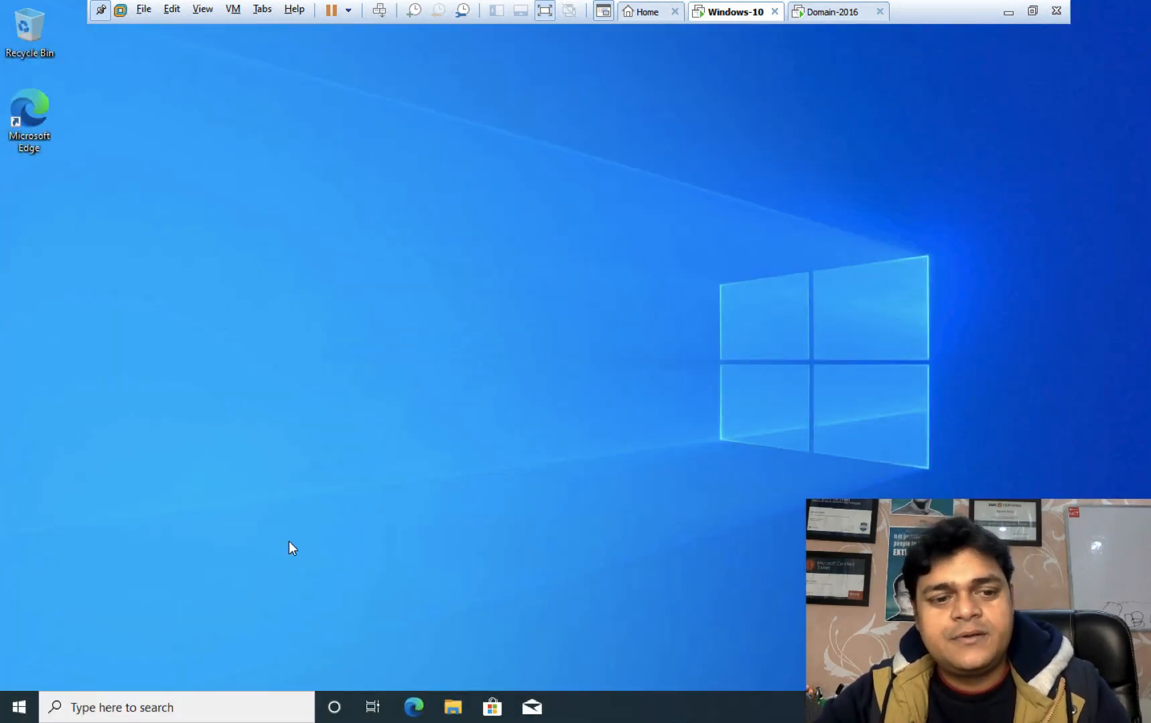
- Check which user account is signed in on Windows-10 by opening a Command Prompt with cmd, and close it
left_click(23, 707)
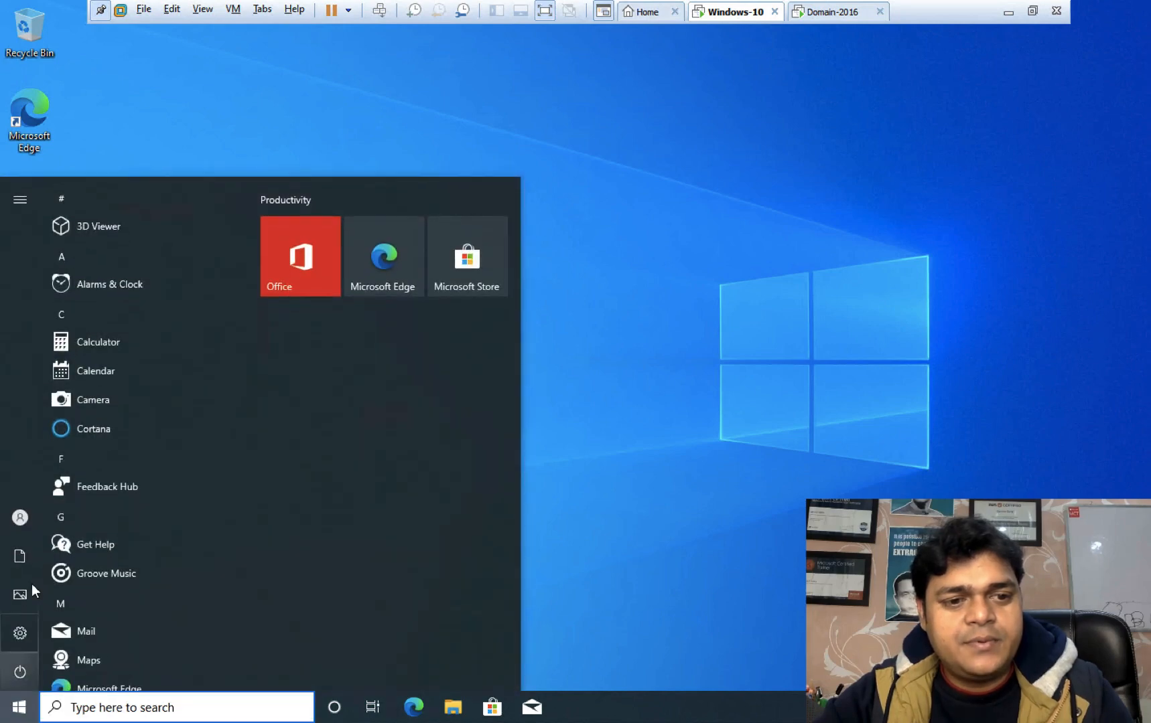
mouse_move(24, 521)
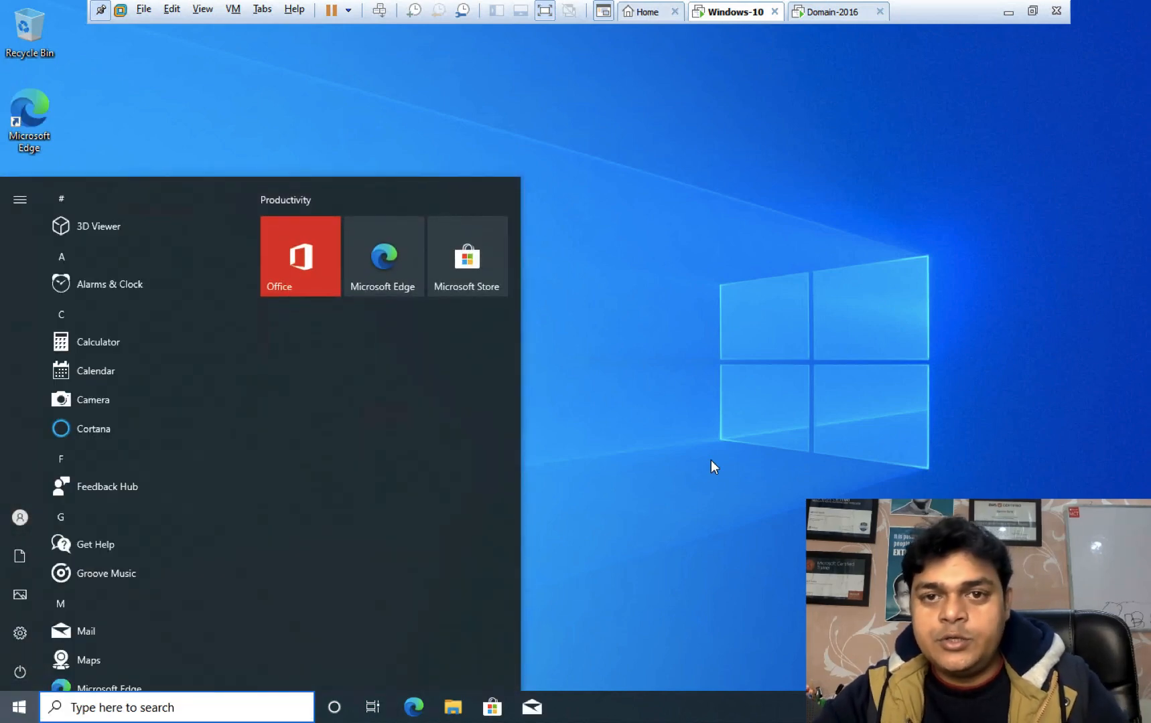
key("super+r")
type("cmd")
key("Return")
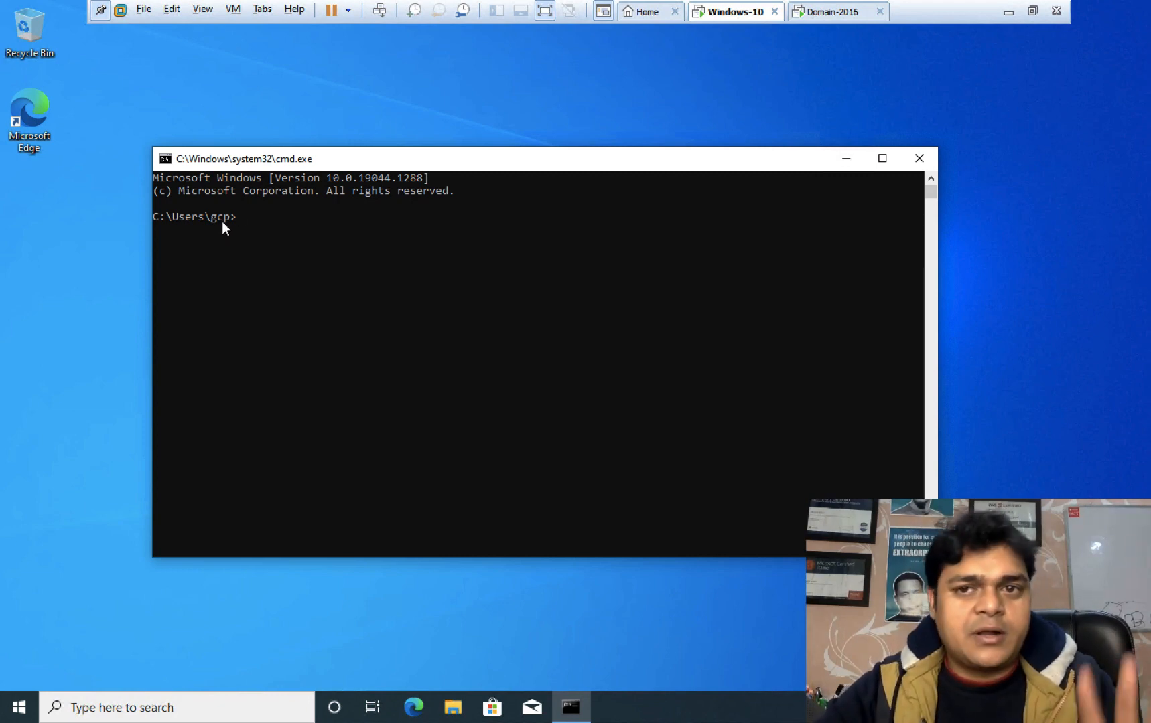
left_click(919, 159)
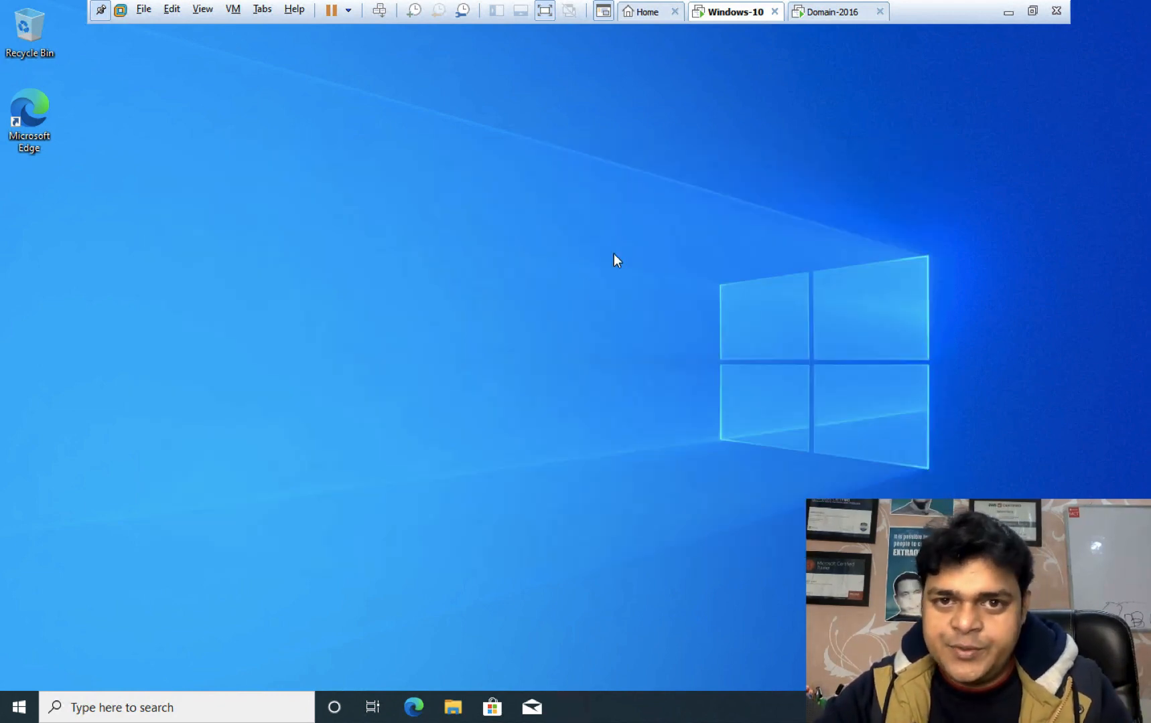
- Sign out of the current Windows-10 session with the logoff command and bring up the sign-in form for another user
left_click(19, 707)
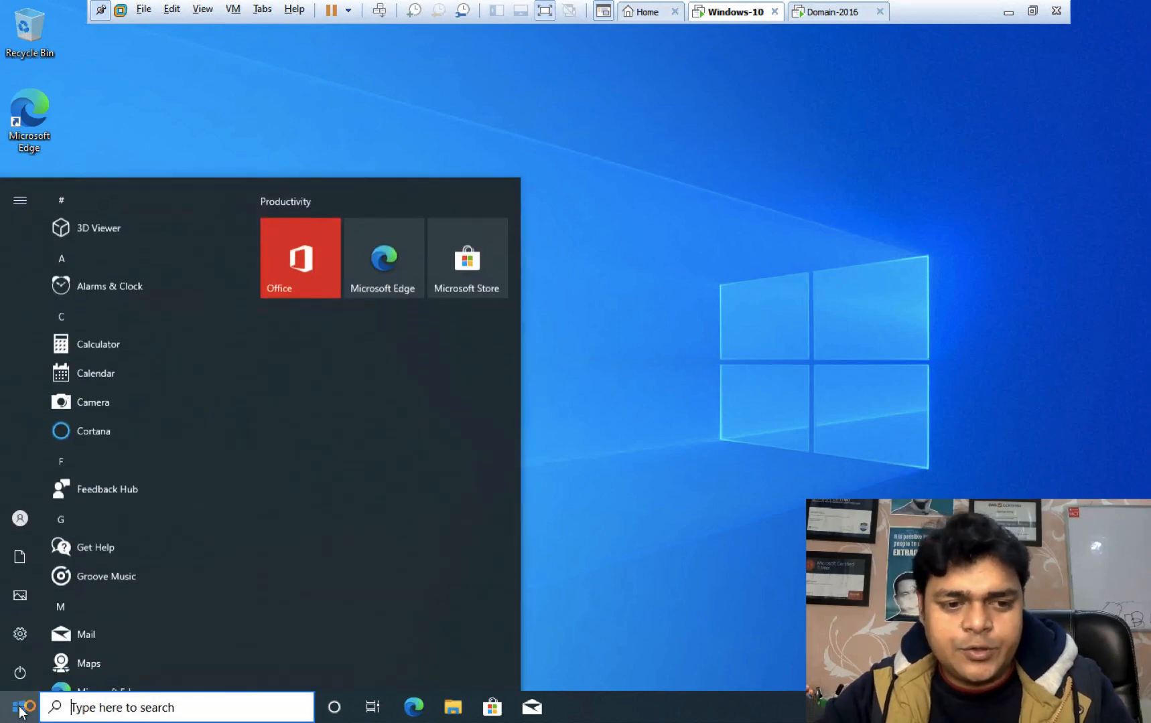
left_click(697, 495)
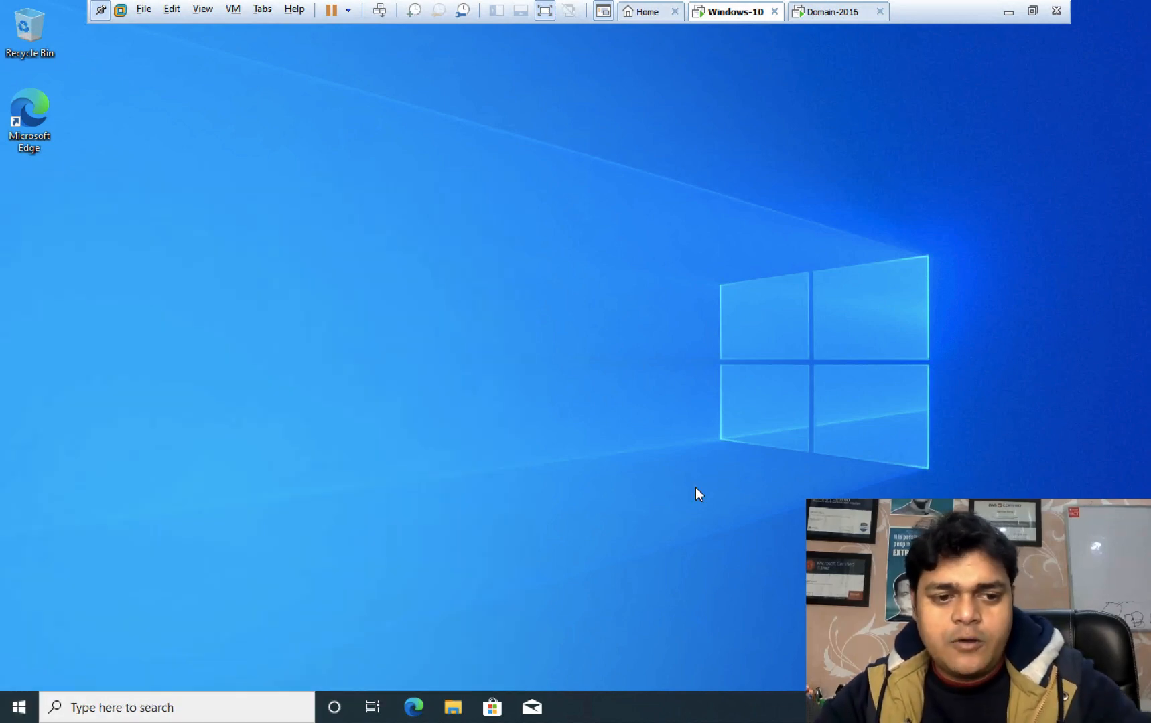
key("super+r")
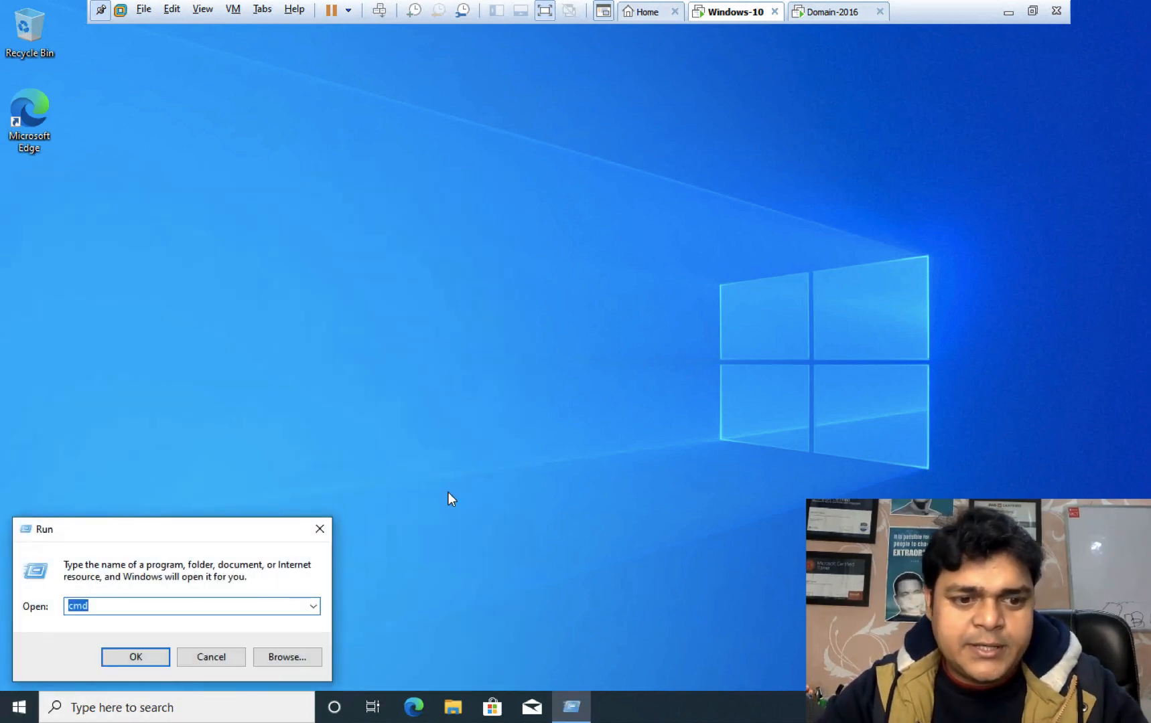
type("logoff")
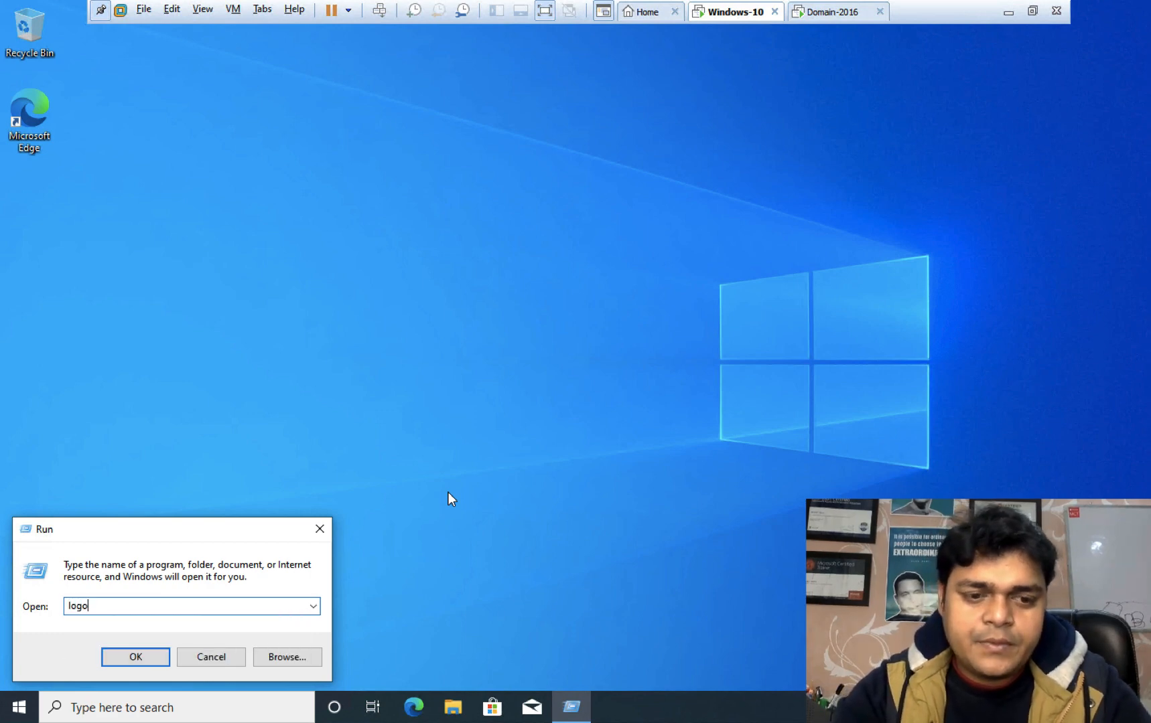
key("Return")
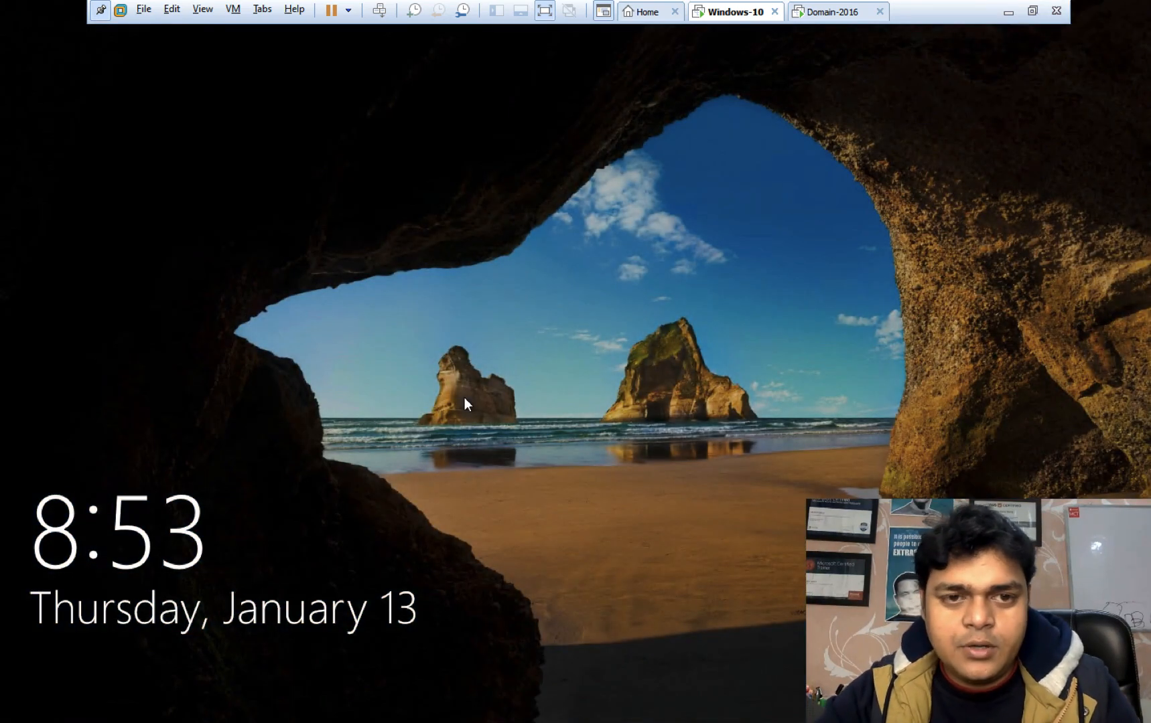
left_click(381, 11)
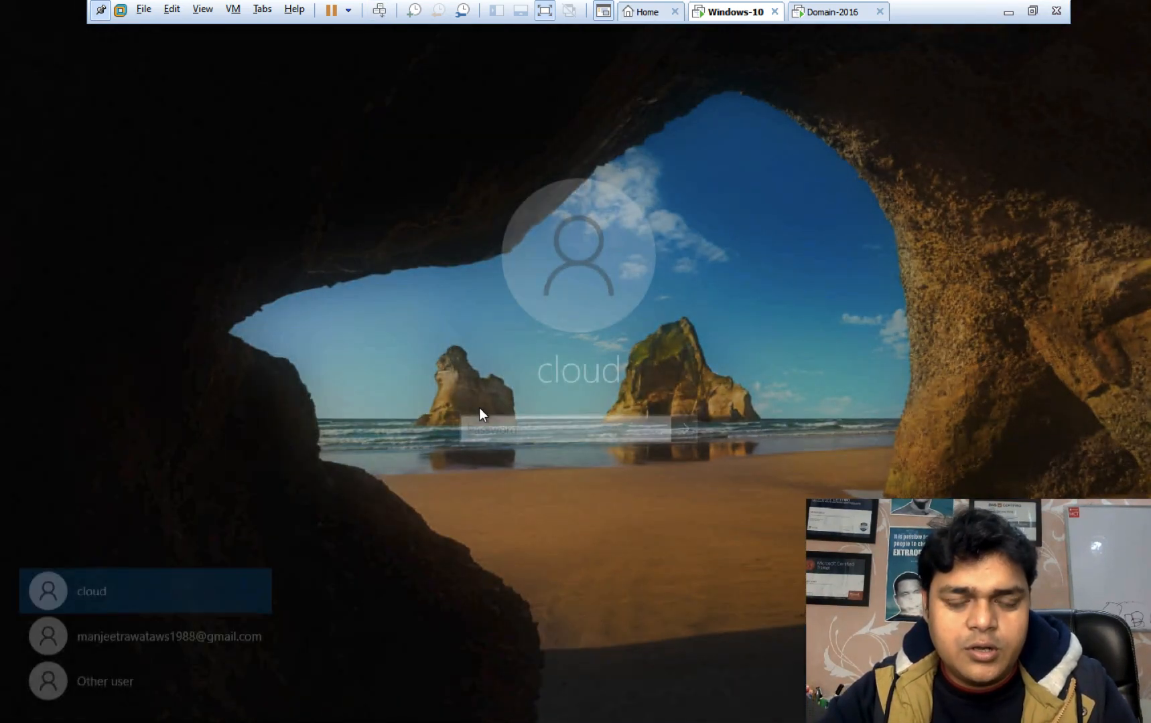
left_click(126, 678)
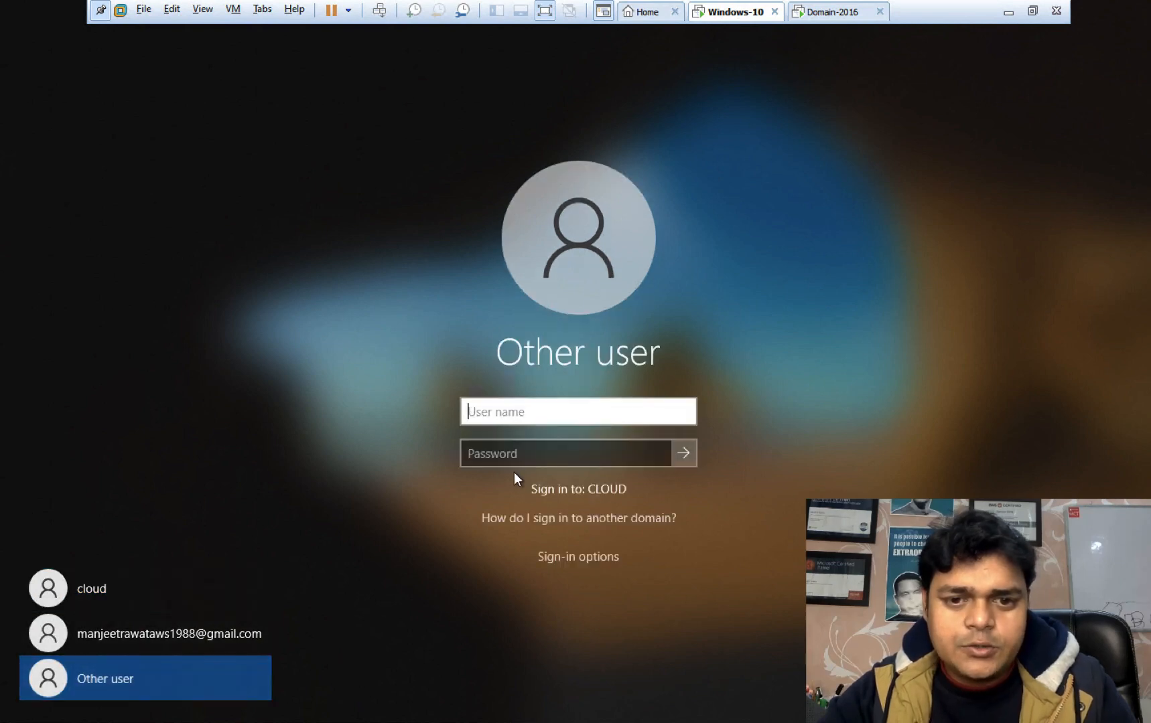
- Sign in to the CLOUD domain as aws with the account password, and return to the Domain-2016 server
type("aws")
key("Tab")
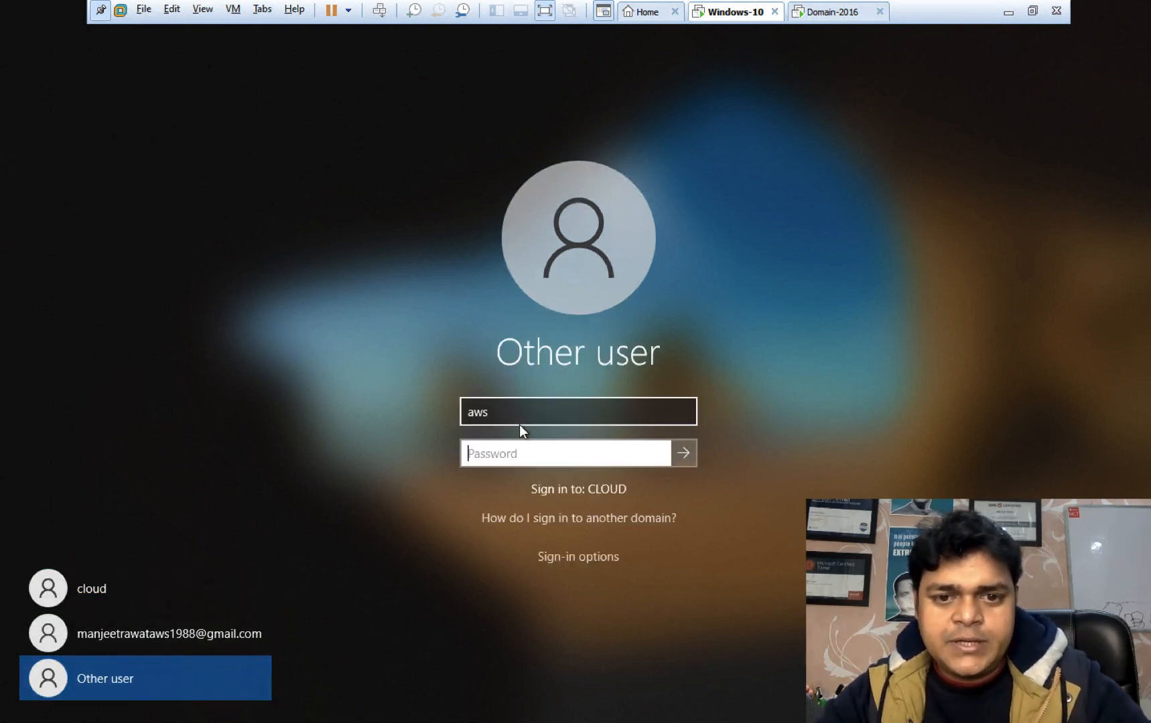
type("••••••••")
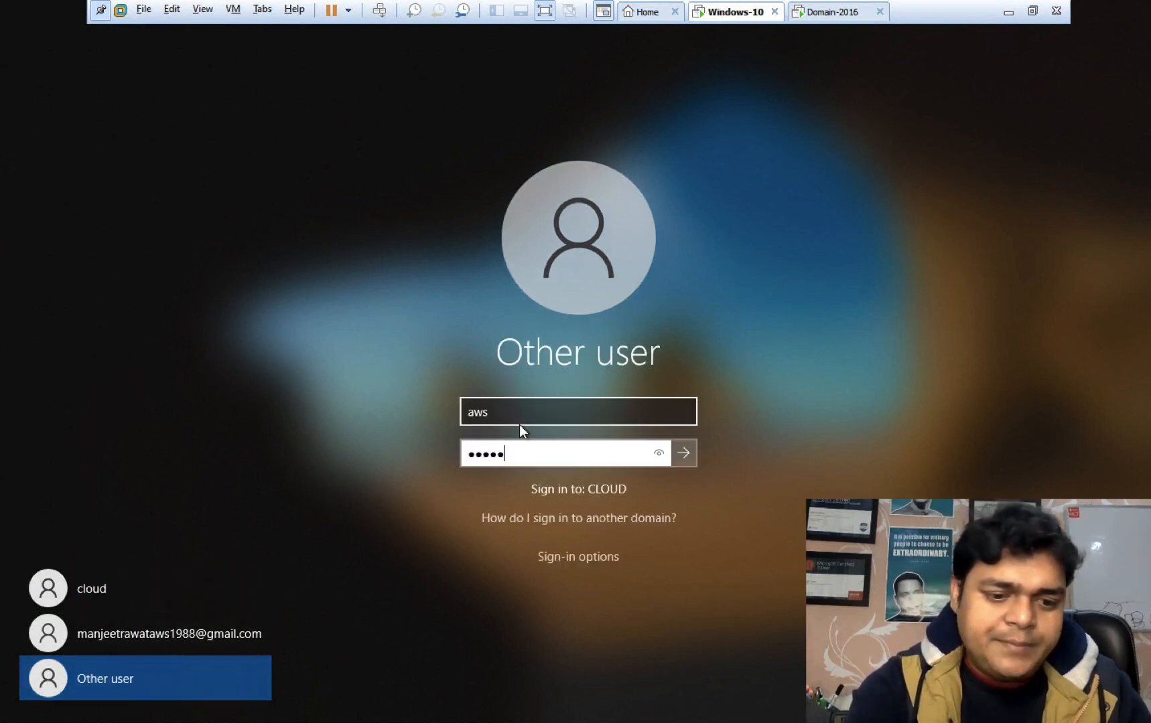
key("Return")
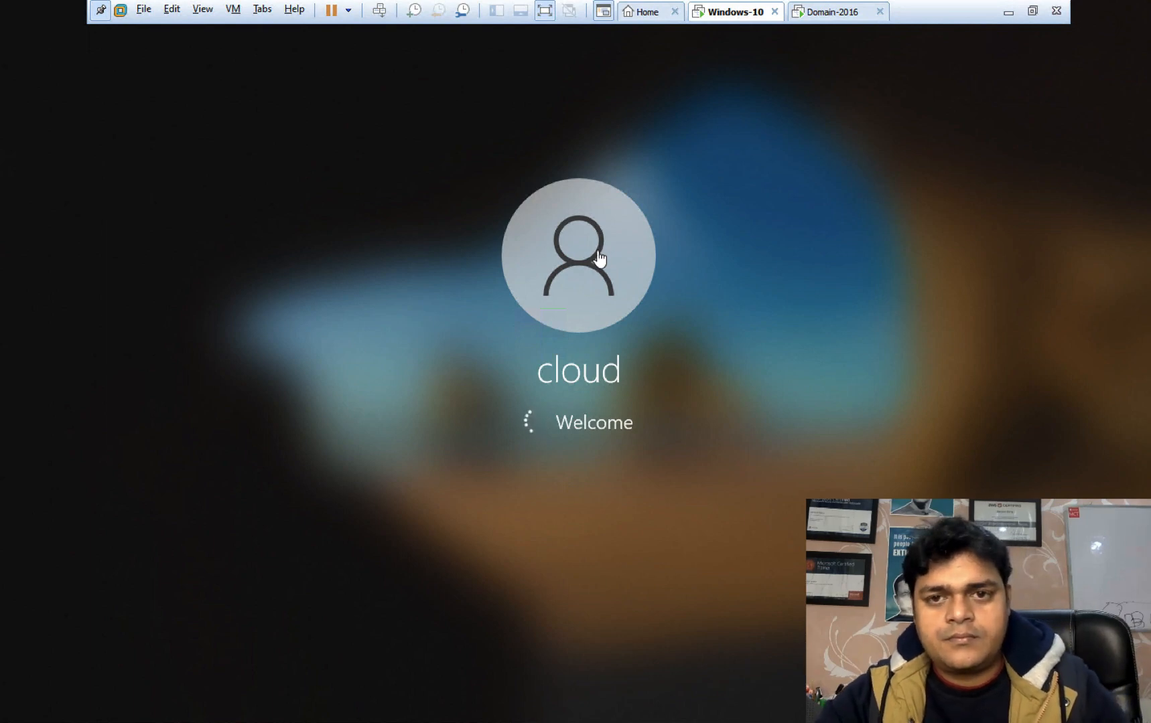
left_click(831, 12)
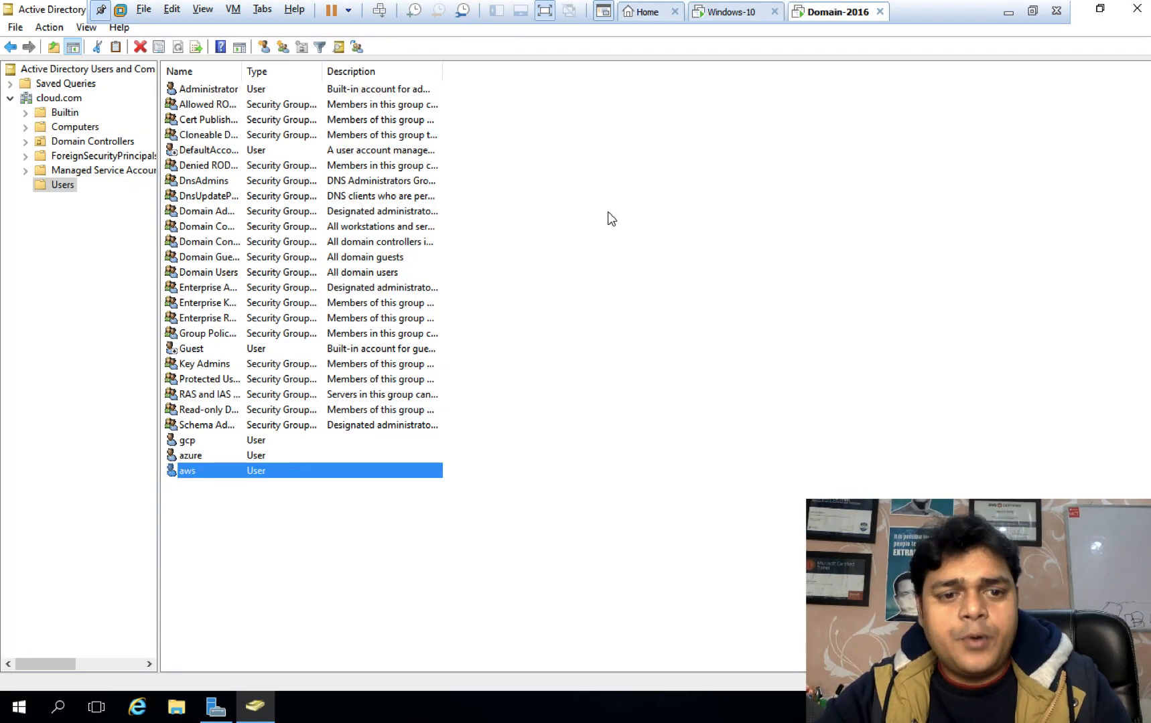
- Switch to the Windows-10 machine and restart it
left_click(735, 12)
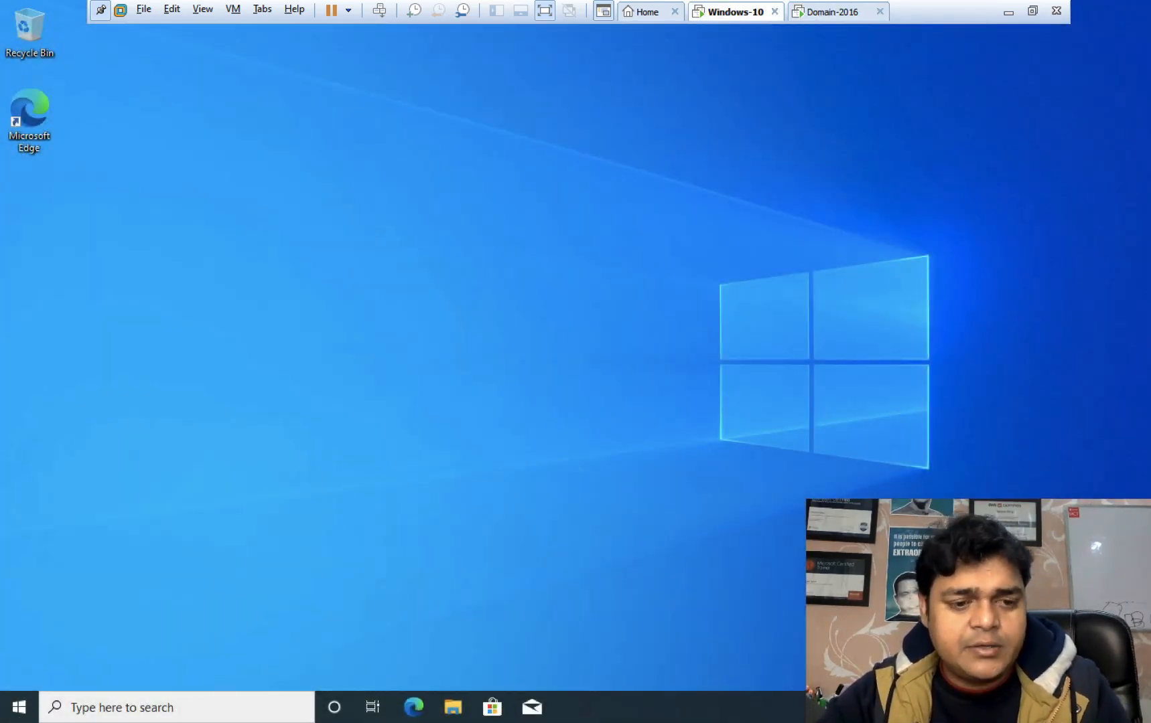
right_click(16, 713)
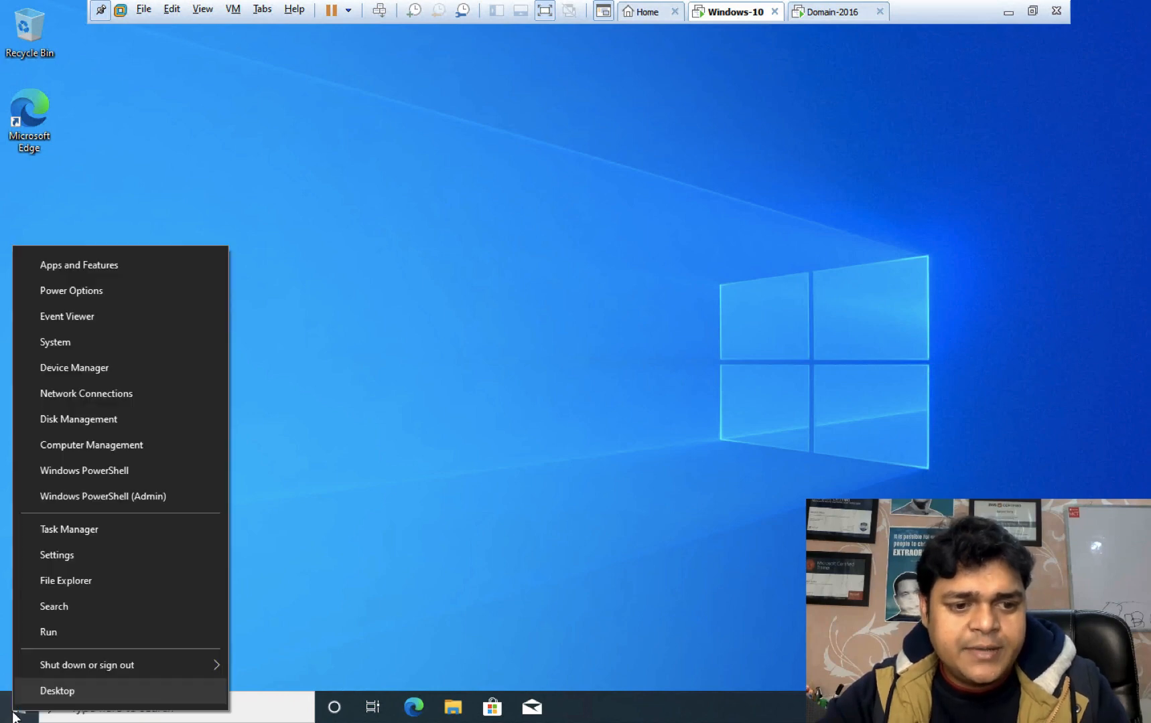
mouse_move(139, 667)
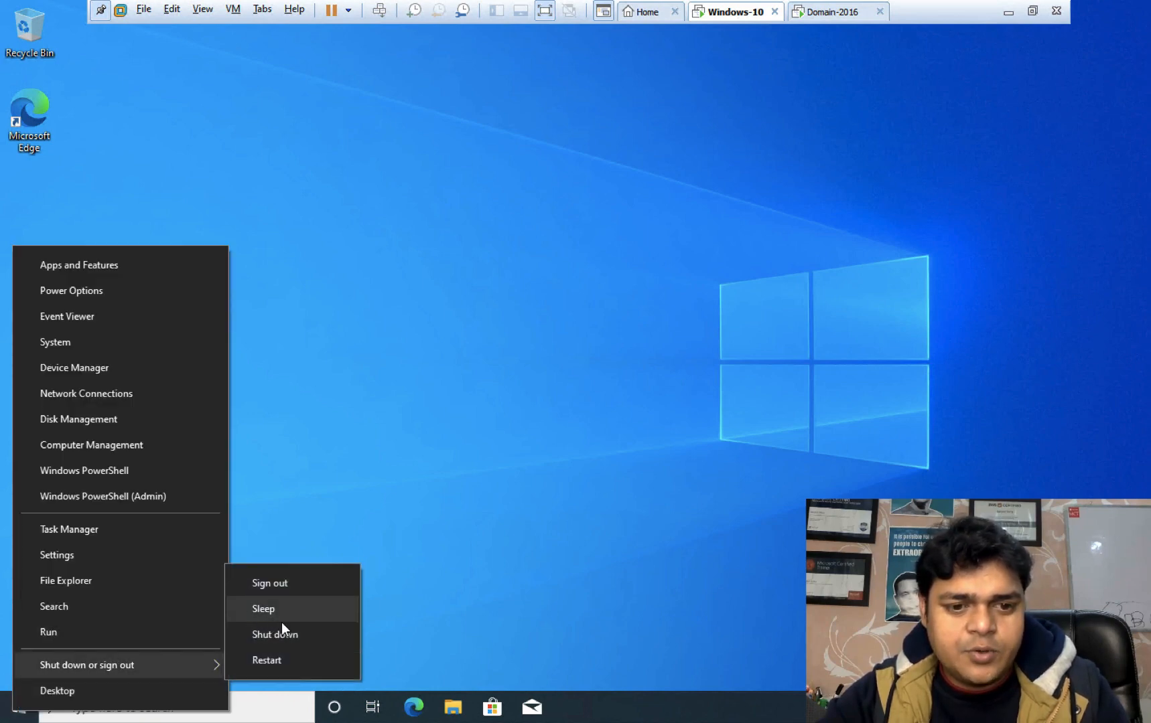
left_click(275, 659)
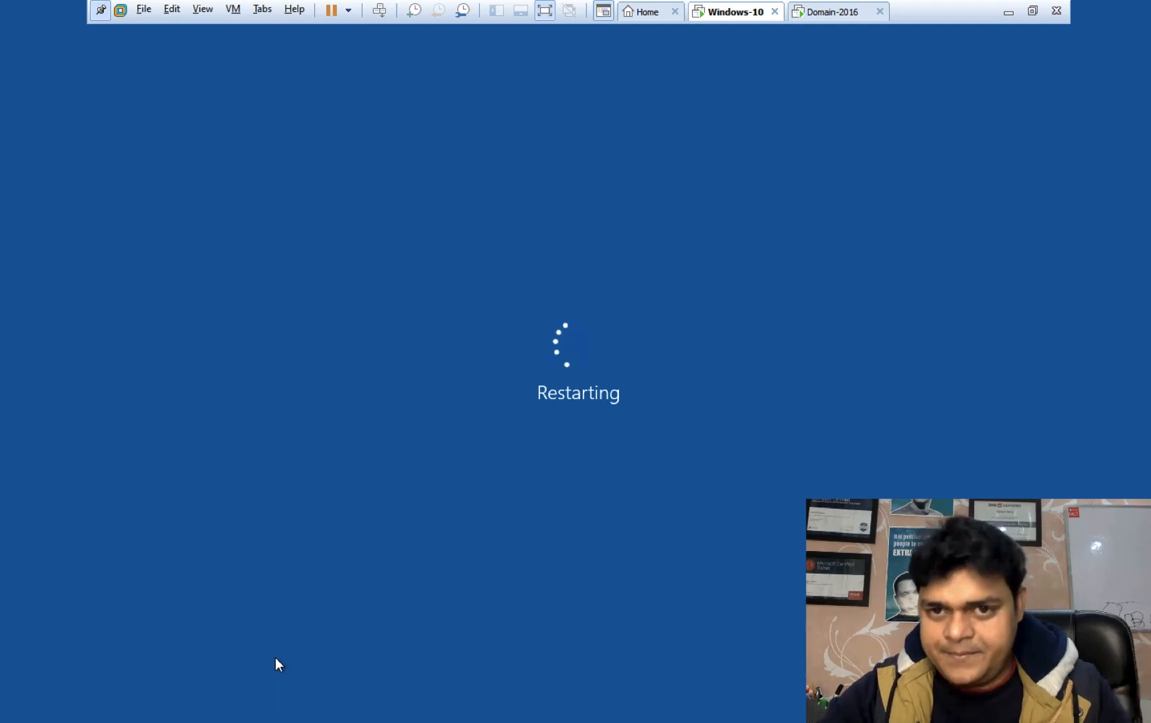
- Examine the permitted and denied logon hours of user aws on the Domain-2016 server
left_click(824, 12)
double_click(196, 476)
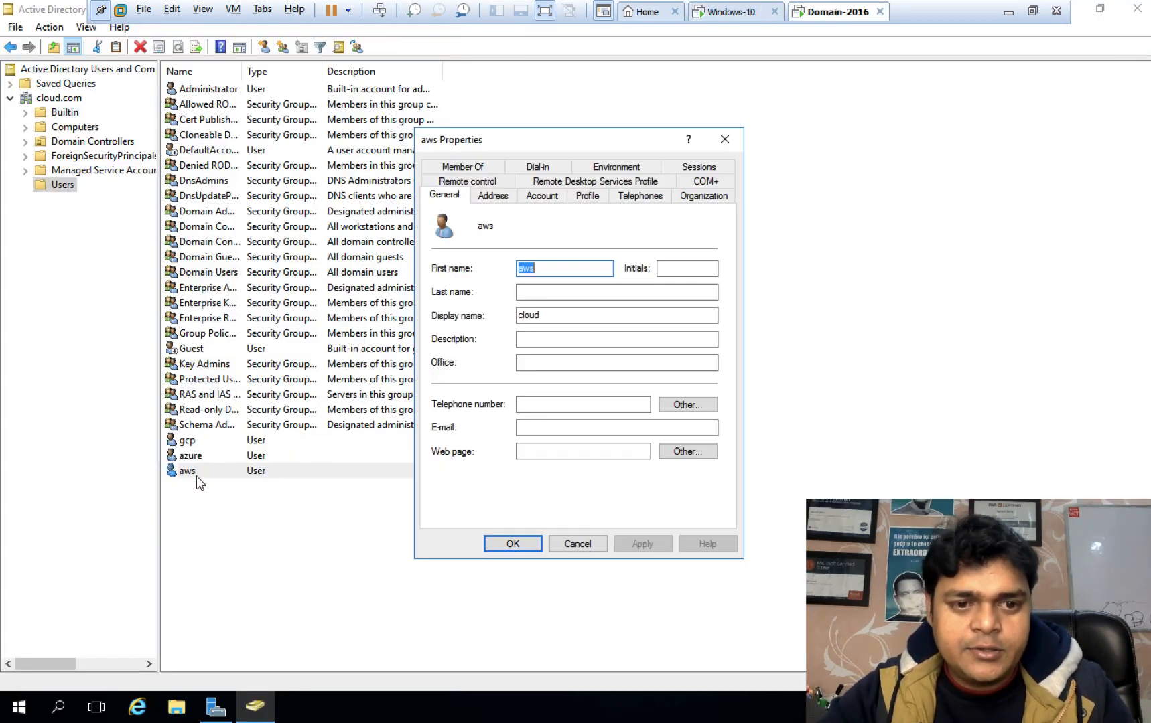
left_click(542, 196)
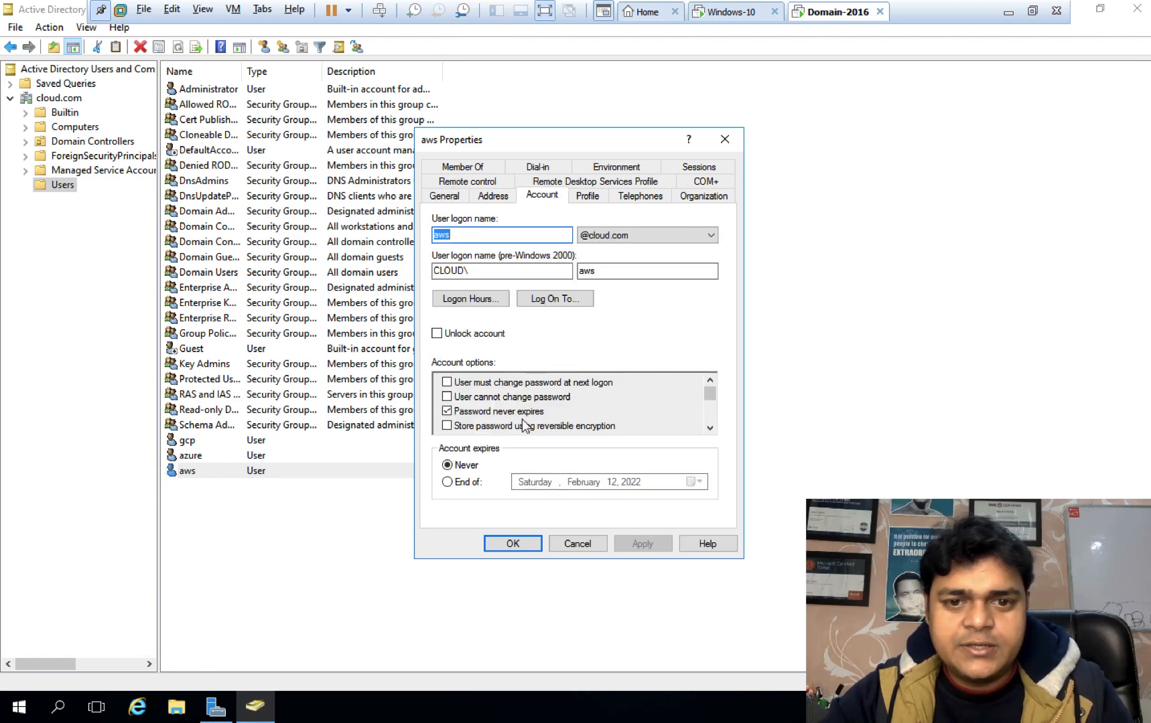
left_click(474, 300)
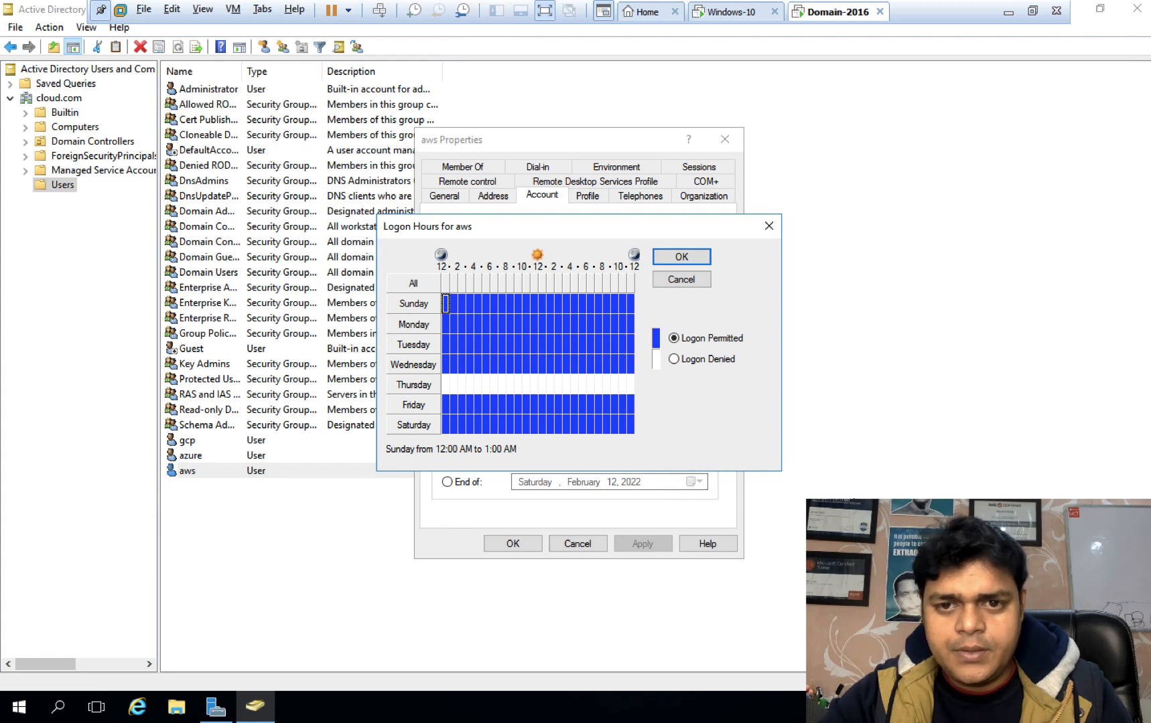
left_click(677, 259)
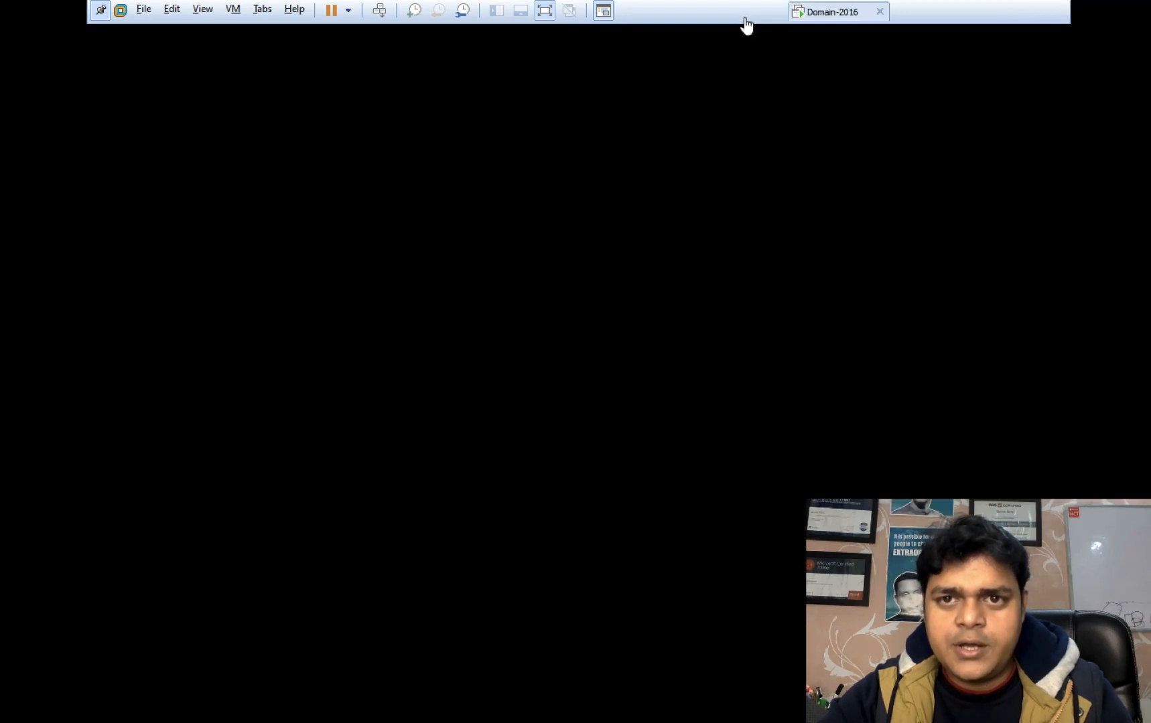
- Try to sign in to the CLOUD domain from Windows-10 as aws with the account password
left_click(745, 19)
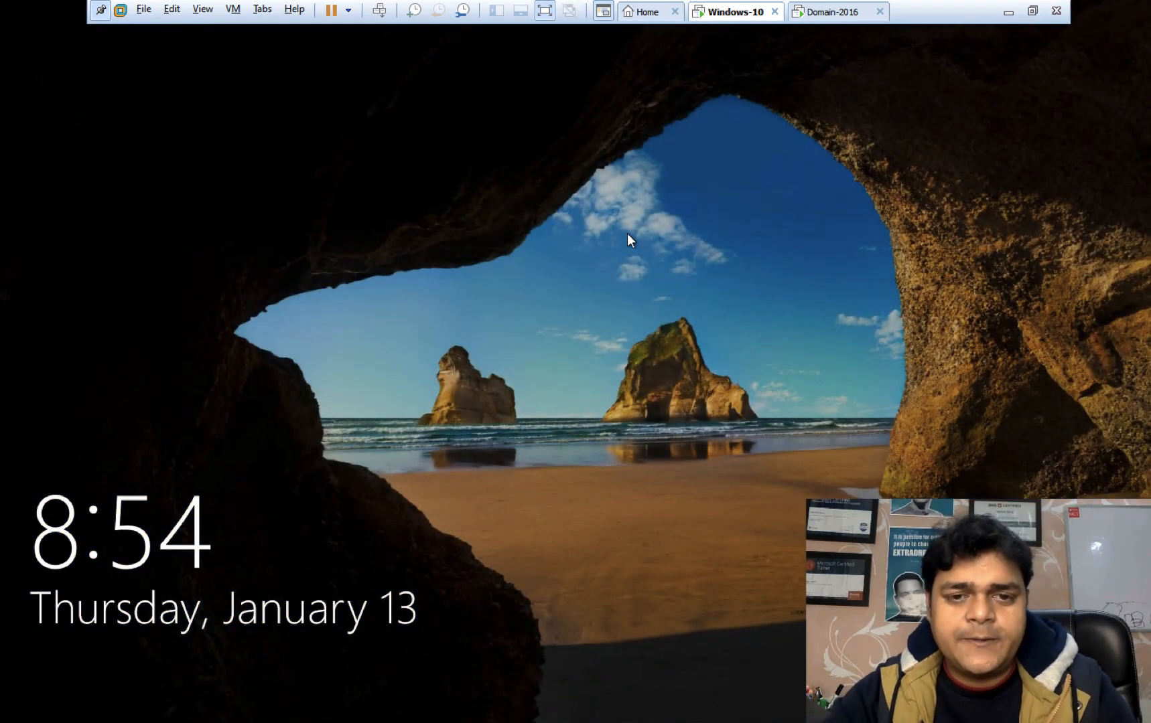
left_click(599, 336)
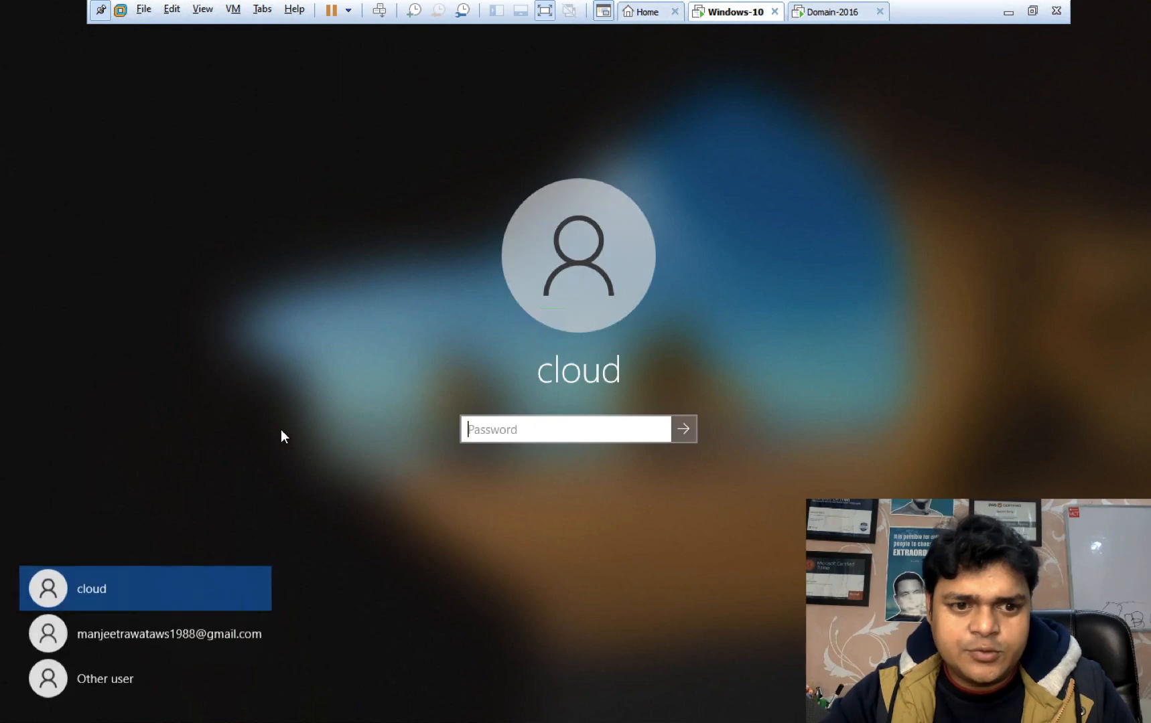
left_click(86, 686)
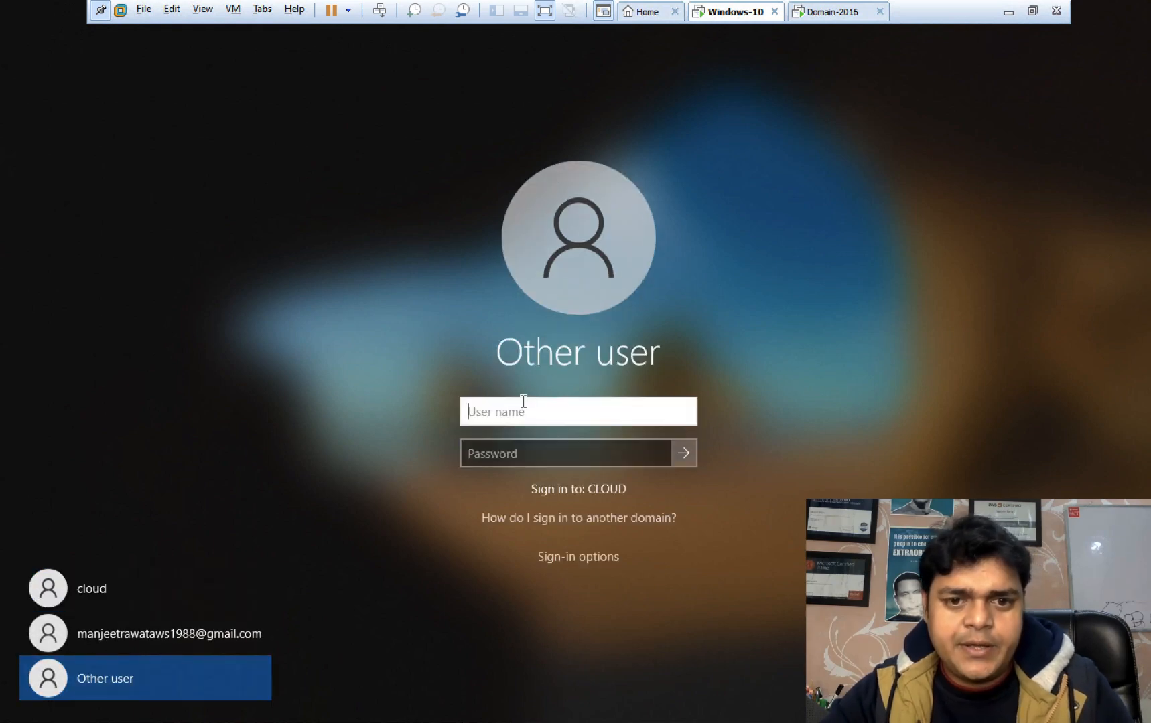
type("aws")
key("Tab")
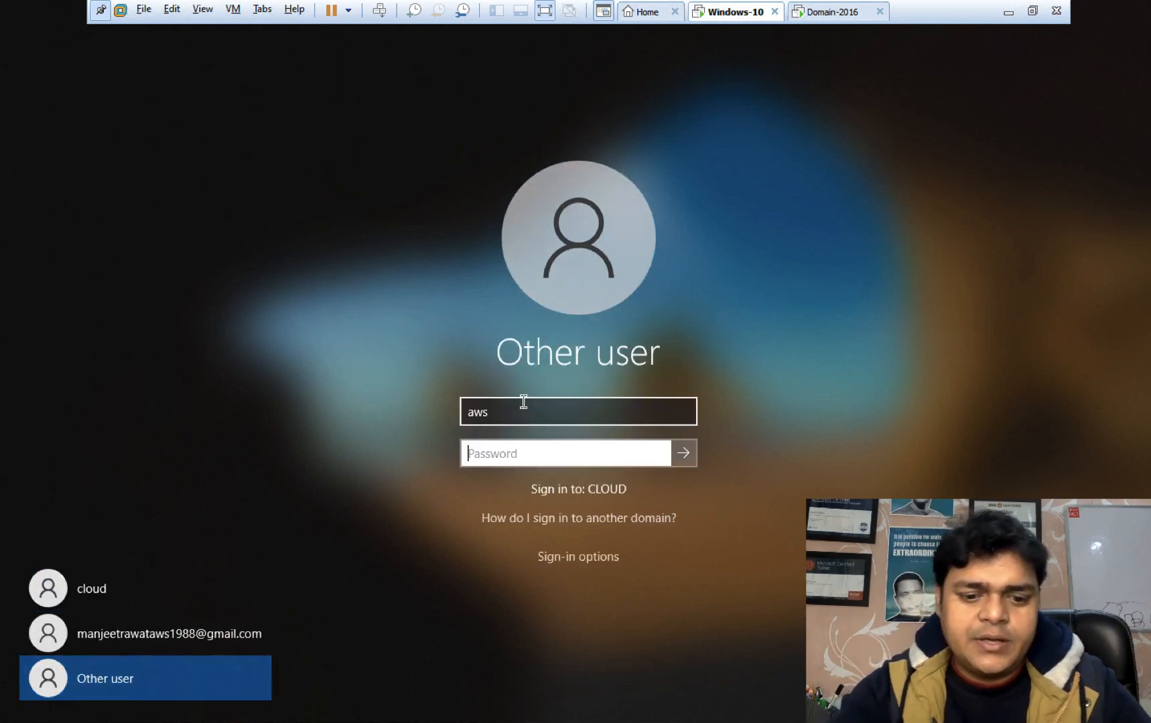
type("******")
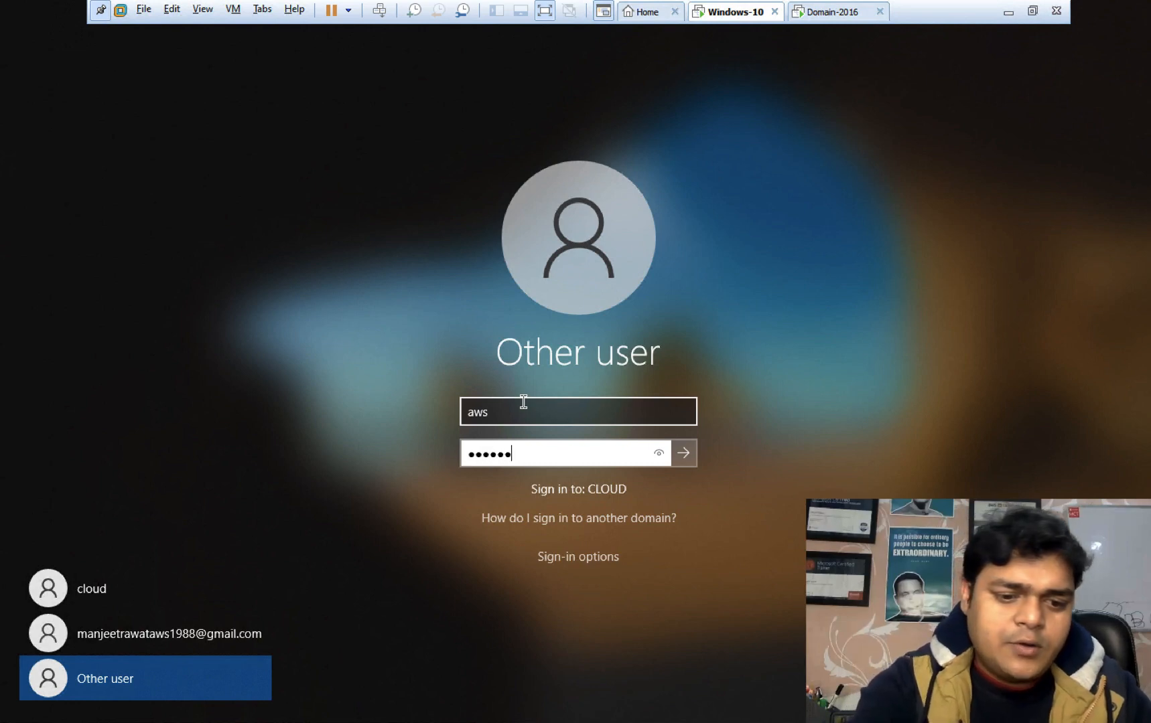
type("****")
key("Return")
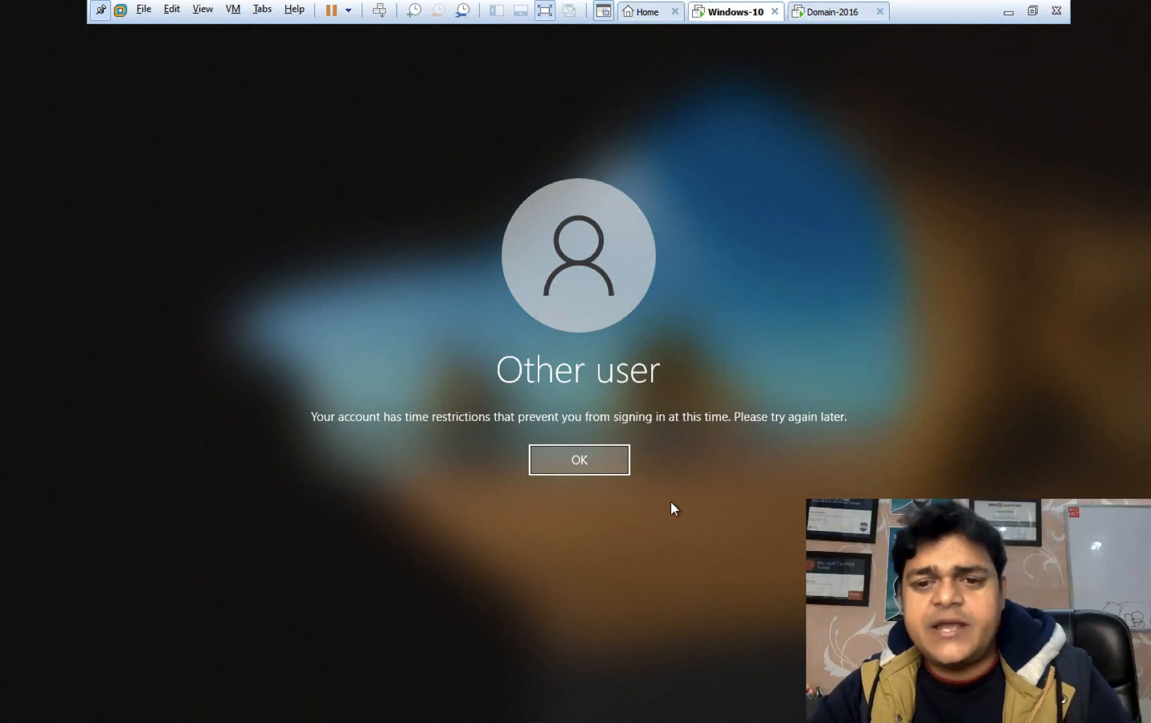
left_click(828, 12)
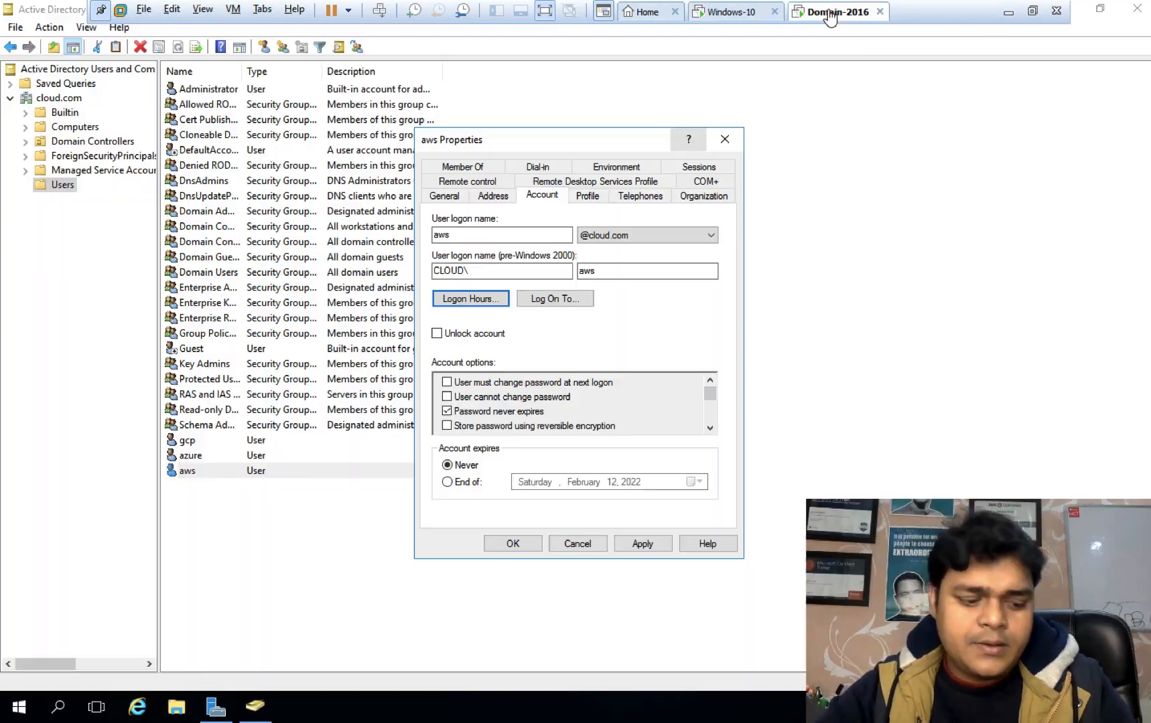
key("ctrl+Left")
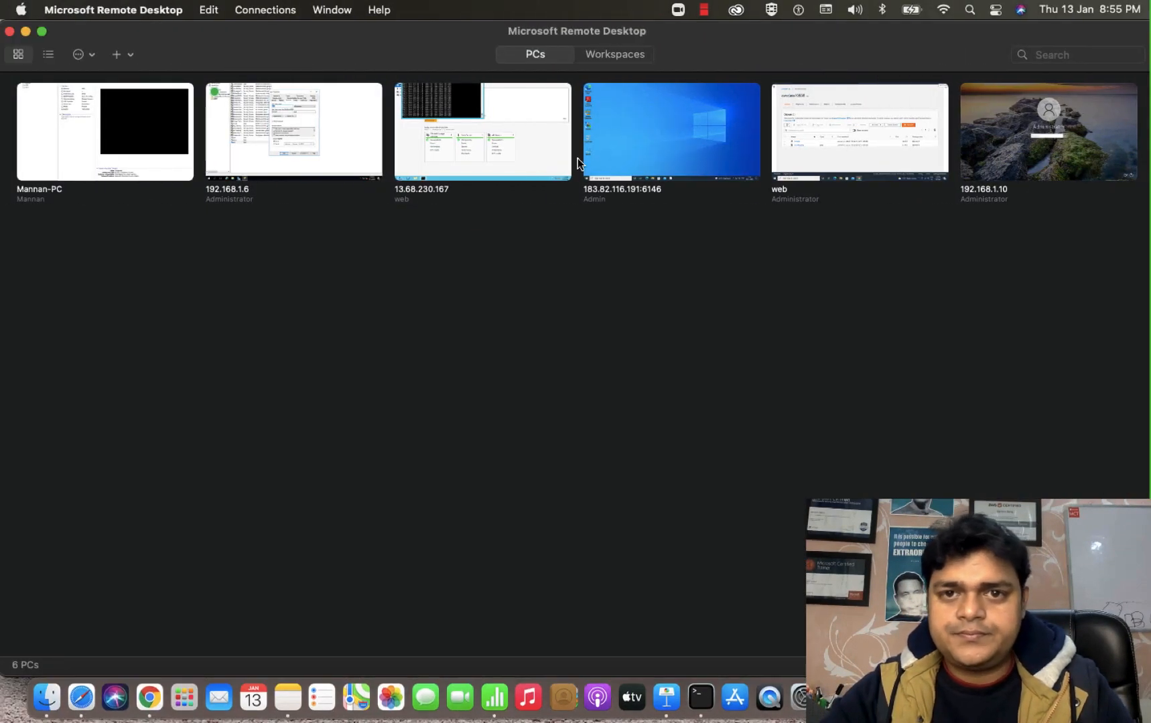
key("ctrl+Left")
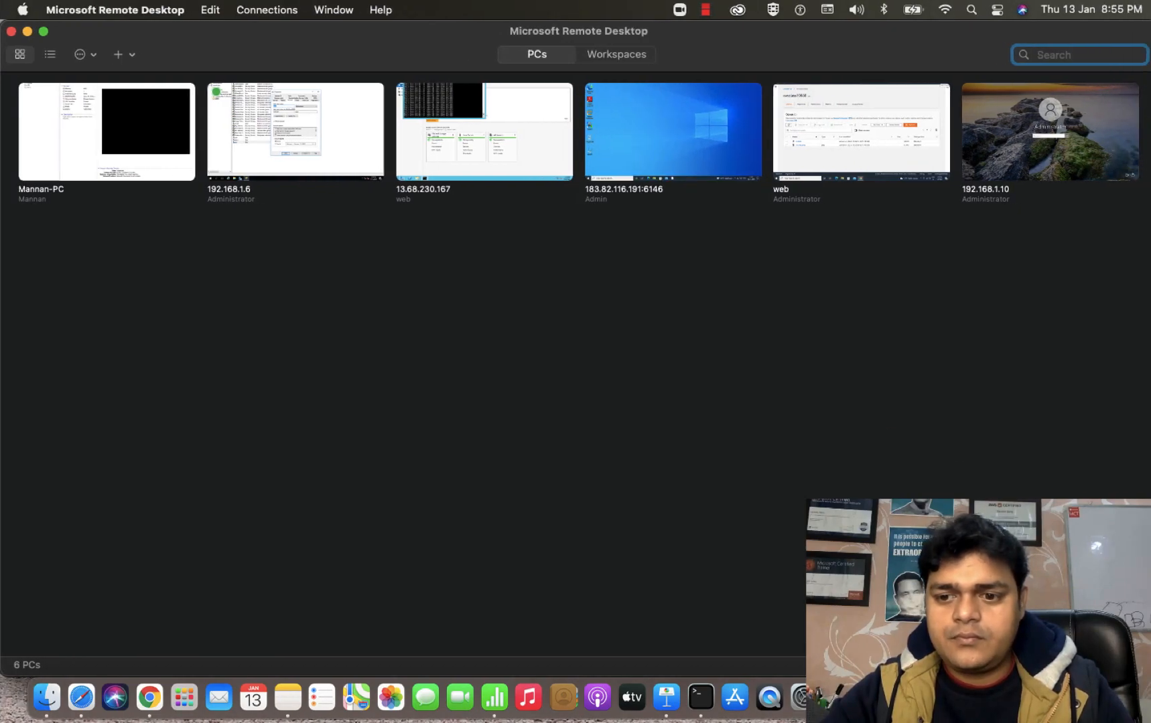
right_click(1043, 697)
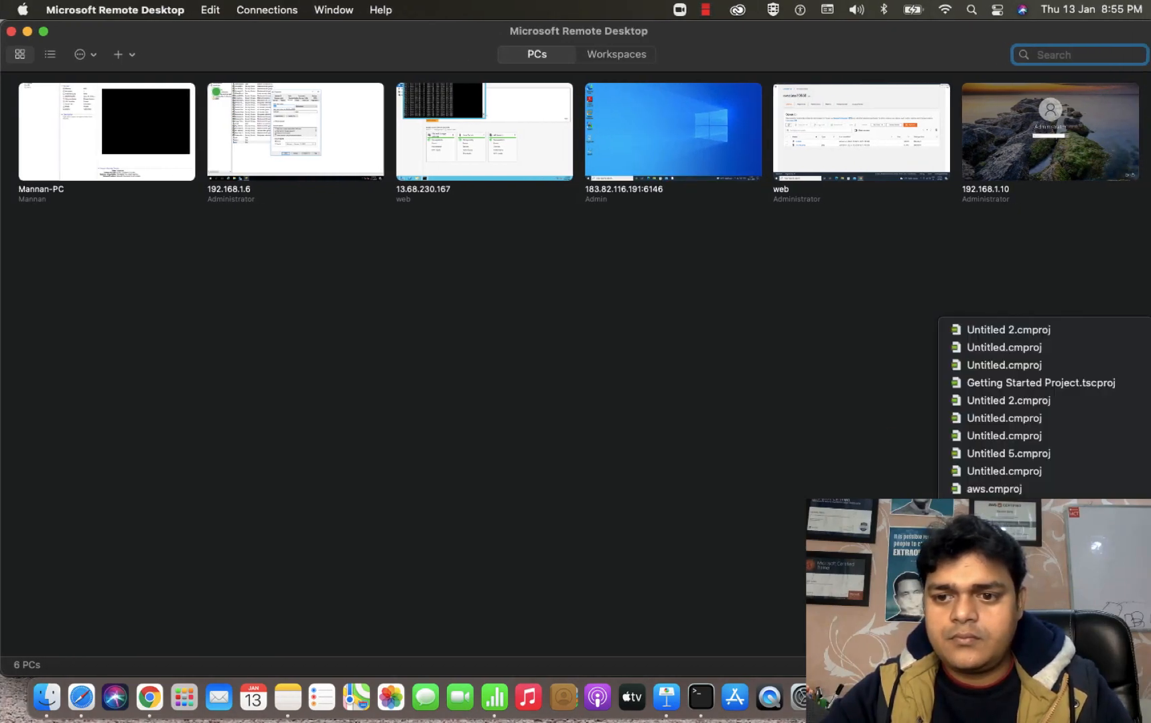
key("ctrl+Right")
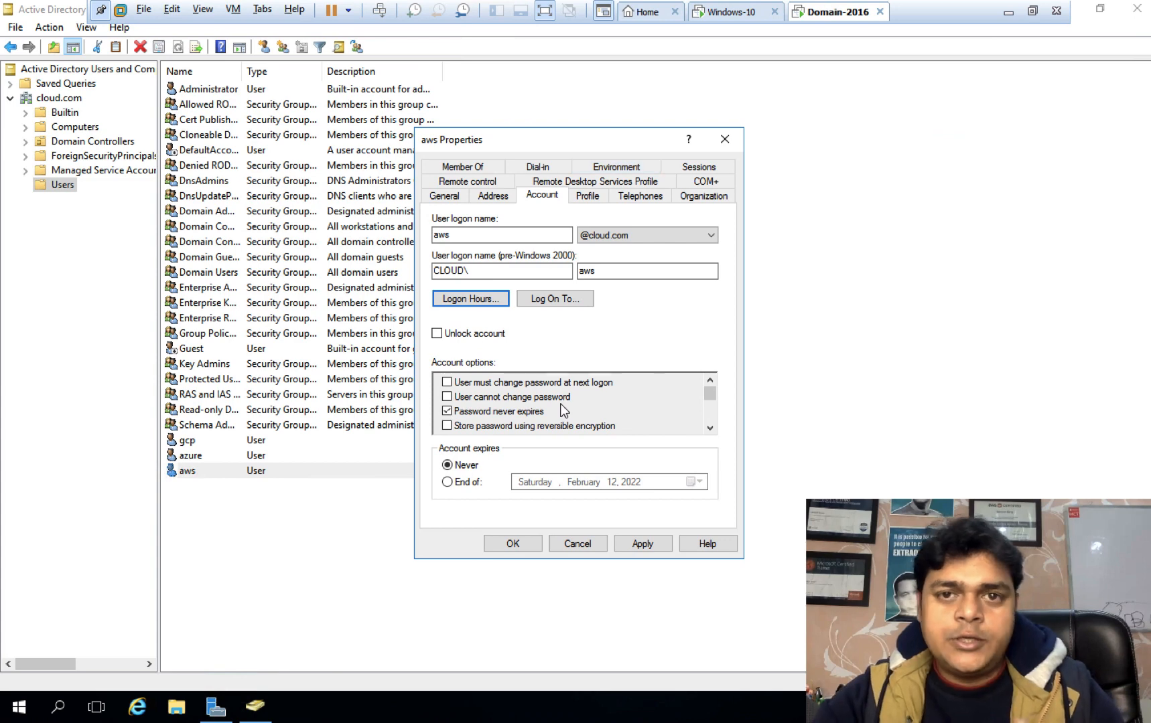
left_click(731, 12)
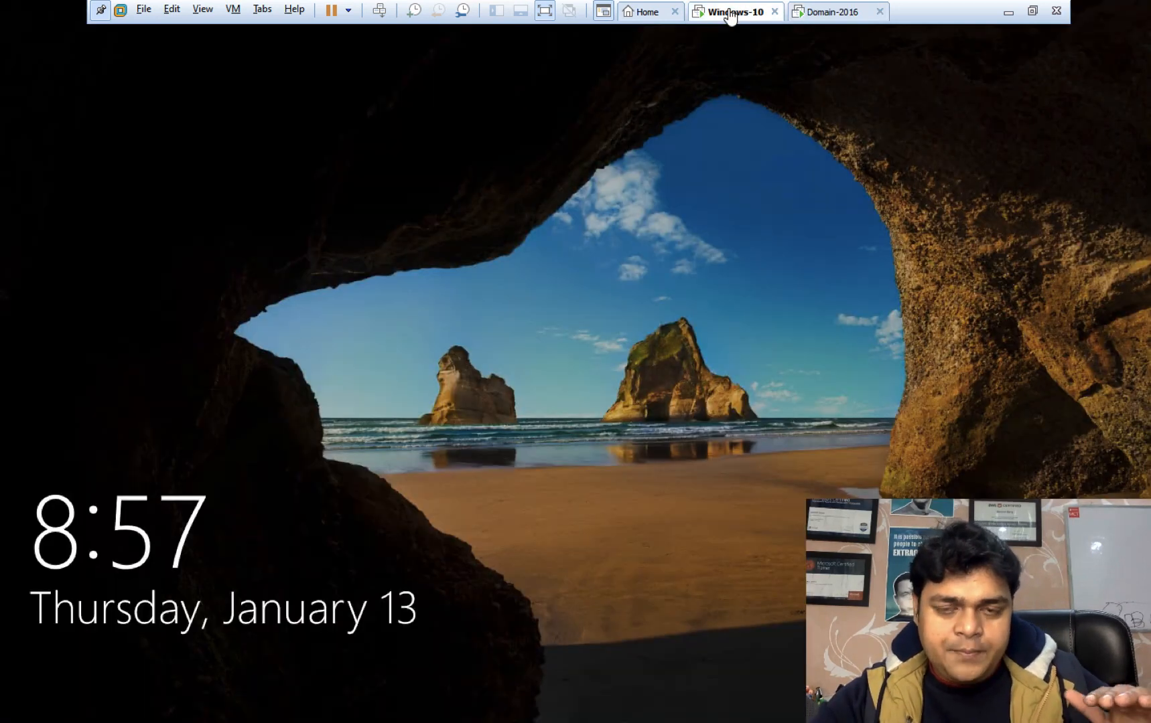
- On Domain-2016, restrict user aws to logging on only to the computer pc-2 and apply the change
left_click(831, 13)
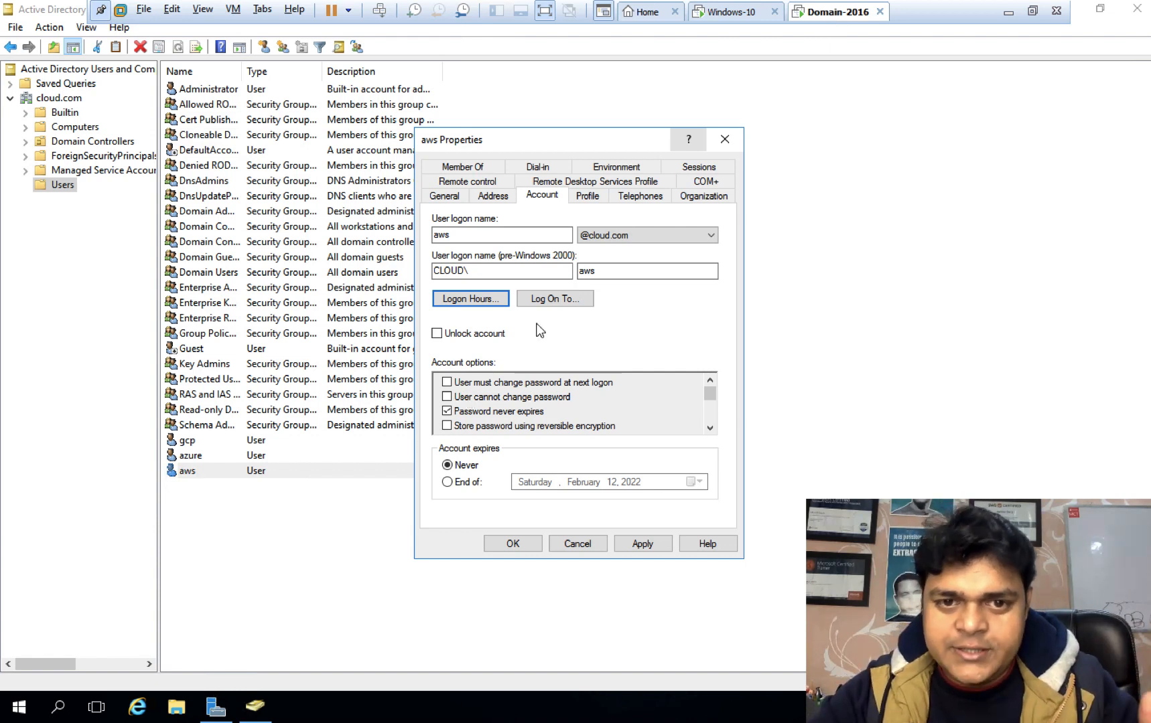
left_click(544, 299)
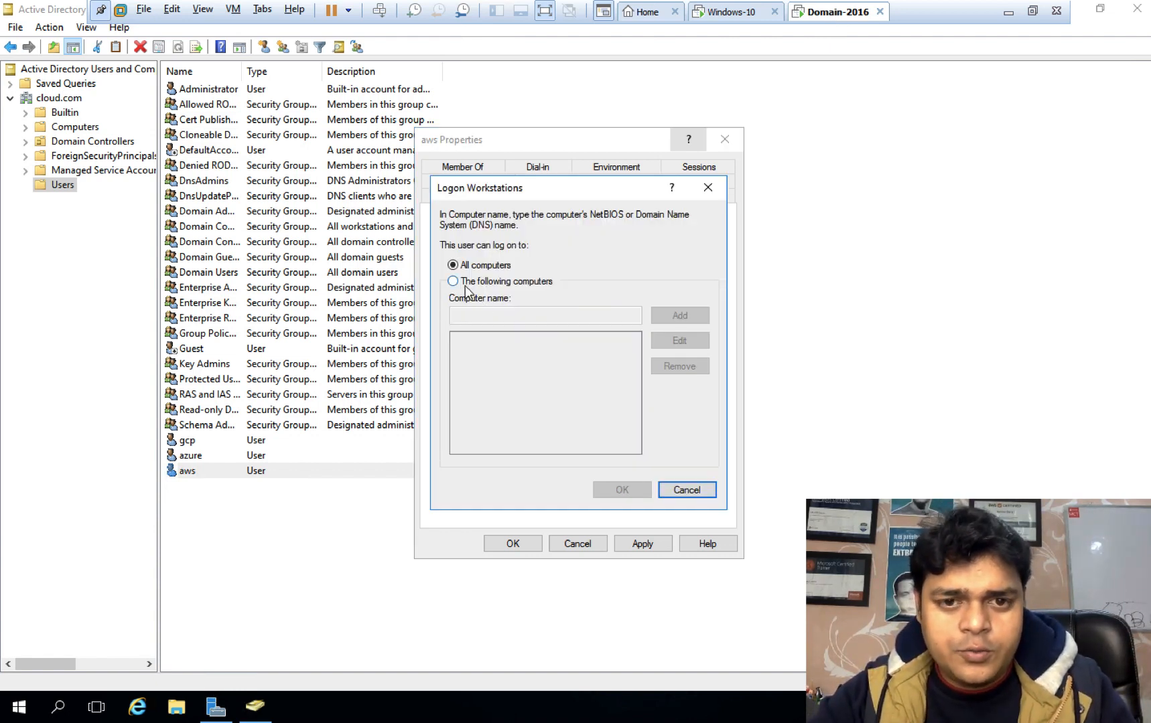
left_click(465, 283)
left_click(537, 317)
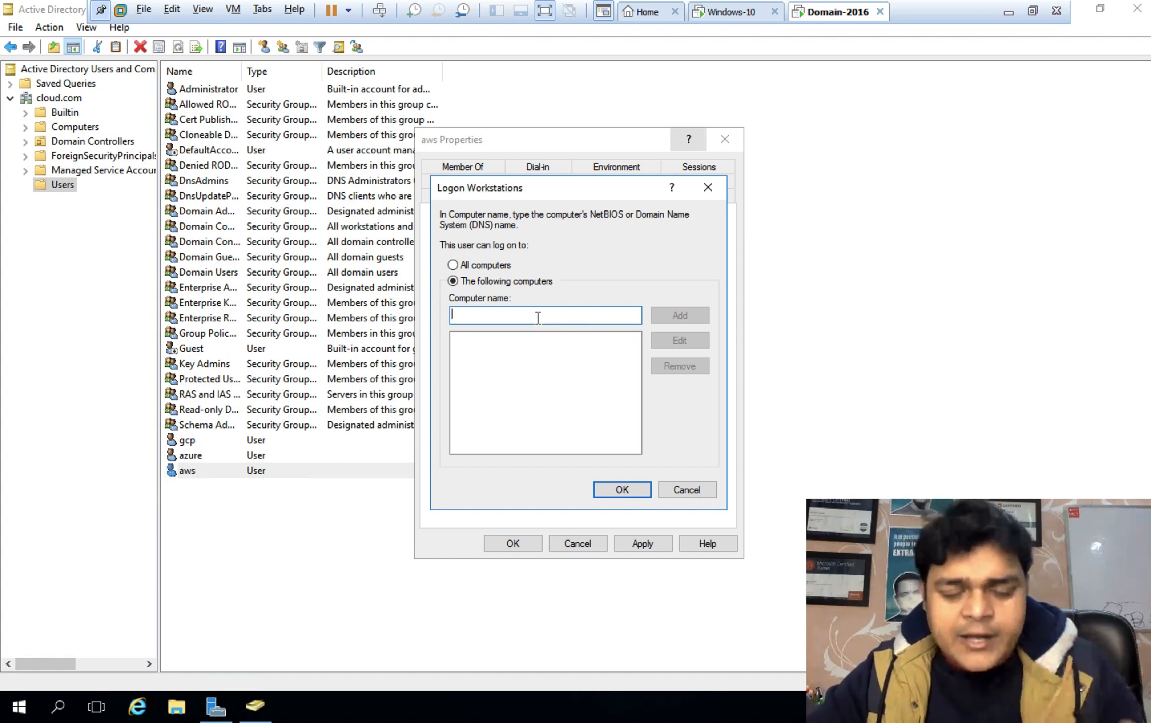
type("pc")
key("BackSpace")
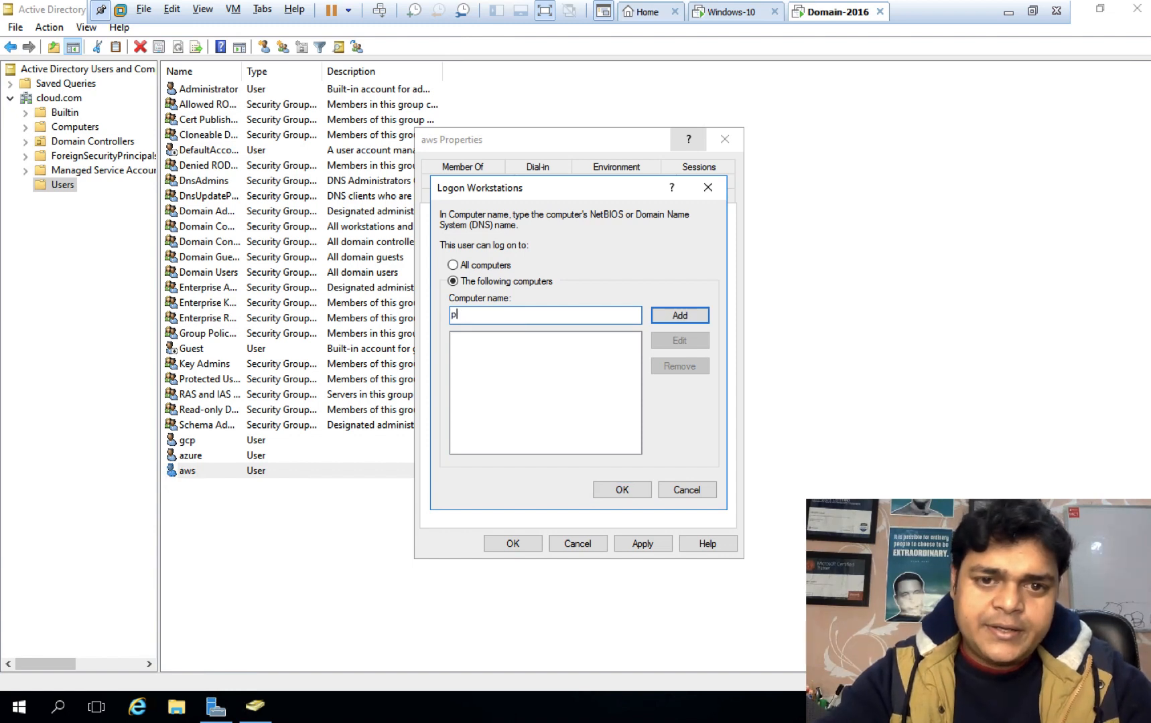
type("c-2")
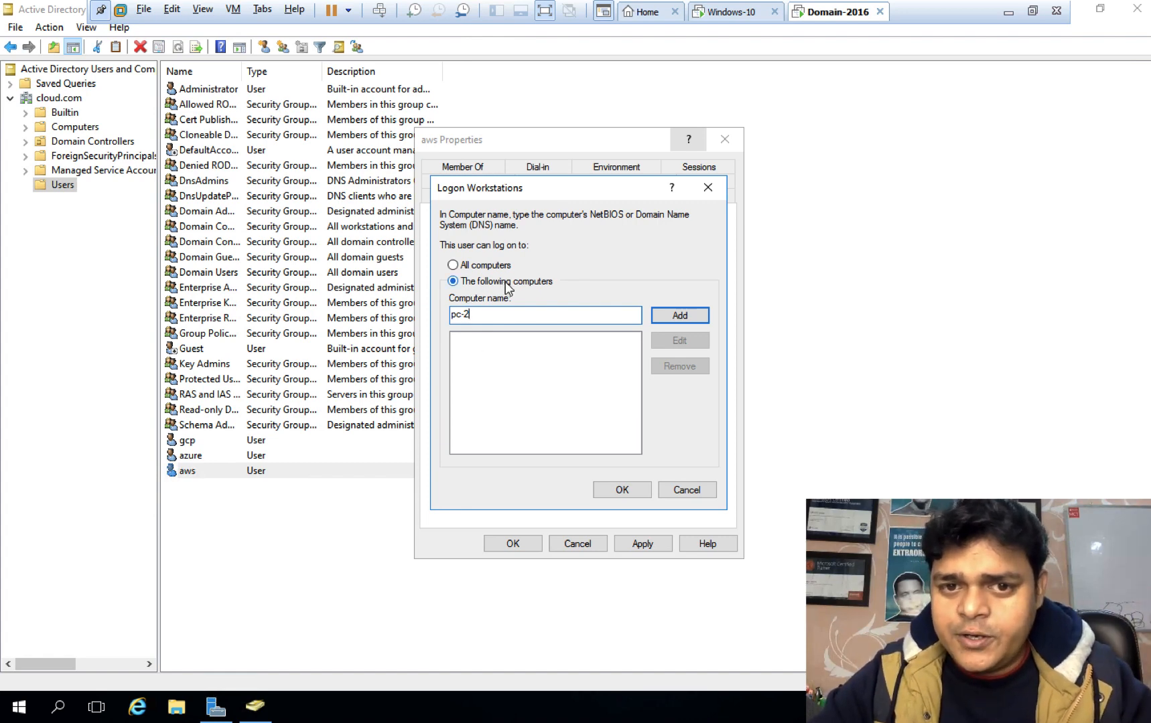
left_click(685, 320)
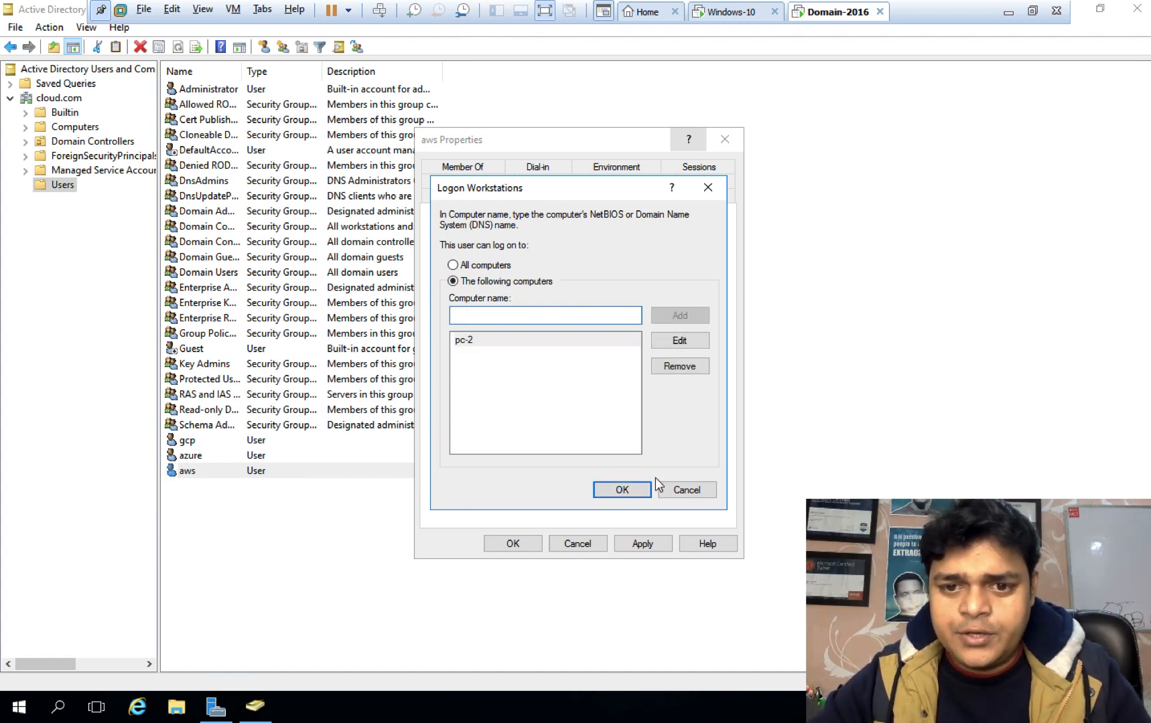
left_click(622, 491)
left_click(646, 545)
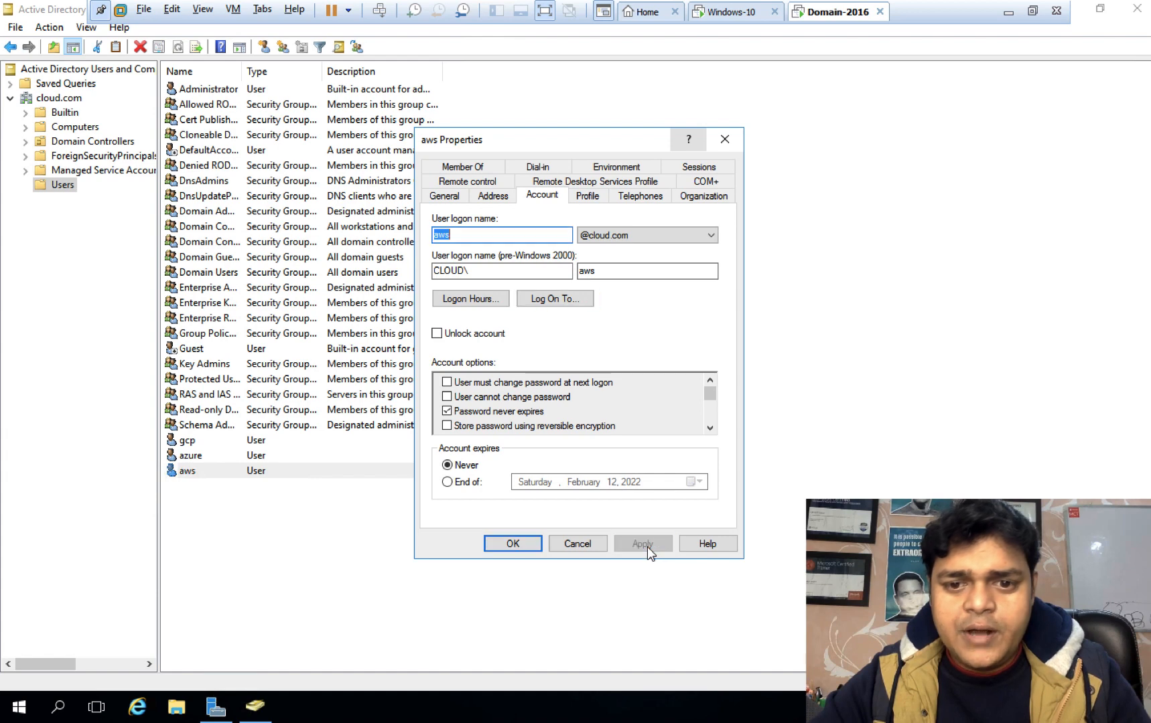
- Permit logon for user aws during all of Thursday and apply the change
left_click(472, 299)
left_click_drag(447, 385, 654, 386)
left_click(673, 339)
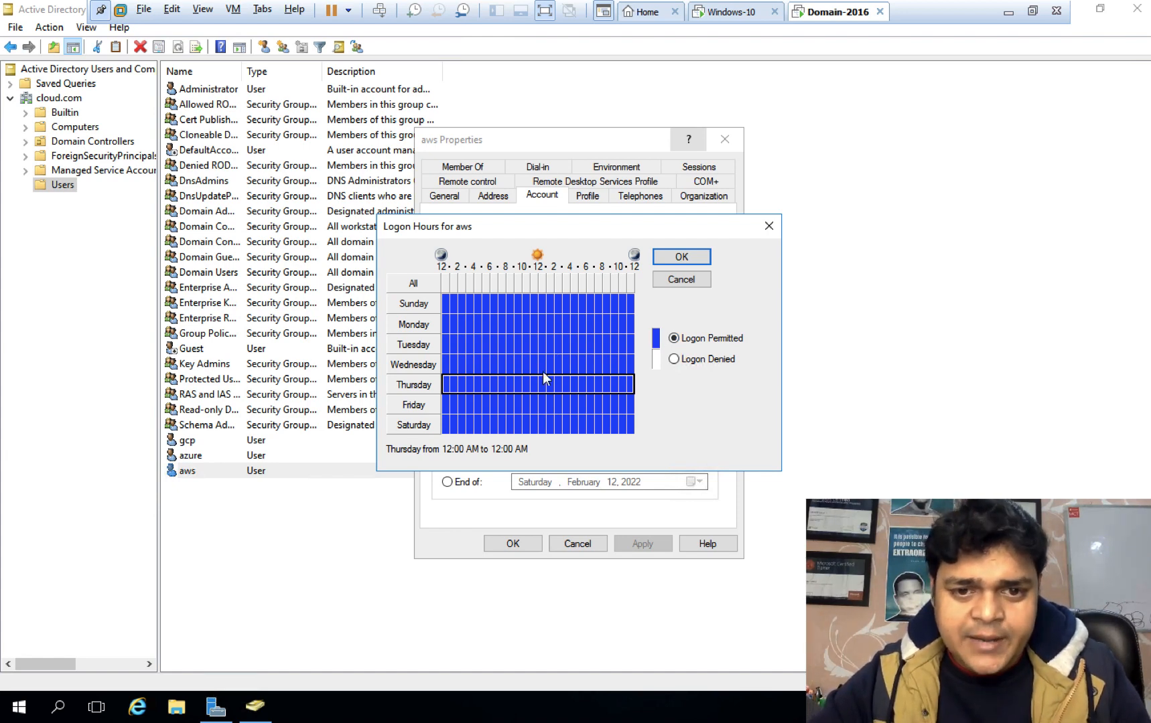
left_click(682, 257)
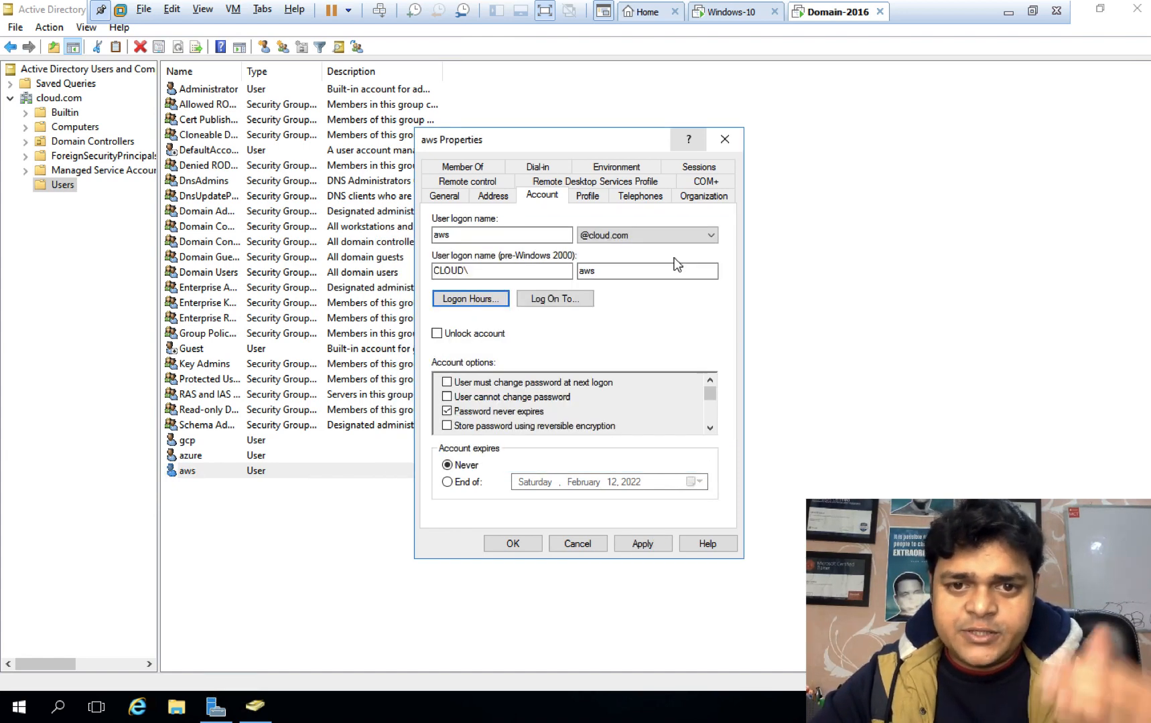
left_click(638, 548)
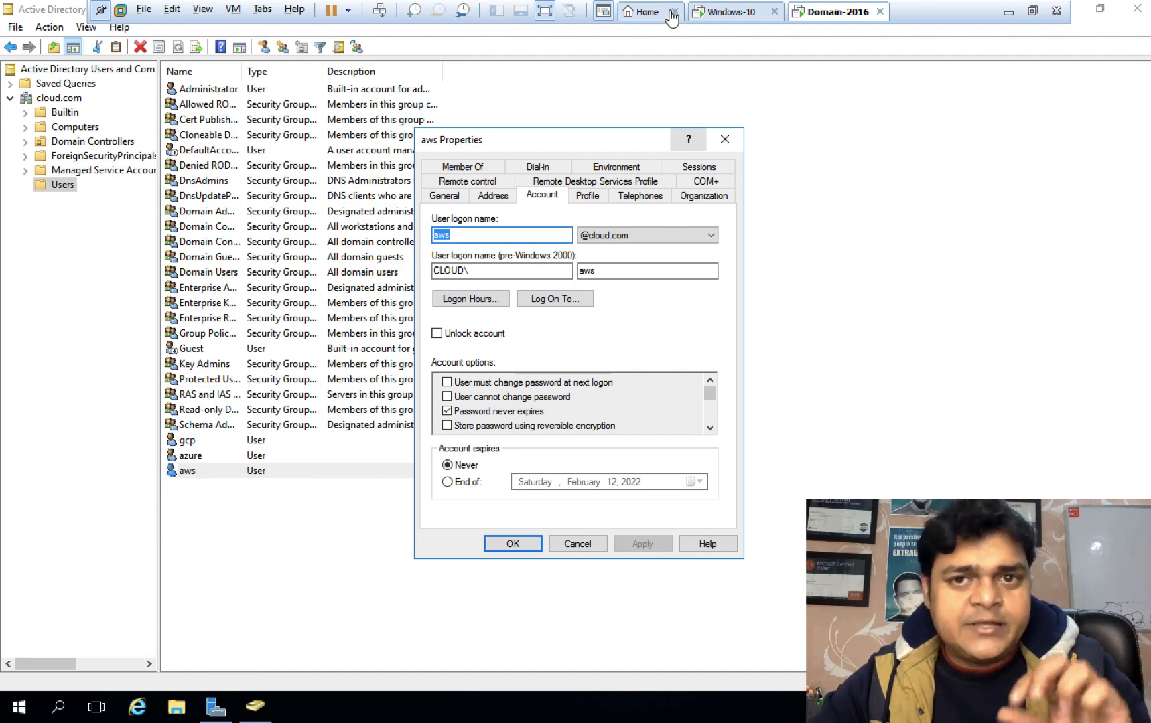
- Return to Windows-10 and try to sign in to CLOUD as aws with the account password to test the computer restriction
left_click(715, 14)
left_click(302, 416)
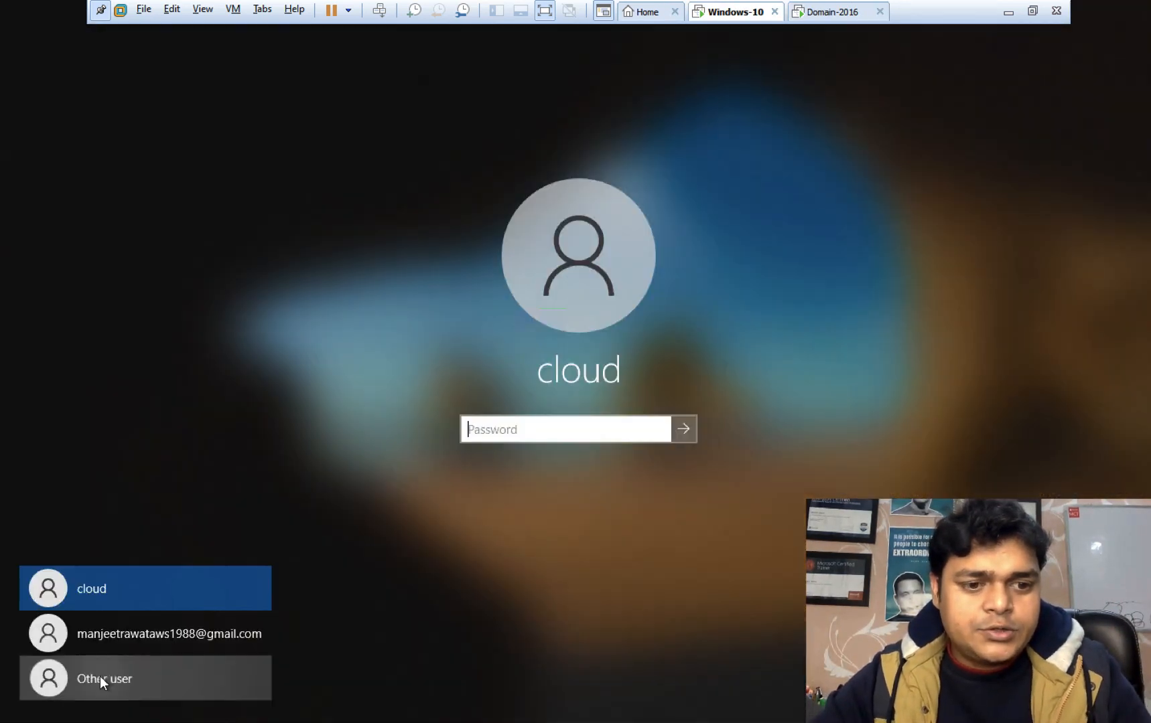
left_click(100, 680)
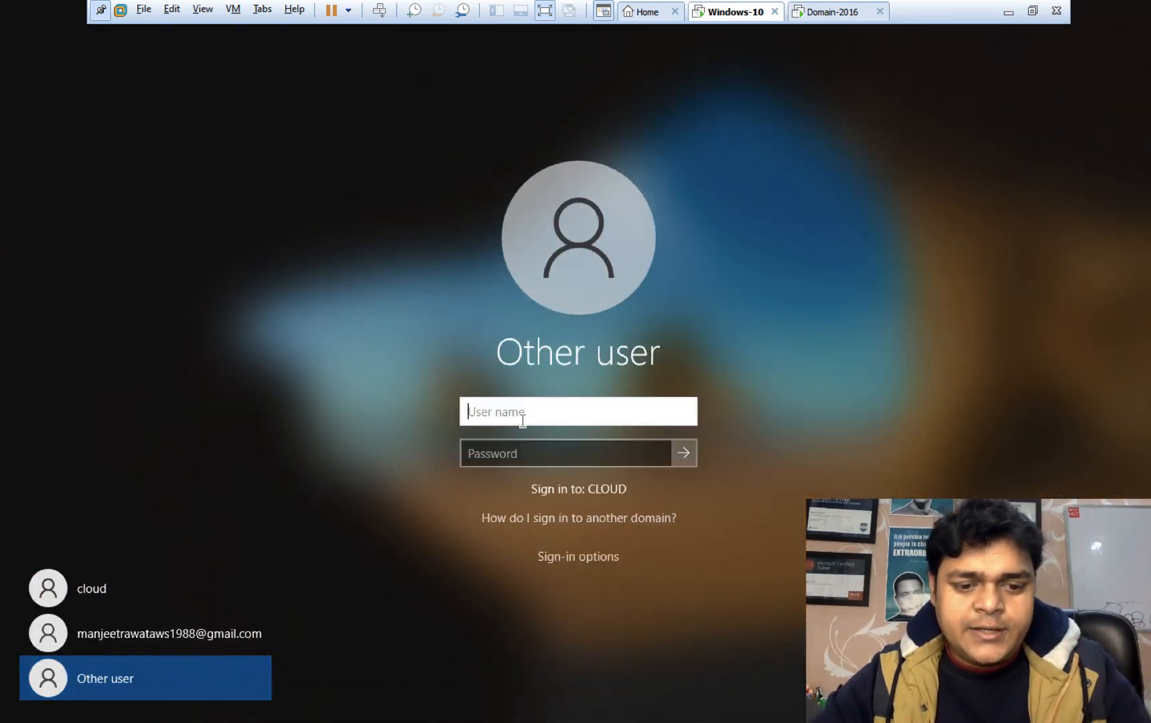
type("aws")
key("Tab")
type("•••••••")
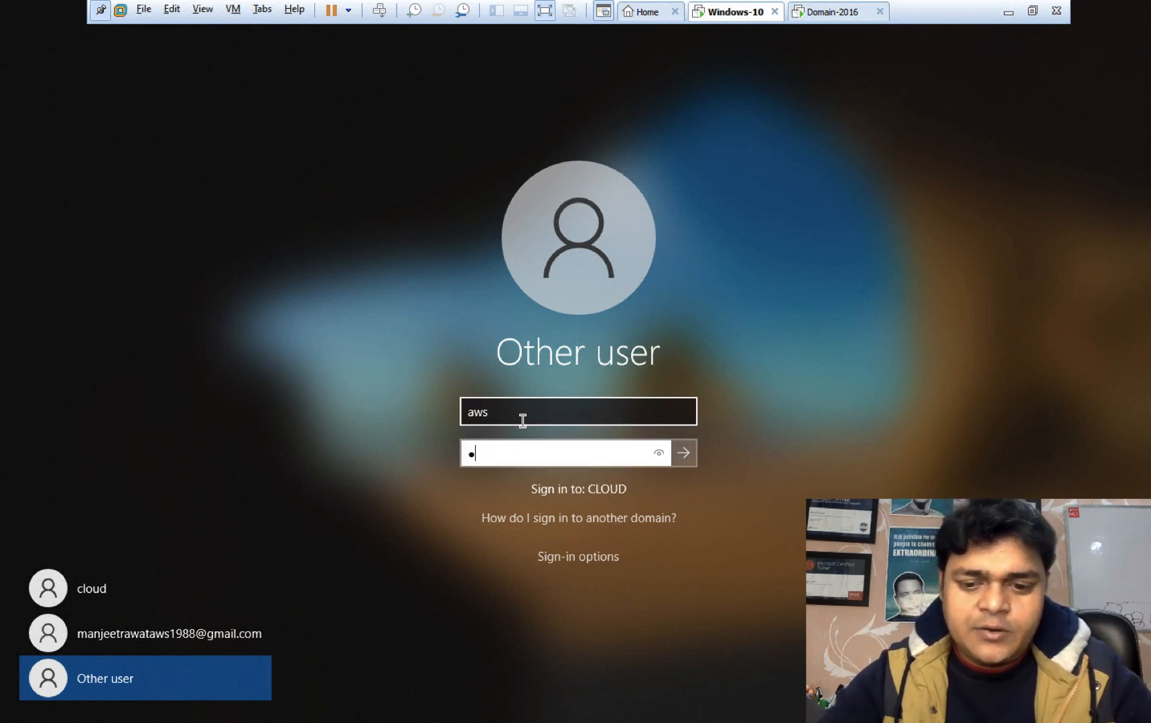
type("••")
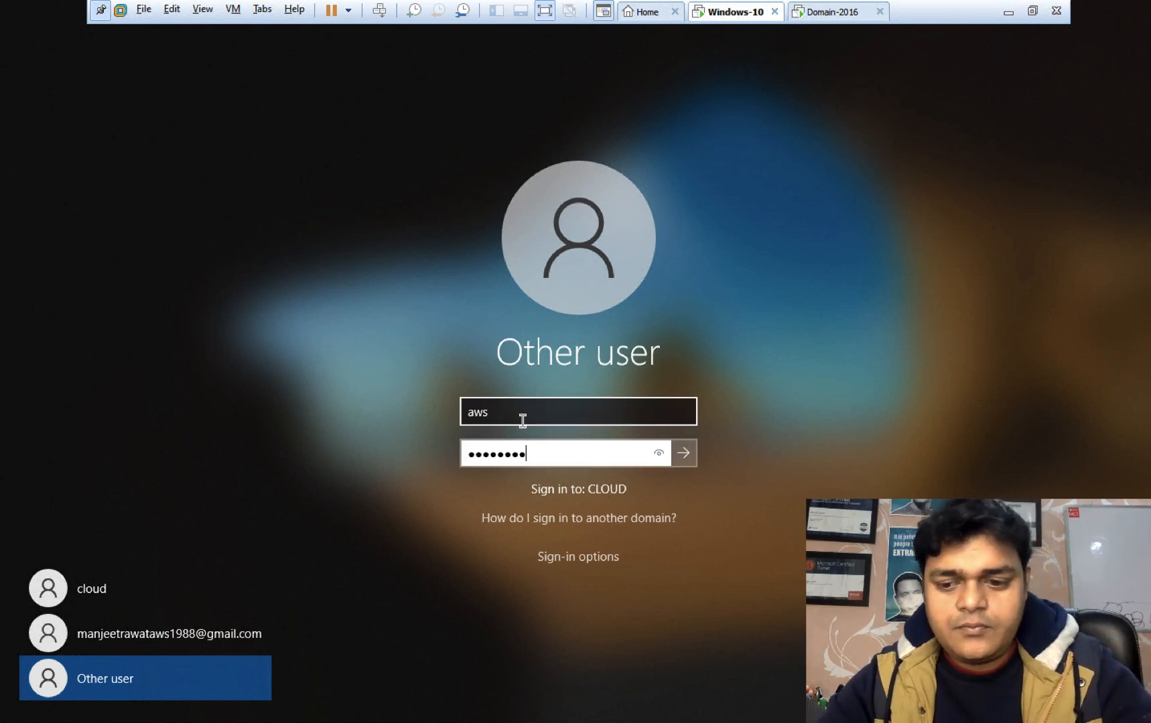
key("Return")
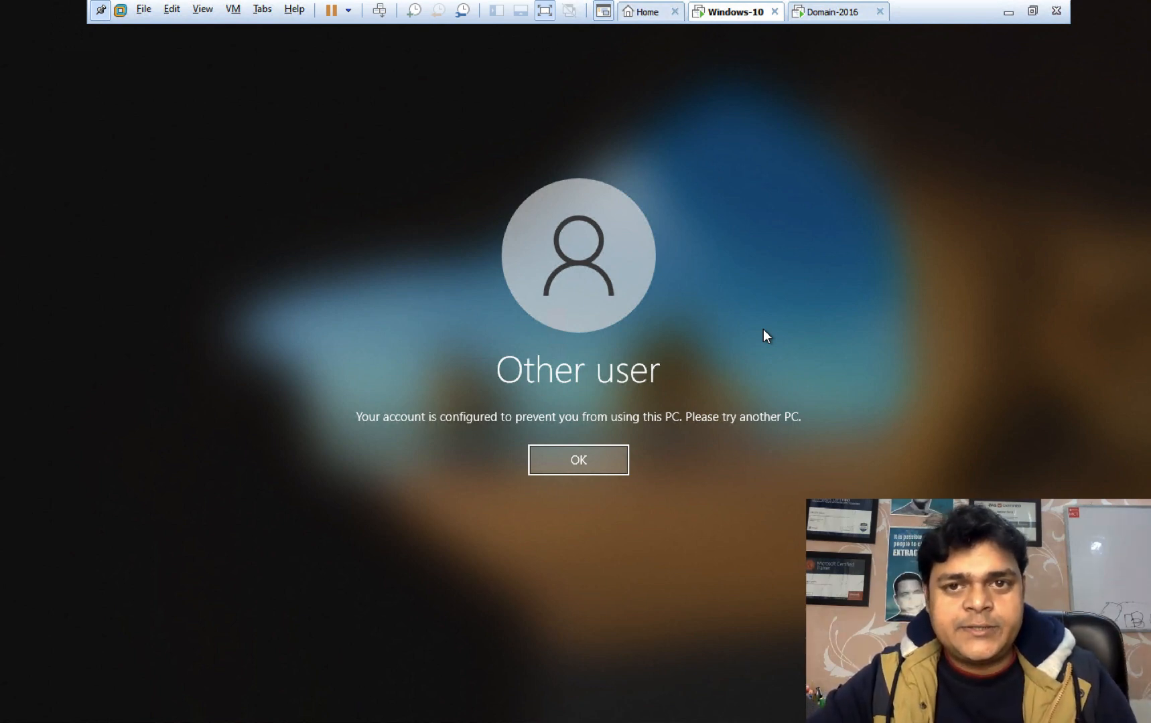
- Dismiss the failed sign-in notice on Windows-10, then accept and close the properties of user aws on Domain-2016
left_click(607, 450)
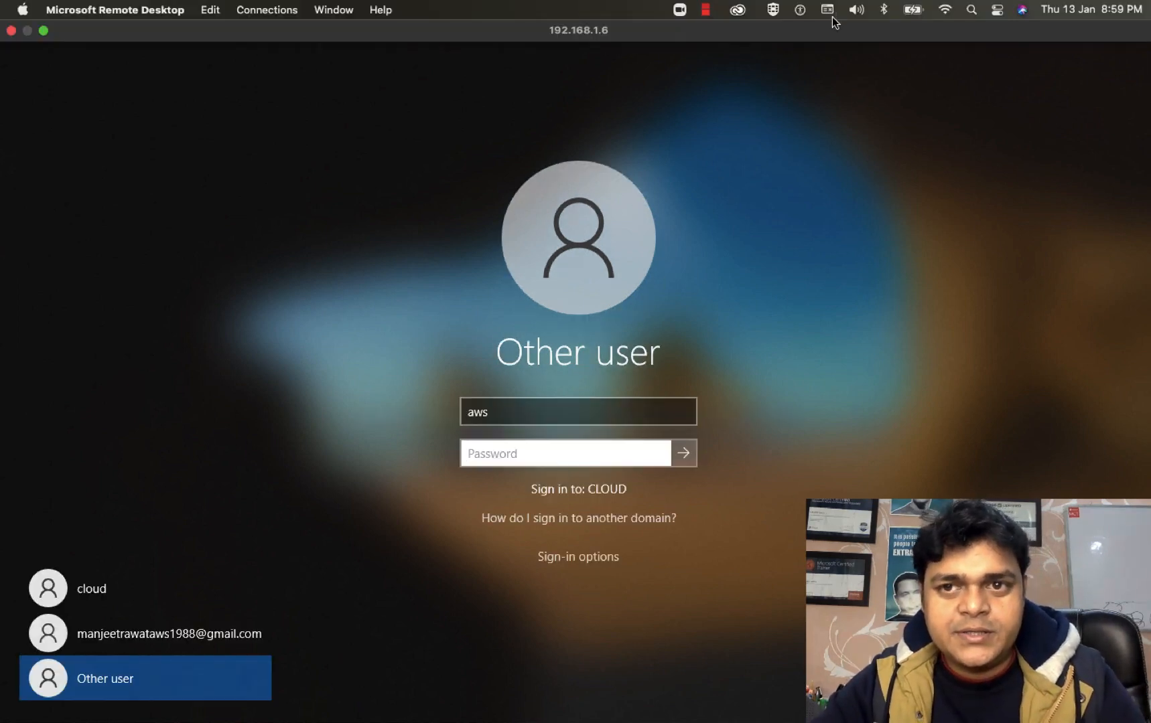
left_click(831, 11)
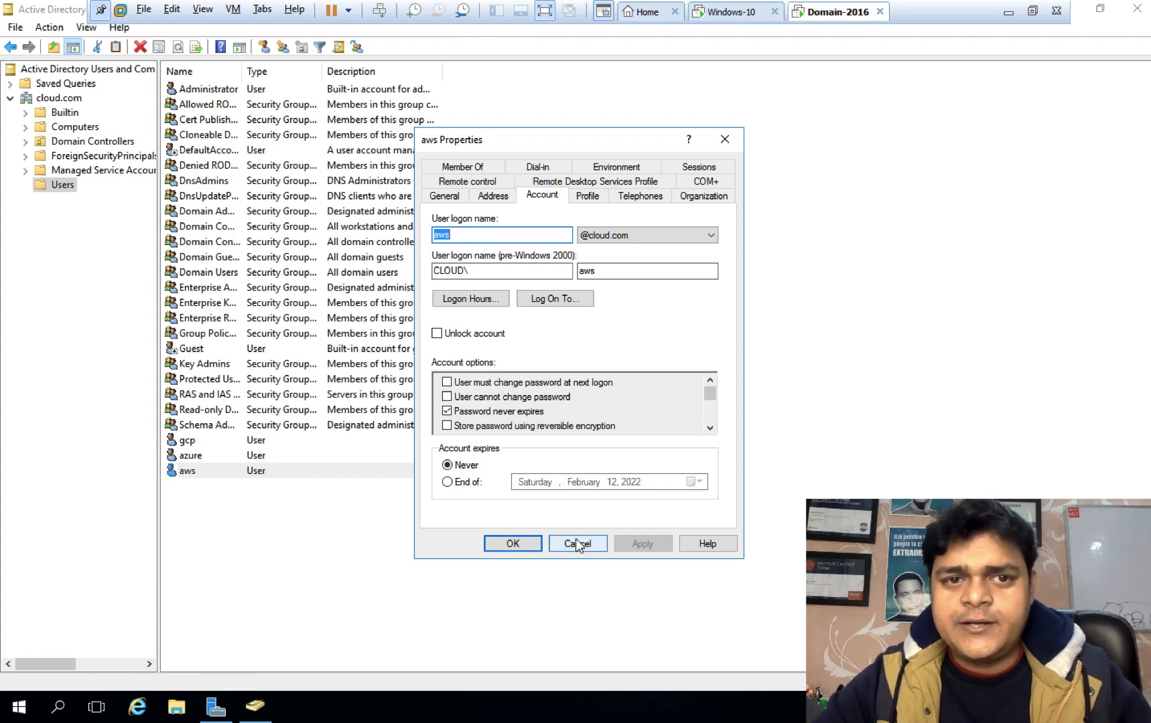
left_click(519, 544)
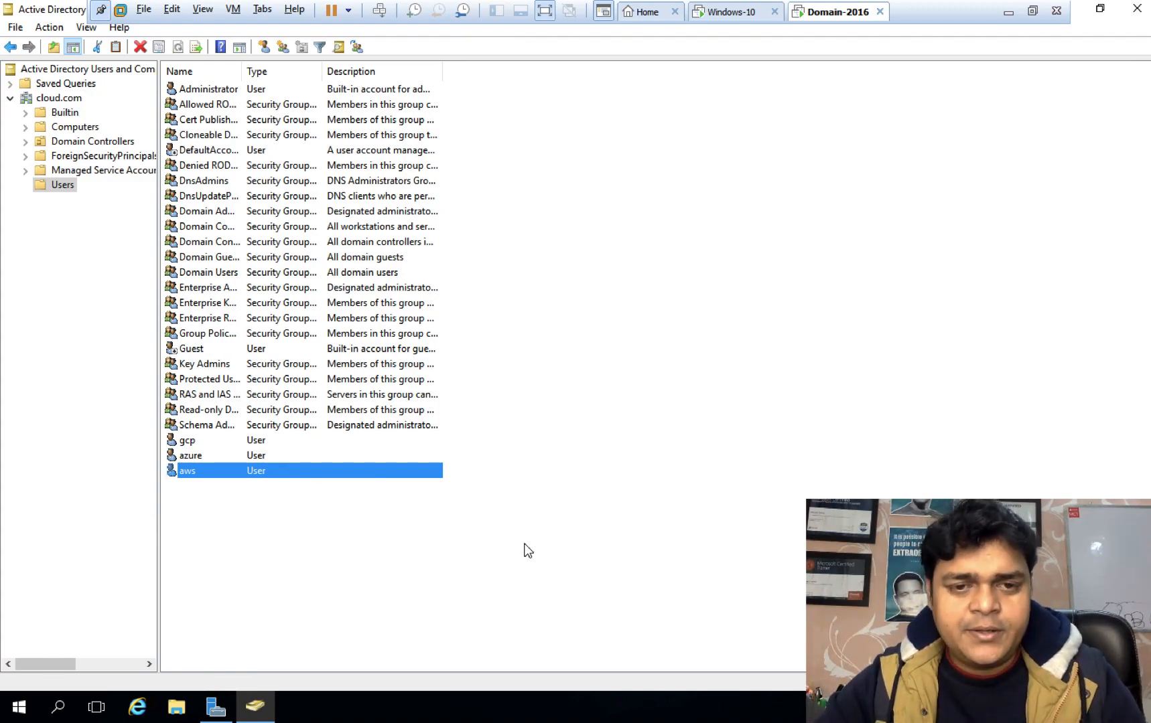
key("ctrl+Left")
key("ctrl+Right")
key("ctrl+Right")
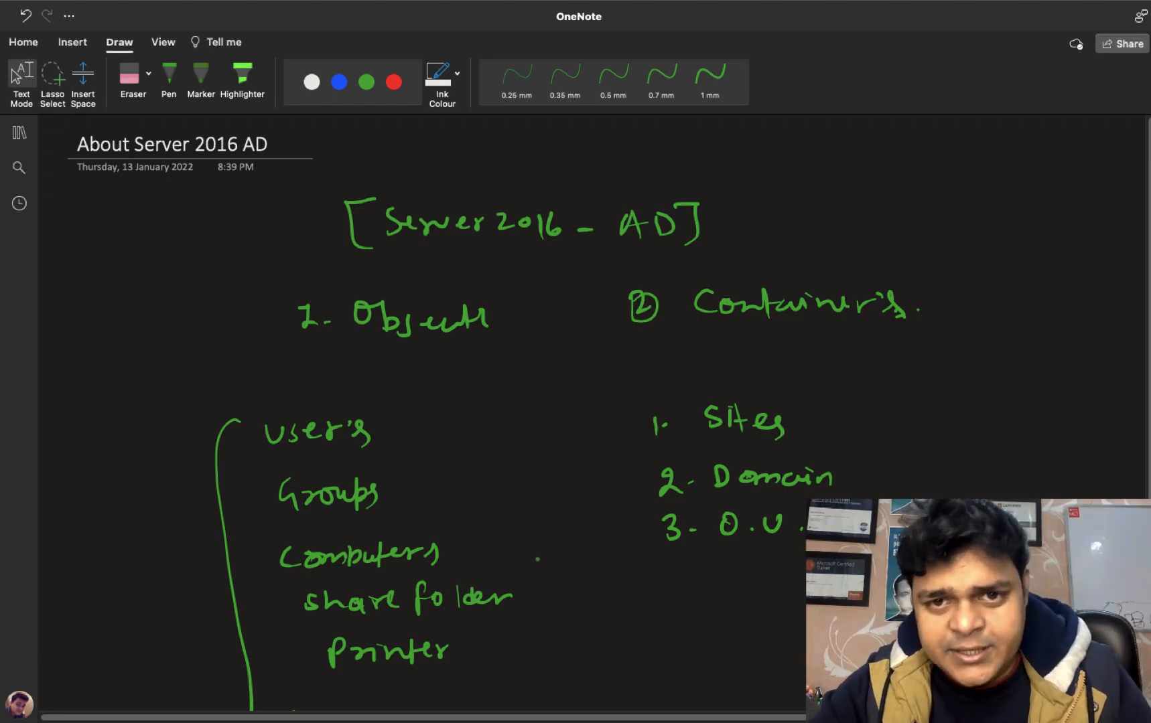
key("ctrl+Left")
key("ctrl+Left")
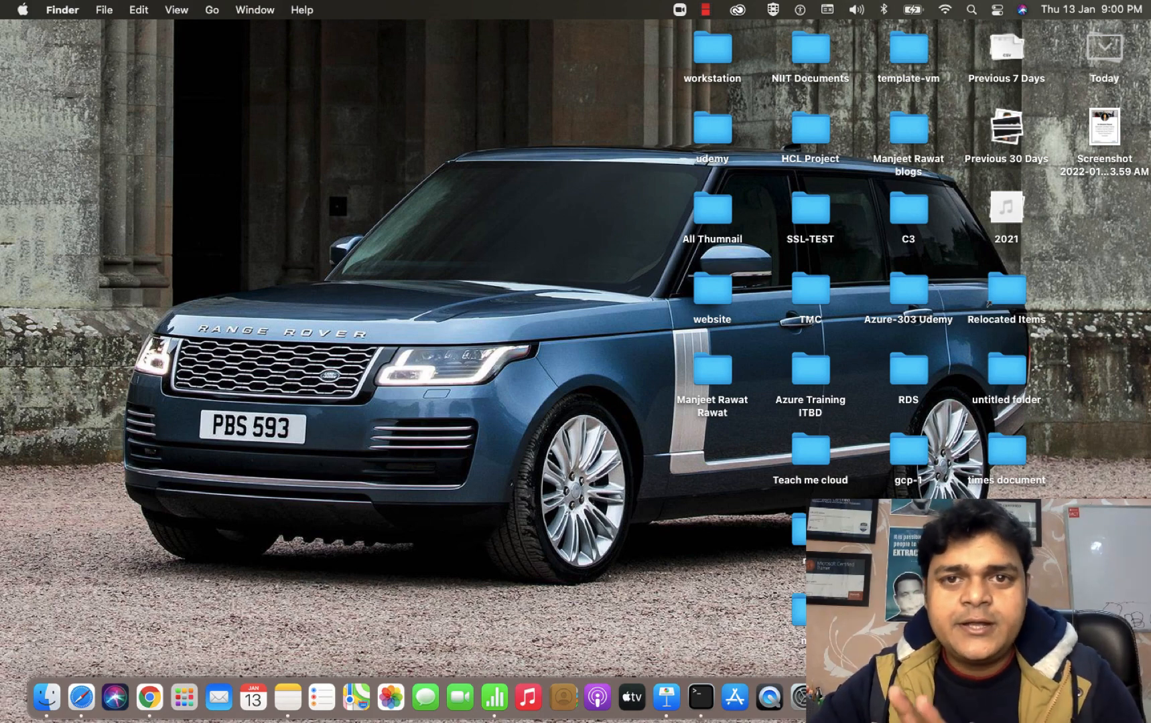
right_click(1043, 698)
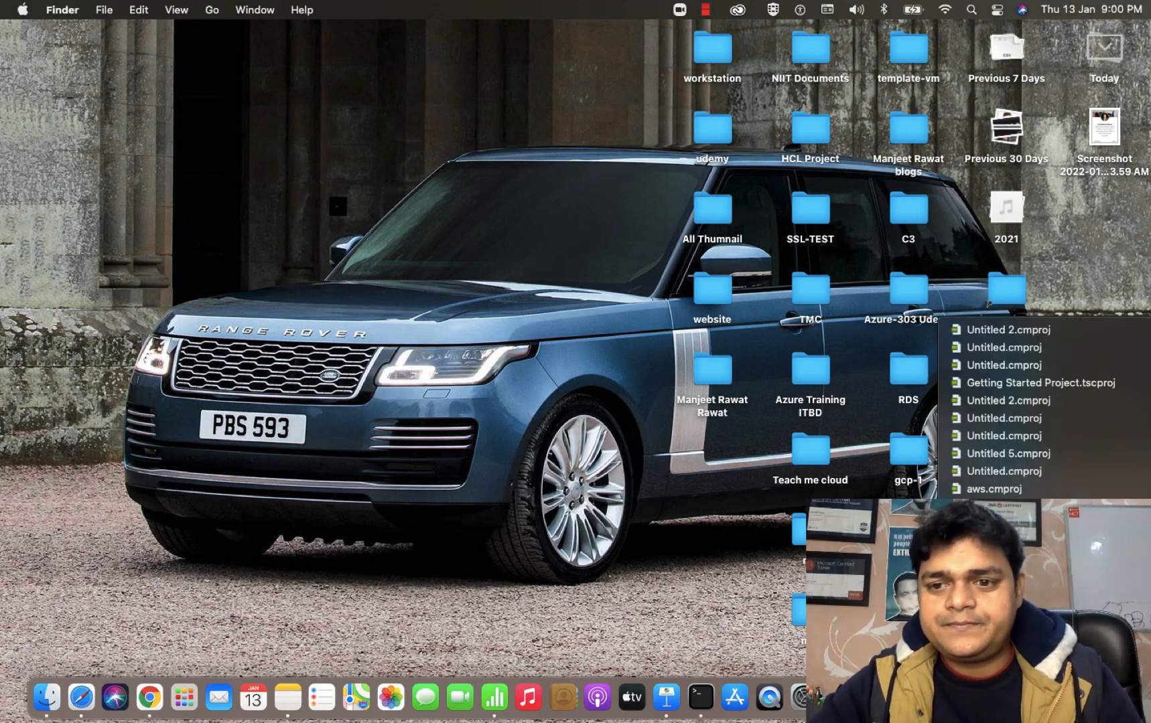